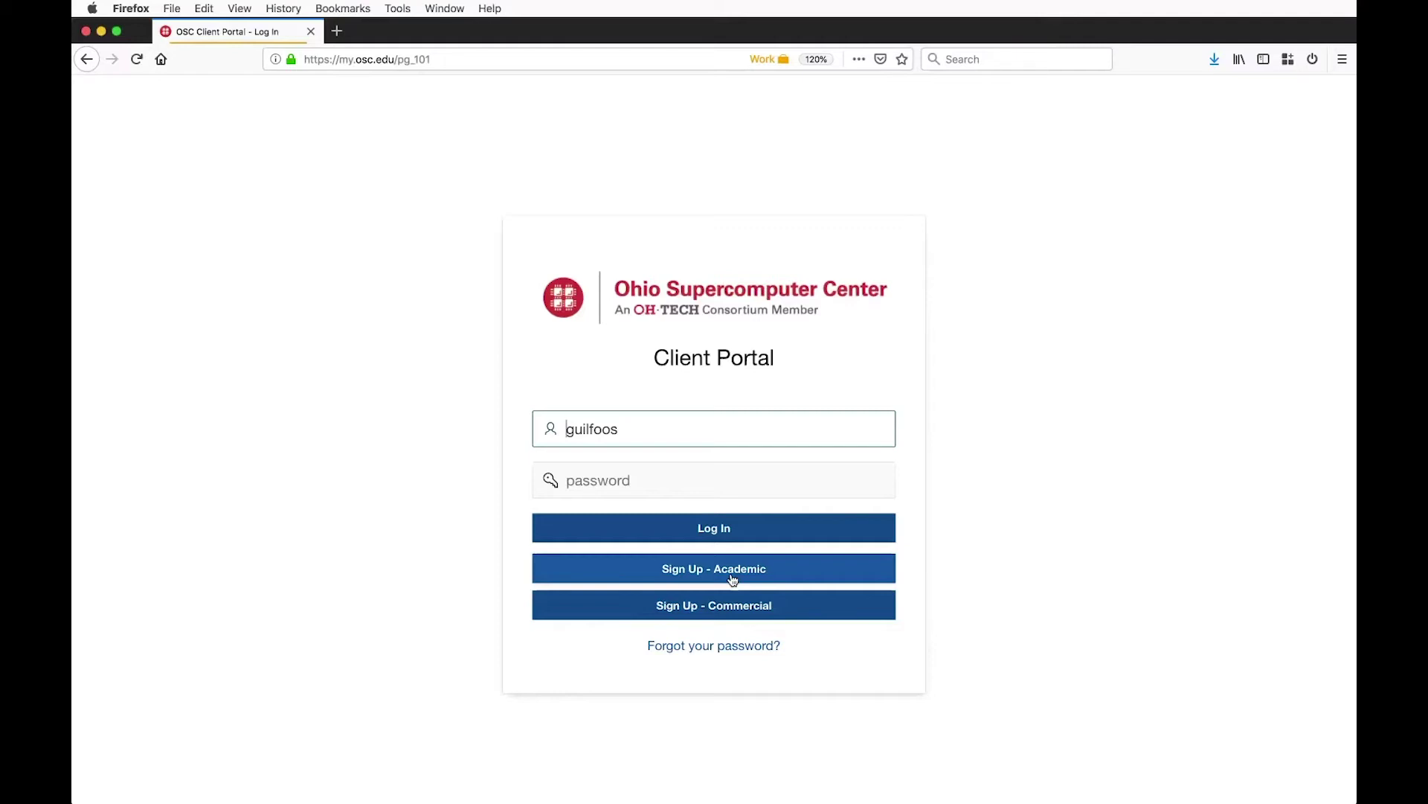
# - Enter the account password for the prefilled username and log in to the OSC Client Portal
pyautogui.click(692, 484)
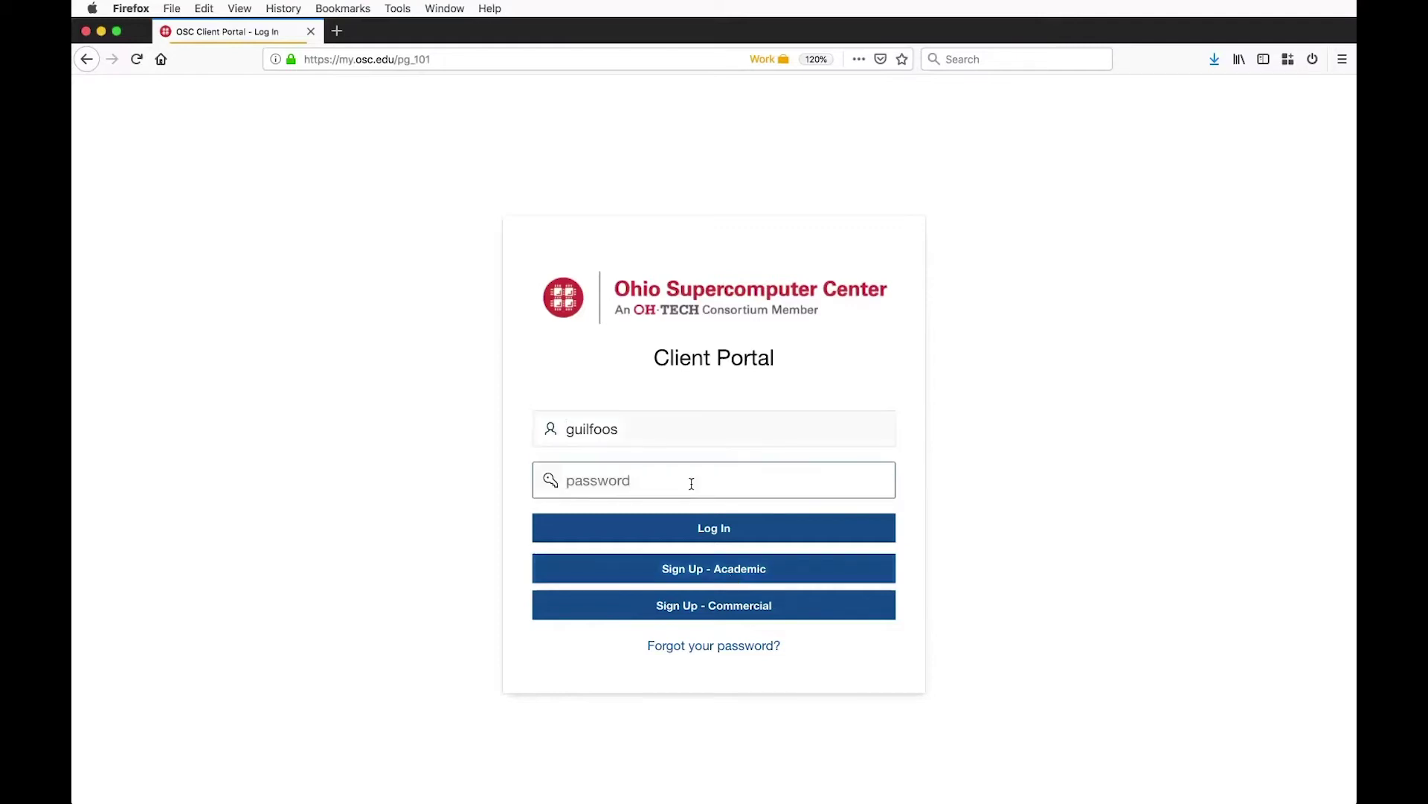
pyautogui.write('*******')
pyautogui.click(739, 528)
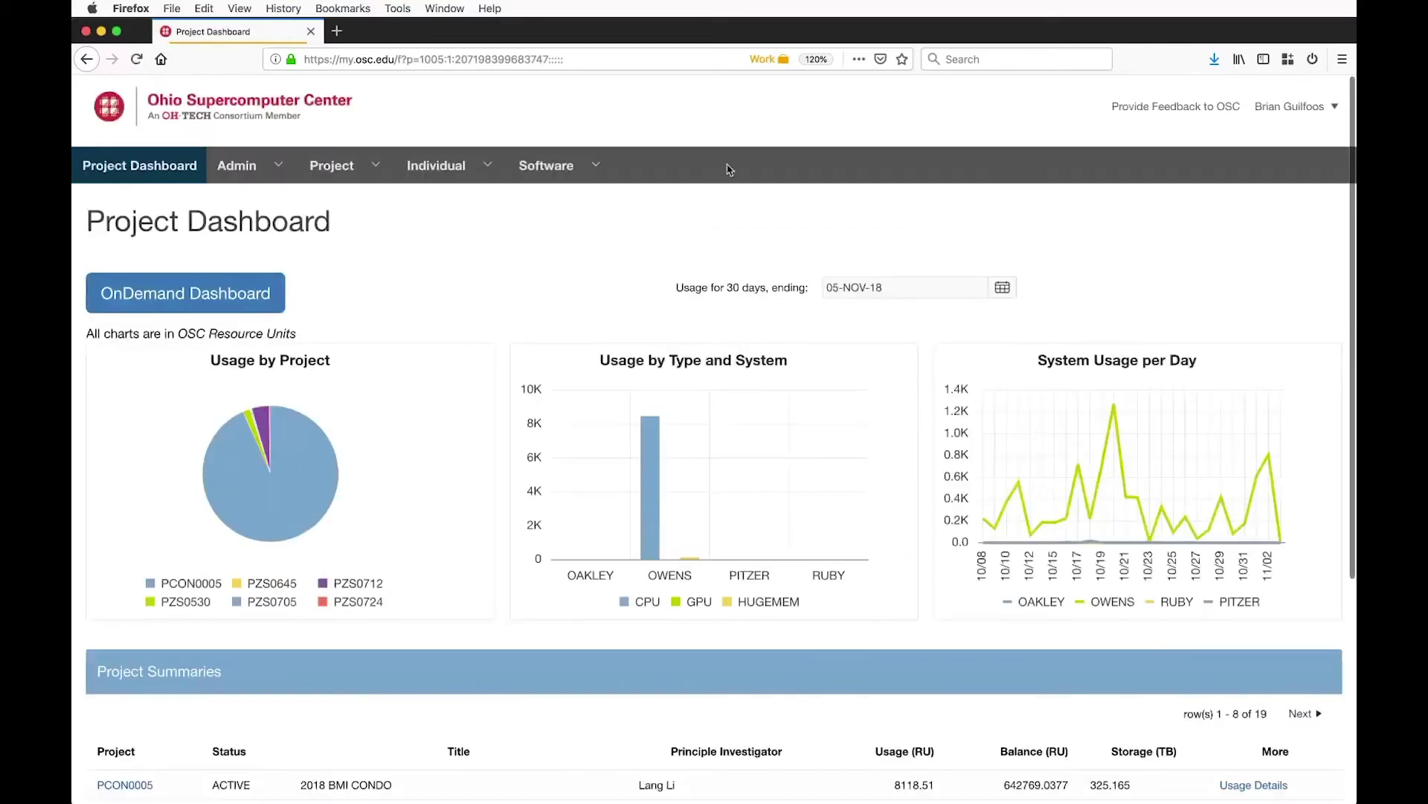
# - Search the Assume Persona contacts by surname and assume the persona of the matching Ohio State University contact
pyautogui.click(279, 165)
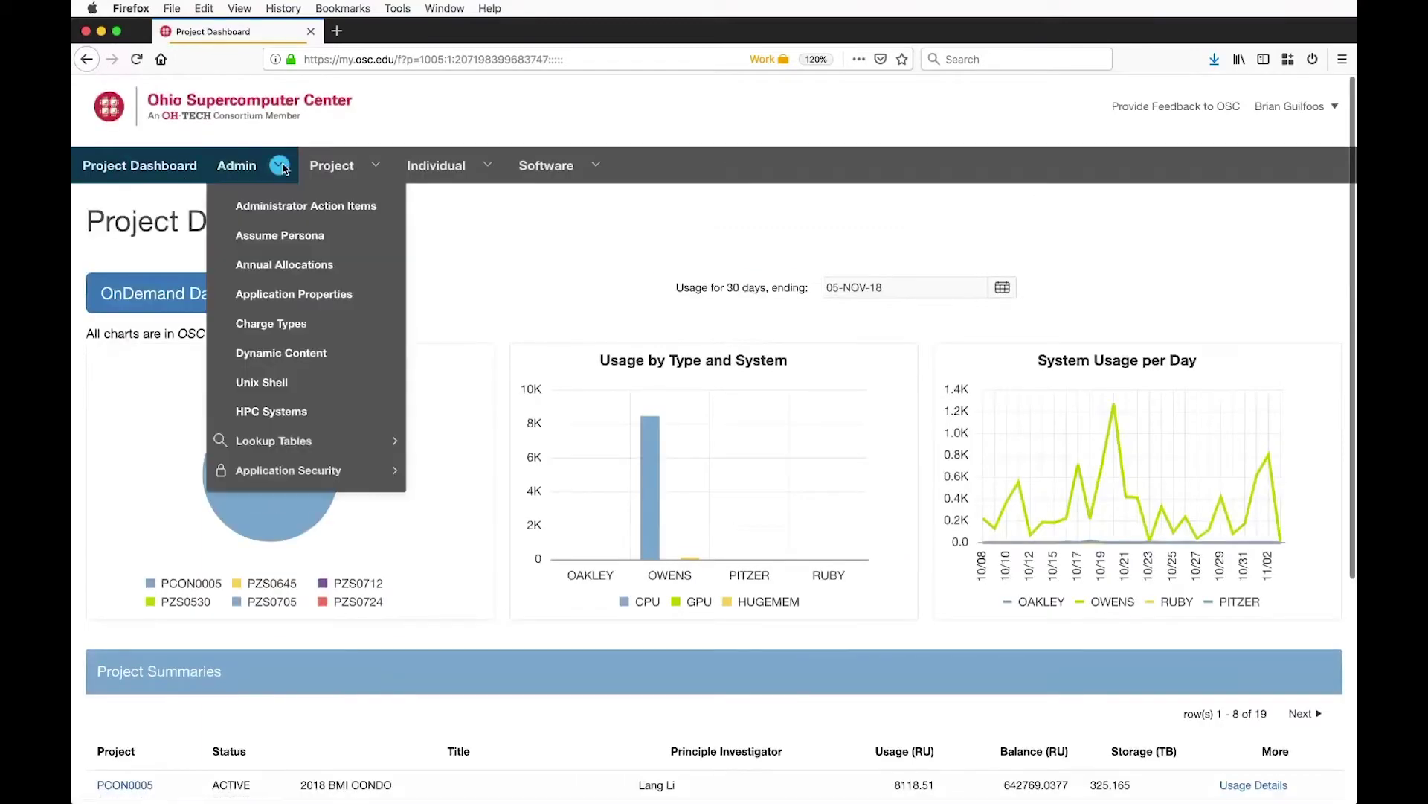
pyautogui.click(289, 237)
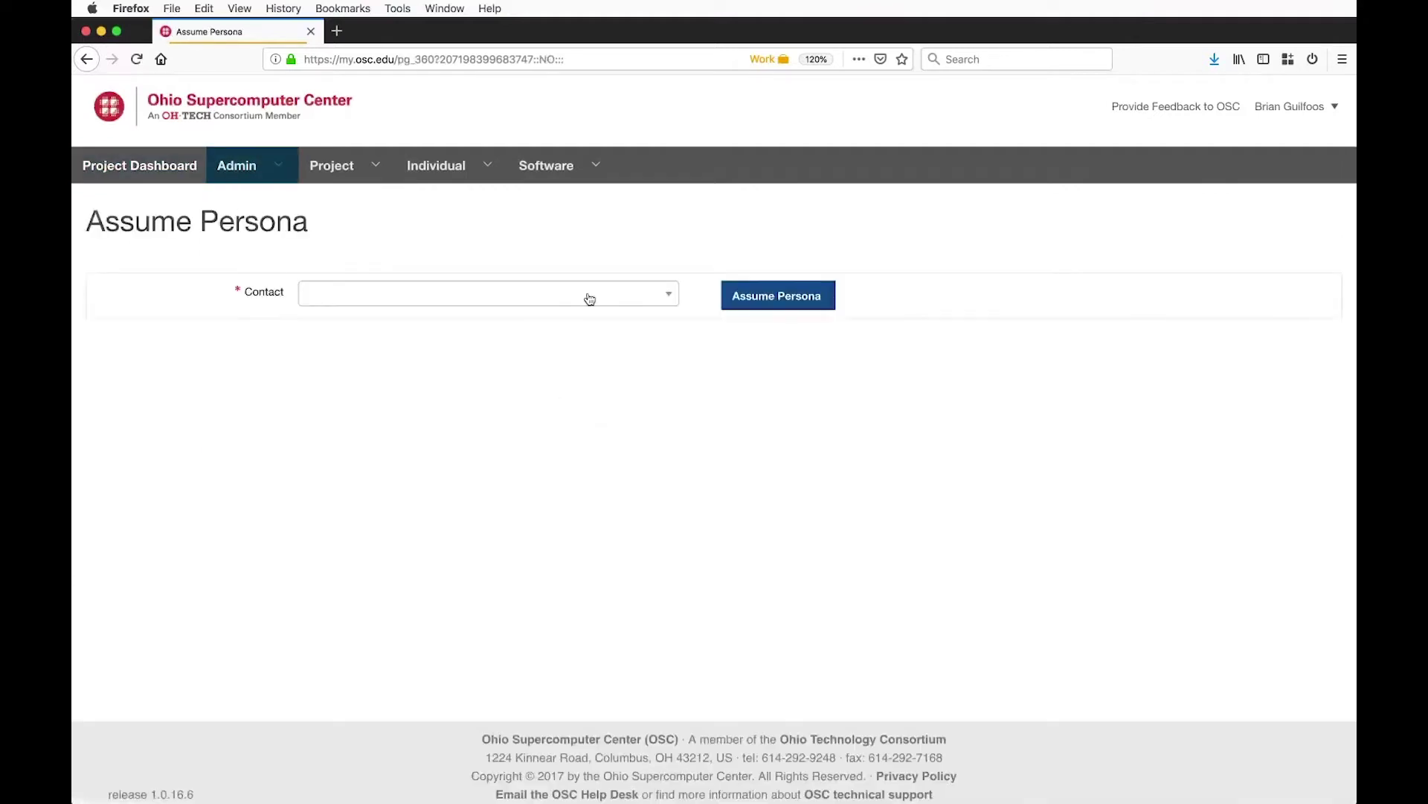
pyautogui.click(589, 299)
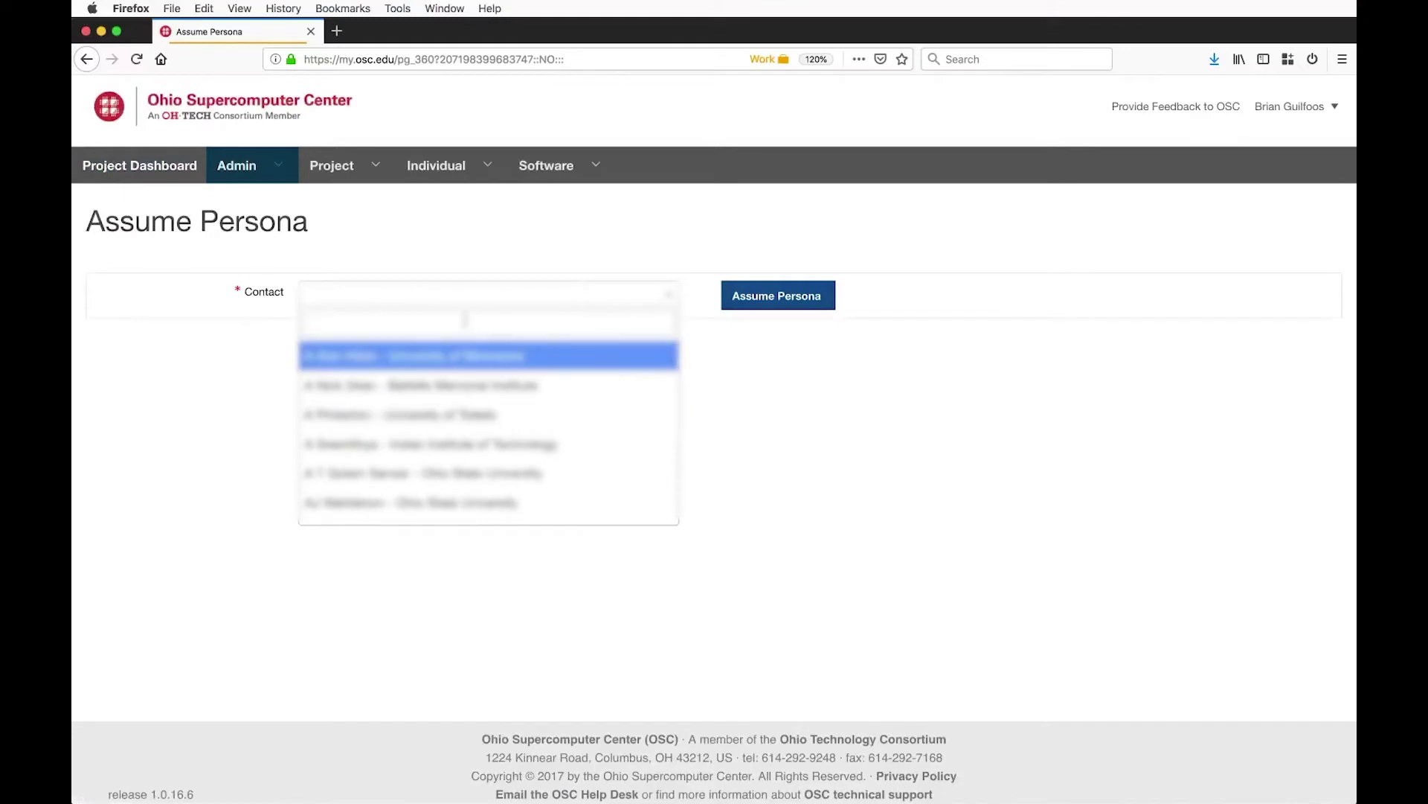
pyautogui.write('Haddad')
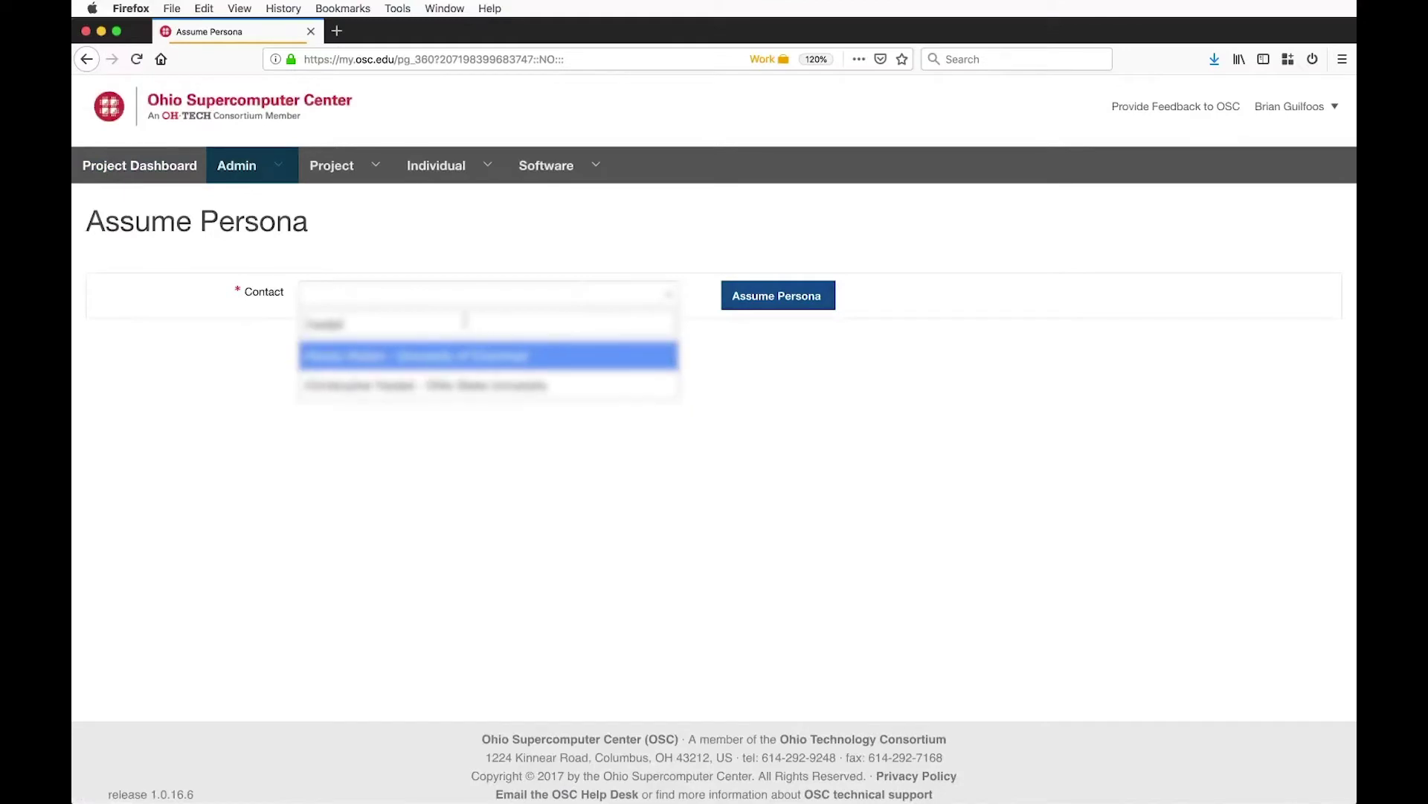
pyautogui.click(653, 381)
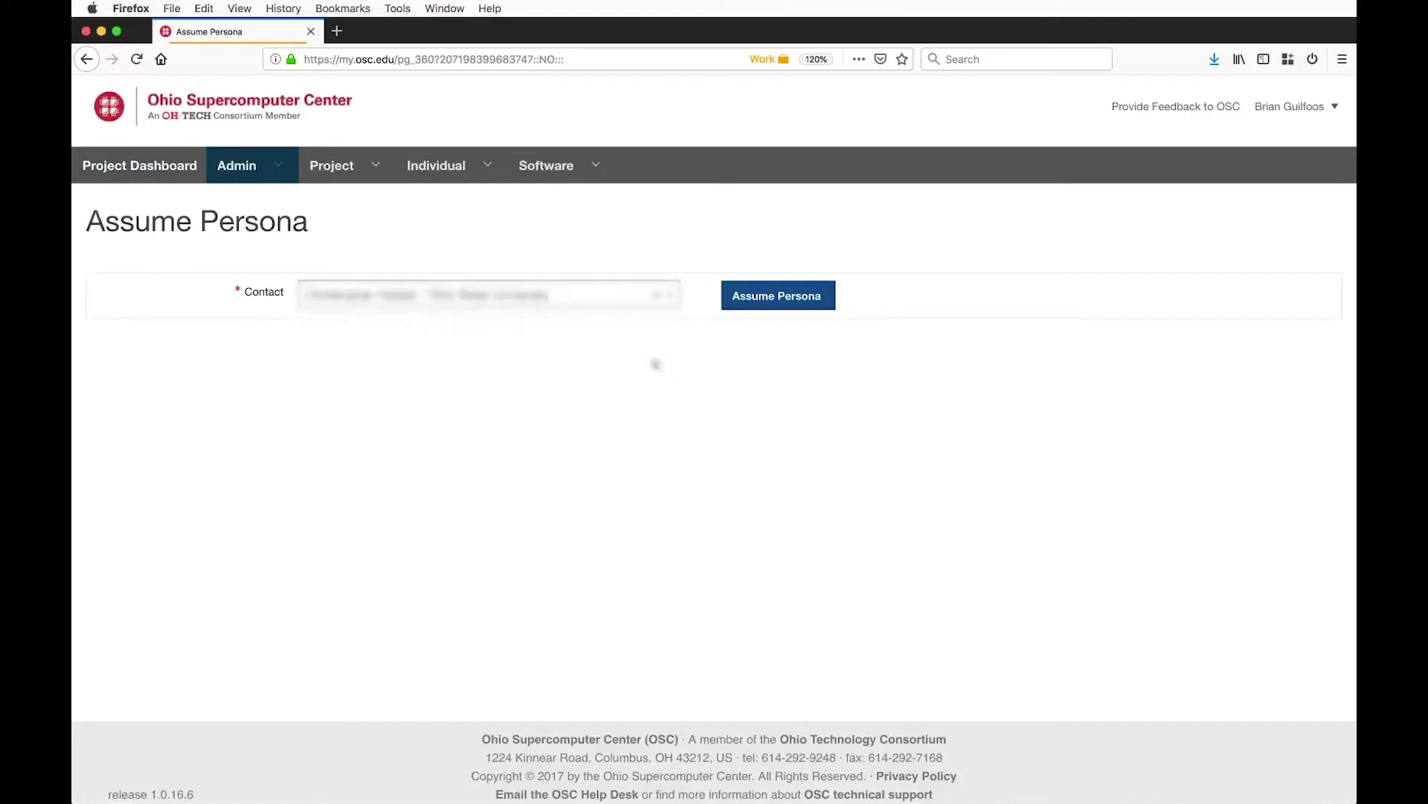
pyautogui.click(794, 297)
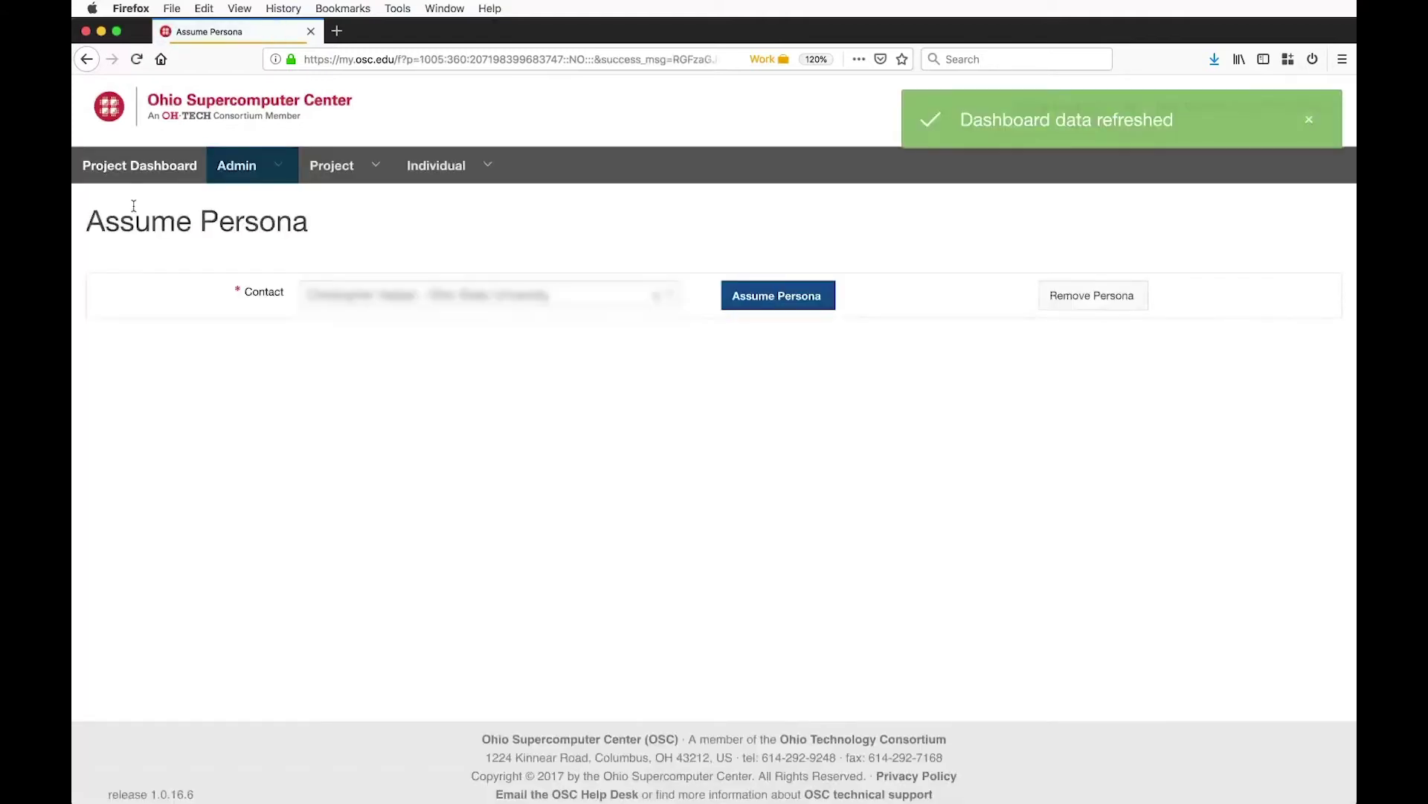
# - Open the Project Dashboard and set the 30-day usage period to end on 31-OCT-18
pyautogui.click(116, 164)
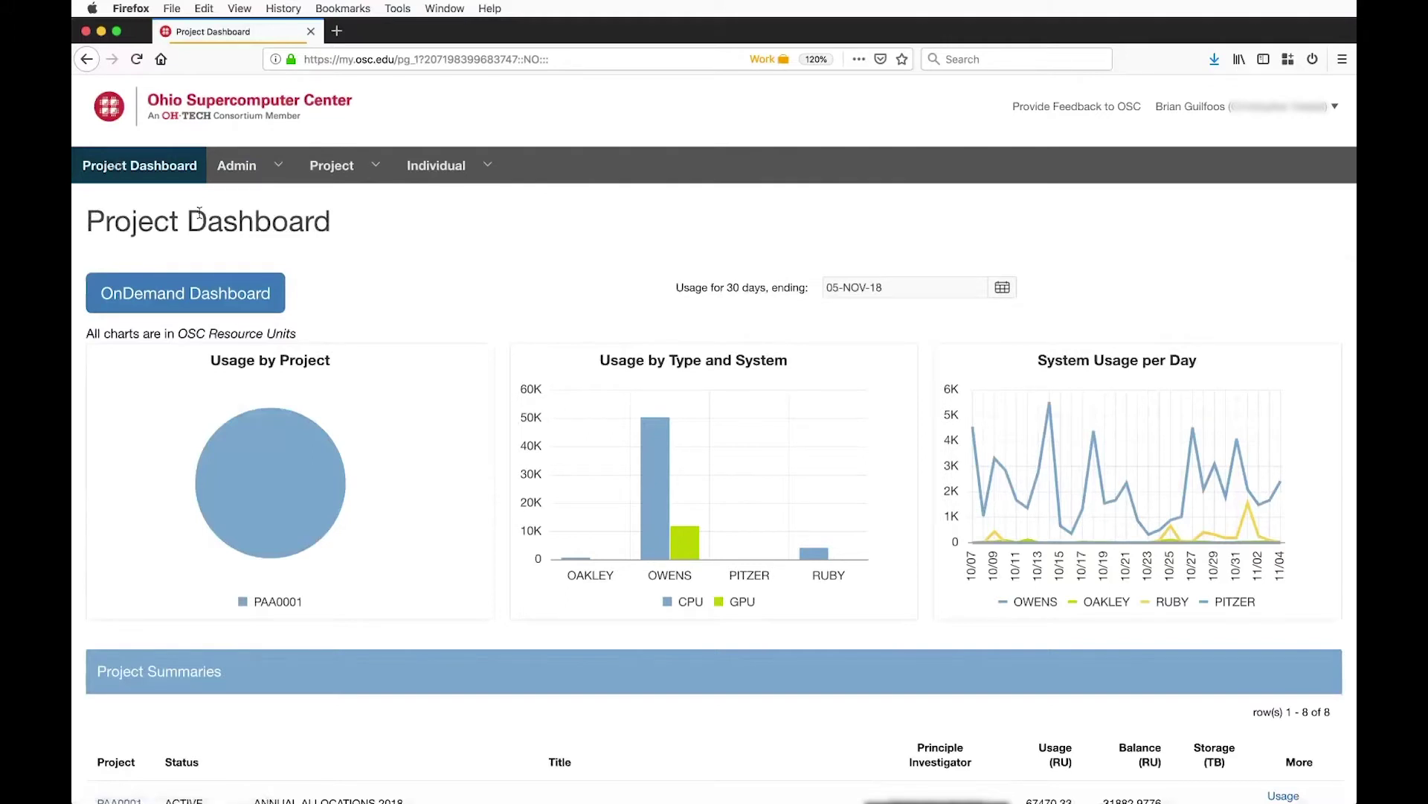
pyautogui.moveTo(305, 508)
pyautogui.moveTo(688, 547)
pyautogui.moveTo(664, 523)
pyautogui.click(999, 292)
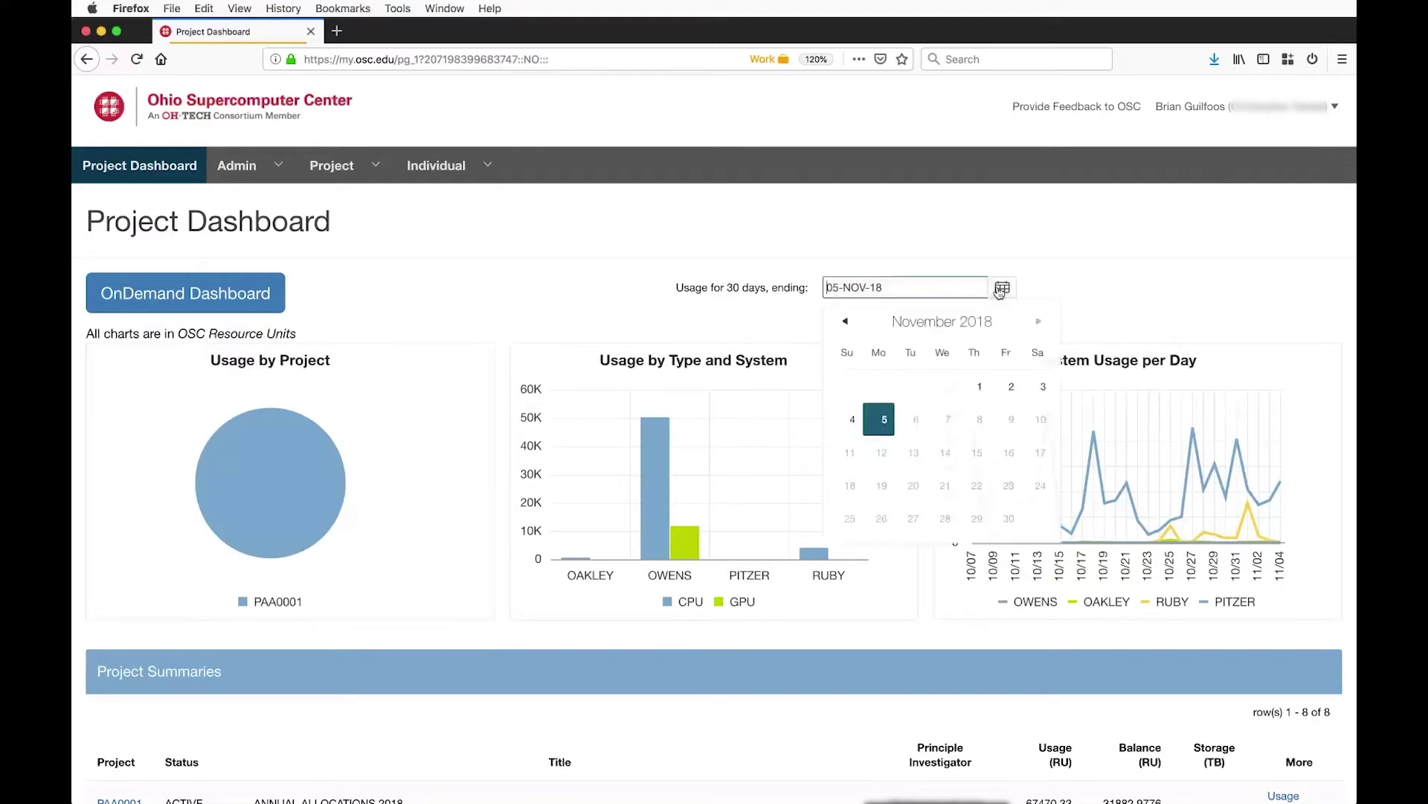
pyautogui.click(844, 322)
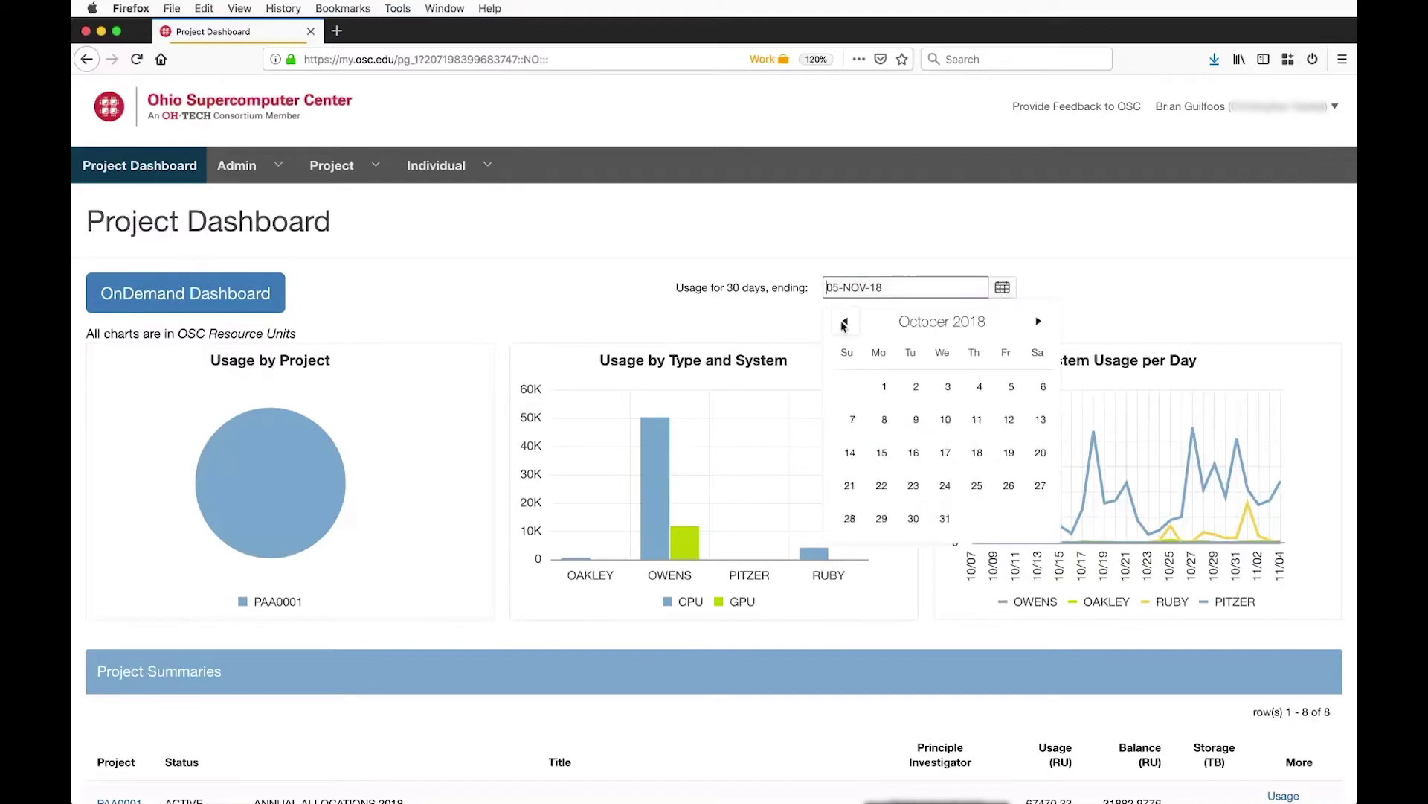
pyautogui.click(944, 520)
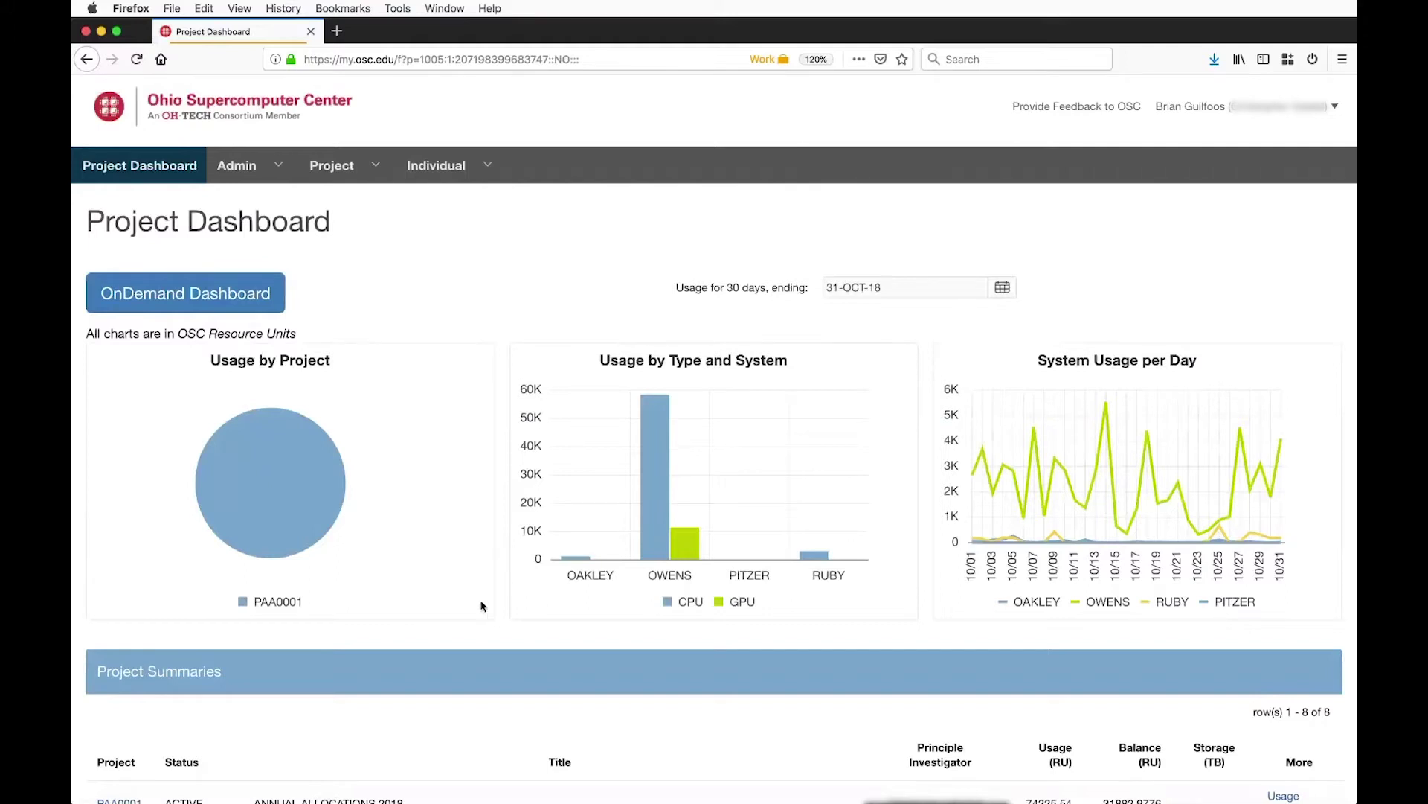
# - Examine the Project Summaries table and usage charts for each project's status, title, usage, balance and storage
pyautogui.scroll(-5, 482, 606)
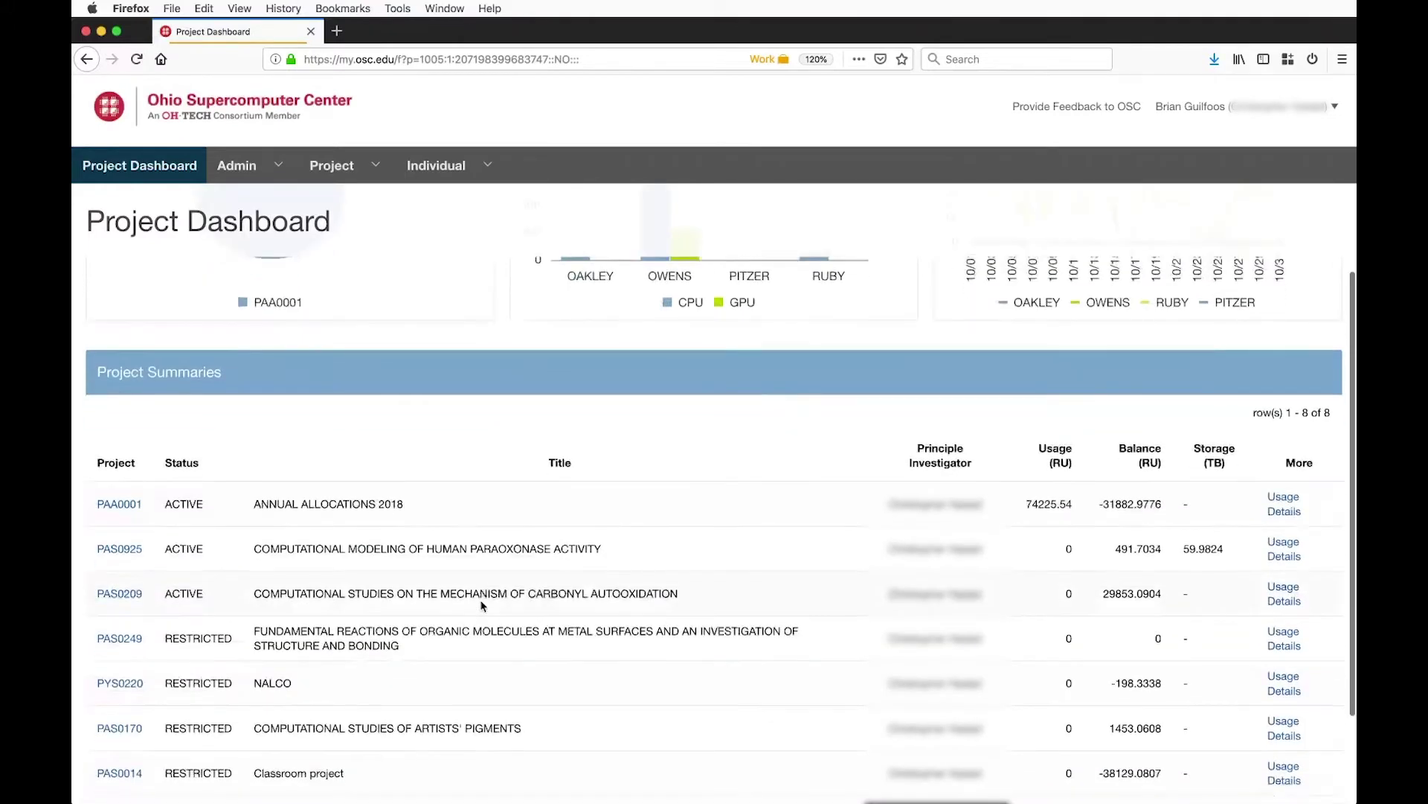
pyautogui.scroll(2, 482, 607)
pyautogui.scroll(-2, 484, 606)
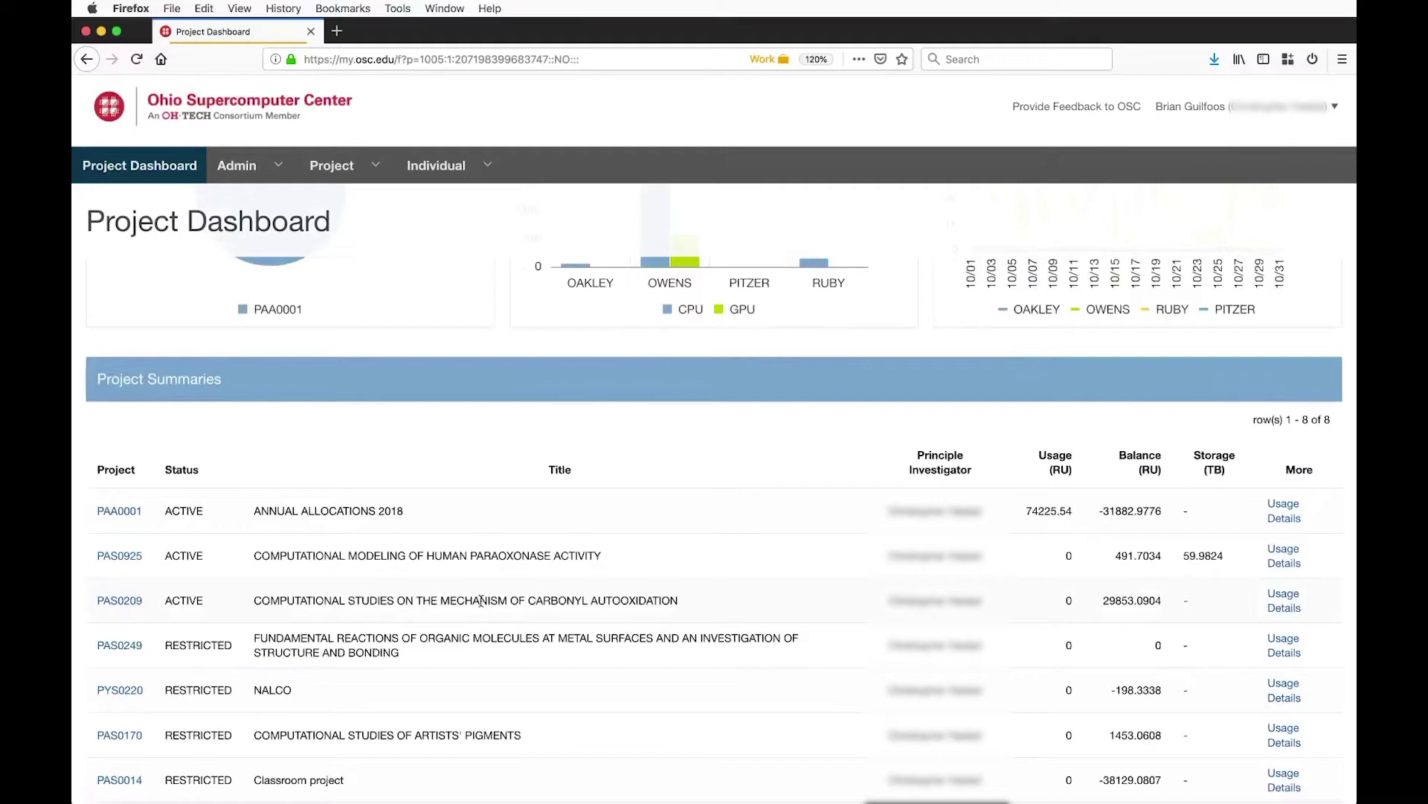
pyautogui.scroll(3, 482, 599)
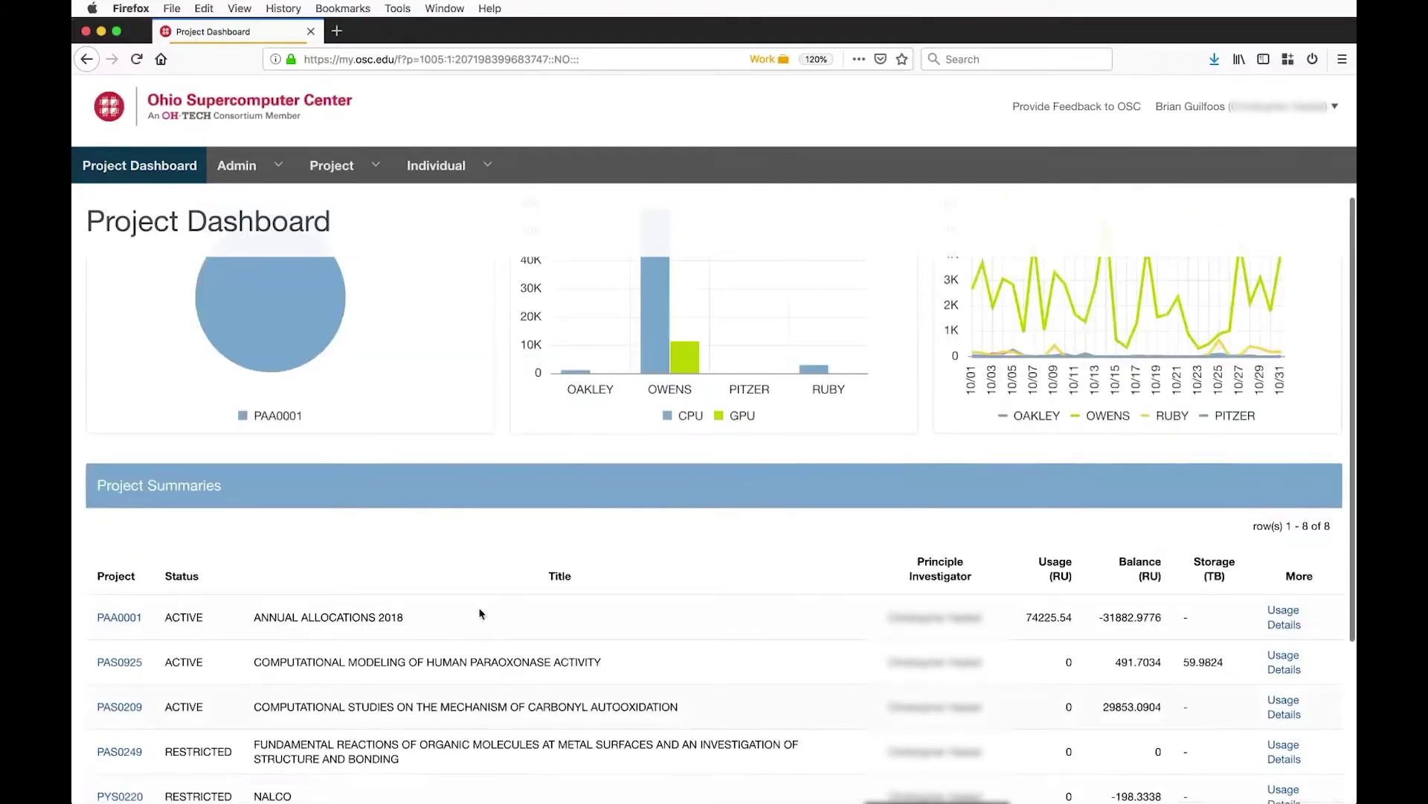
pyautogui.moveTo(273, 465)
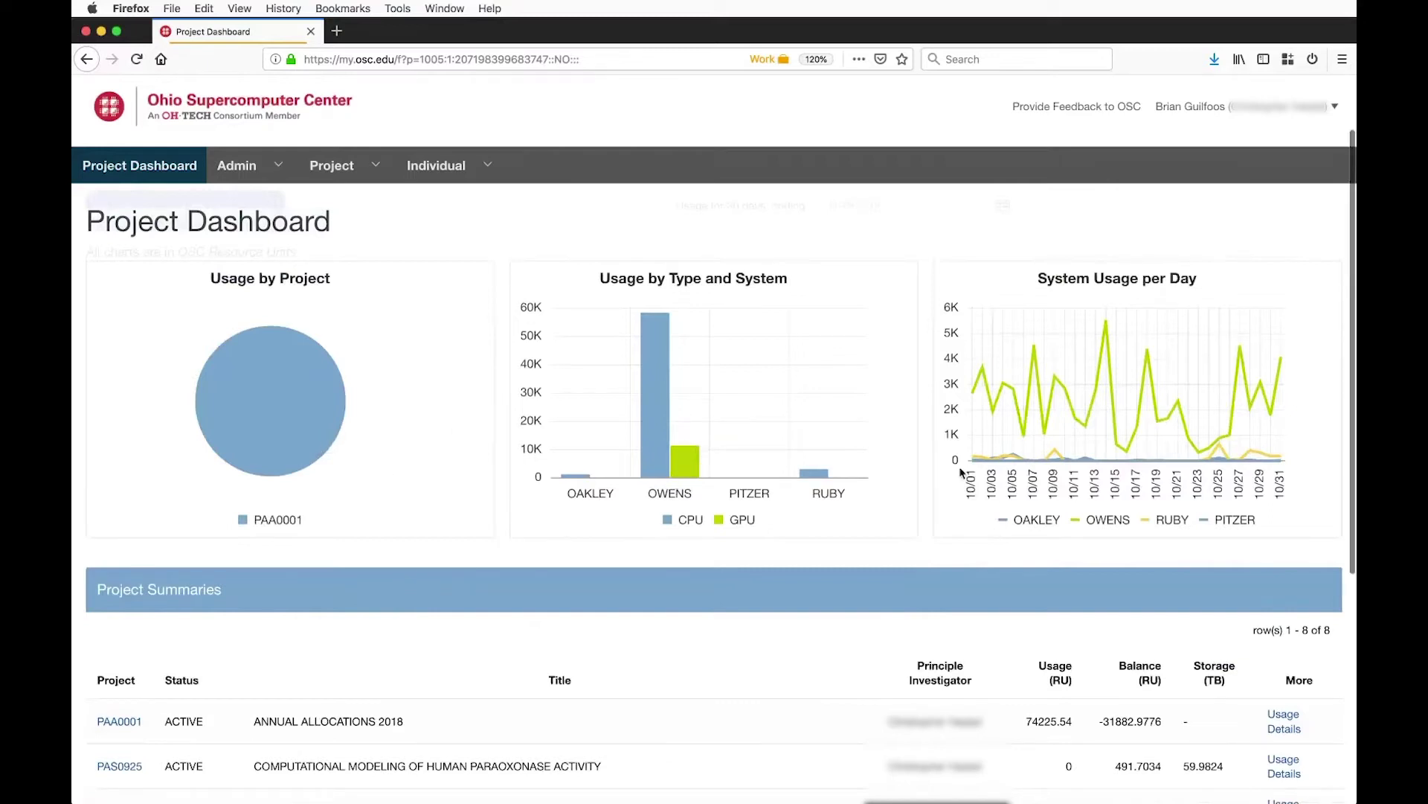
pyautogui.scroll(-4, 849, 591)
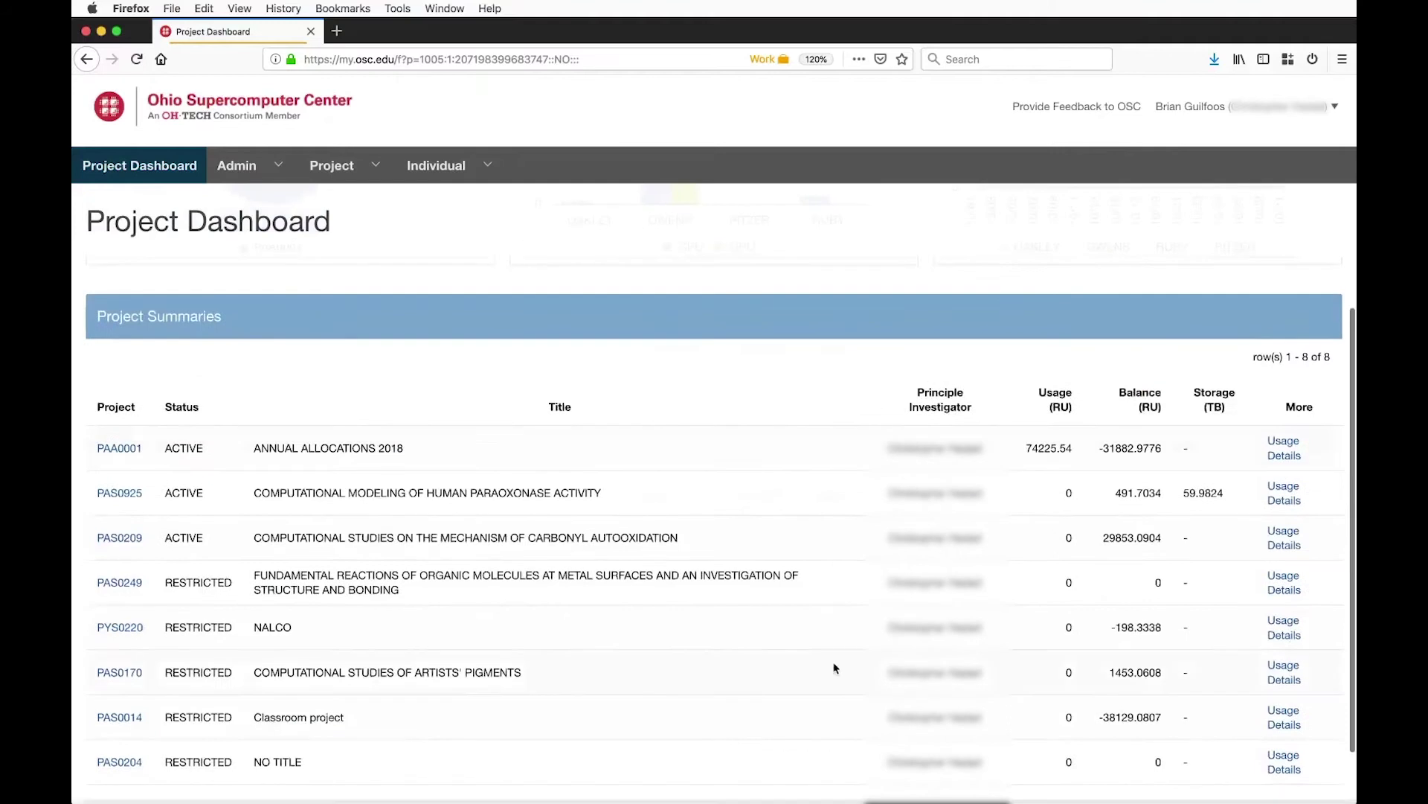
pyautogui.scroll(1, 834, 667)
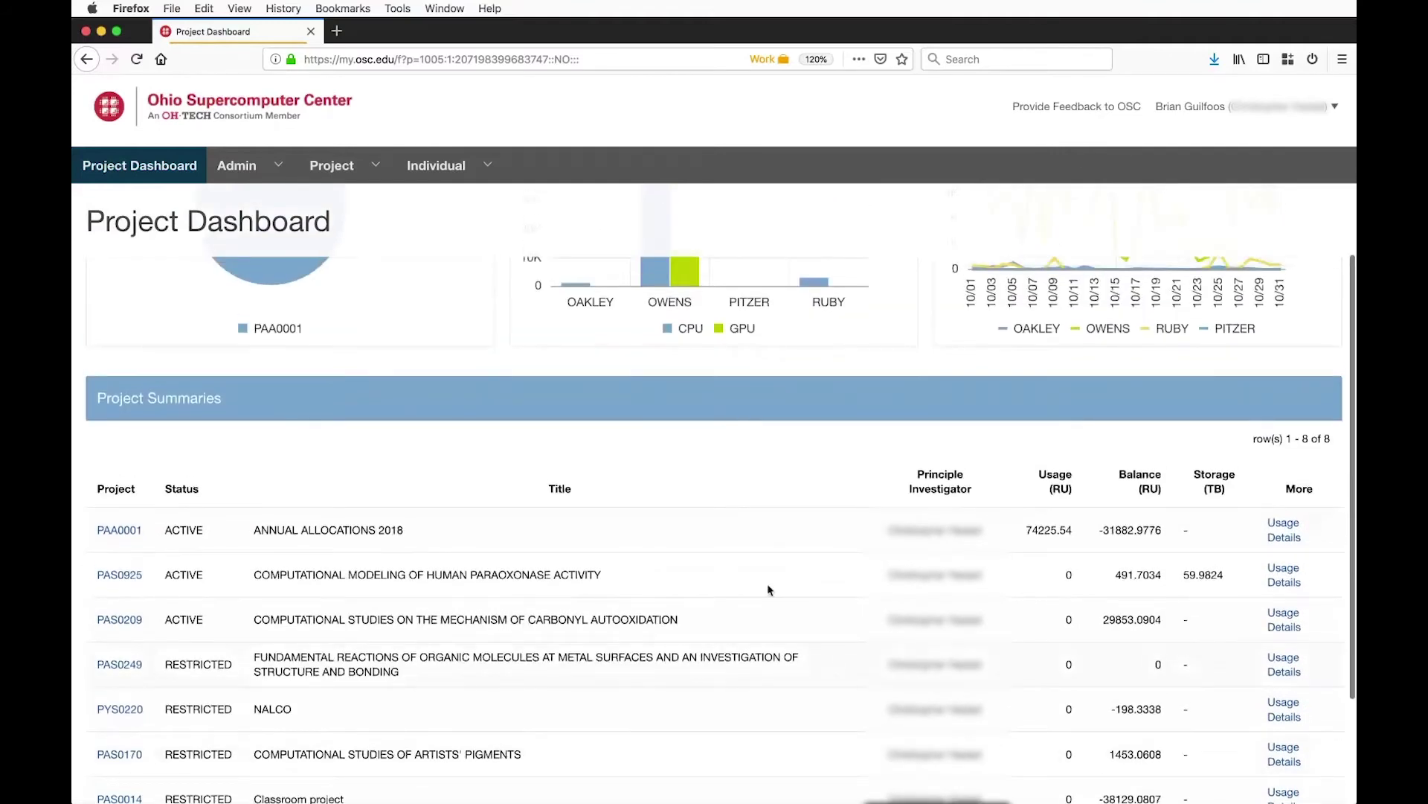
pyautogui.scroll(-1, 661, 552)
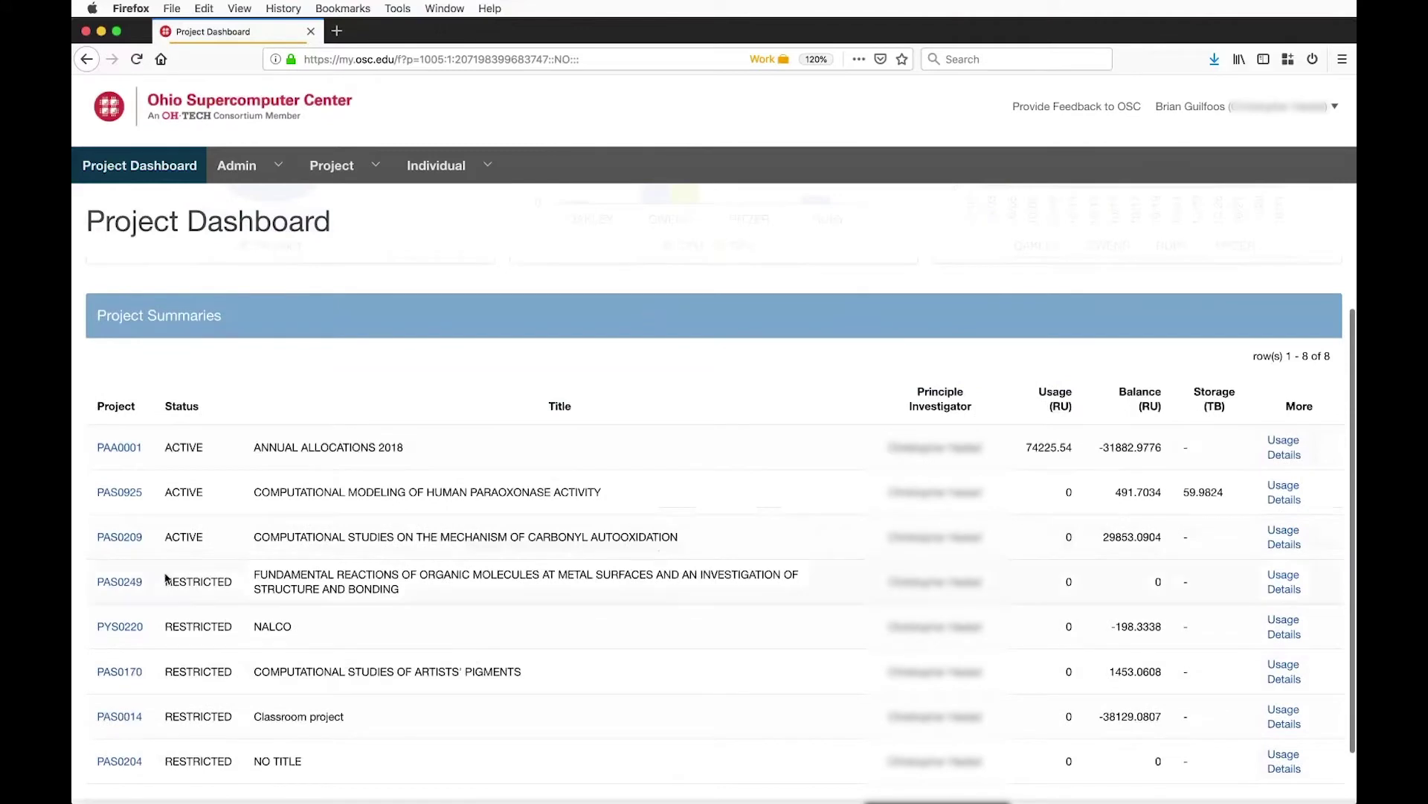
pyautogui.scroll(2, 1209, 674)
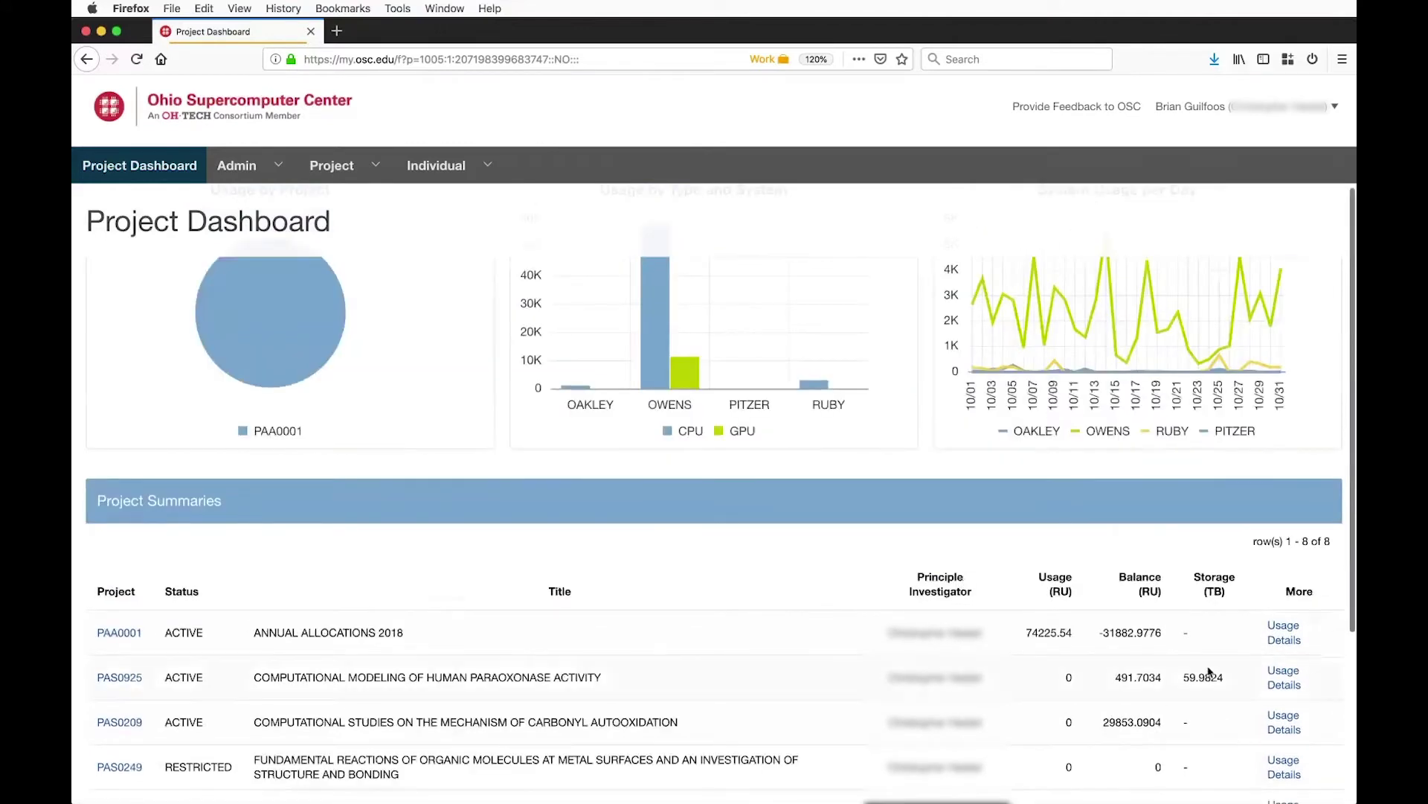
# - Open the usage details of project PAA0001 and review its RUs consumed per user, resources used, storage and home directory utilization
pyautogui.click(1281, 631)
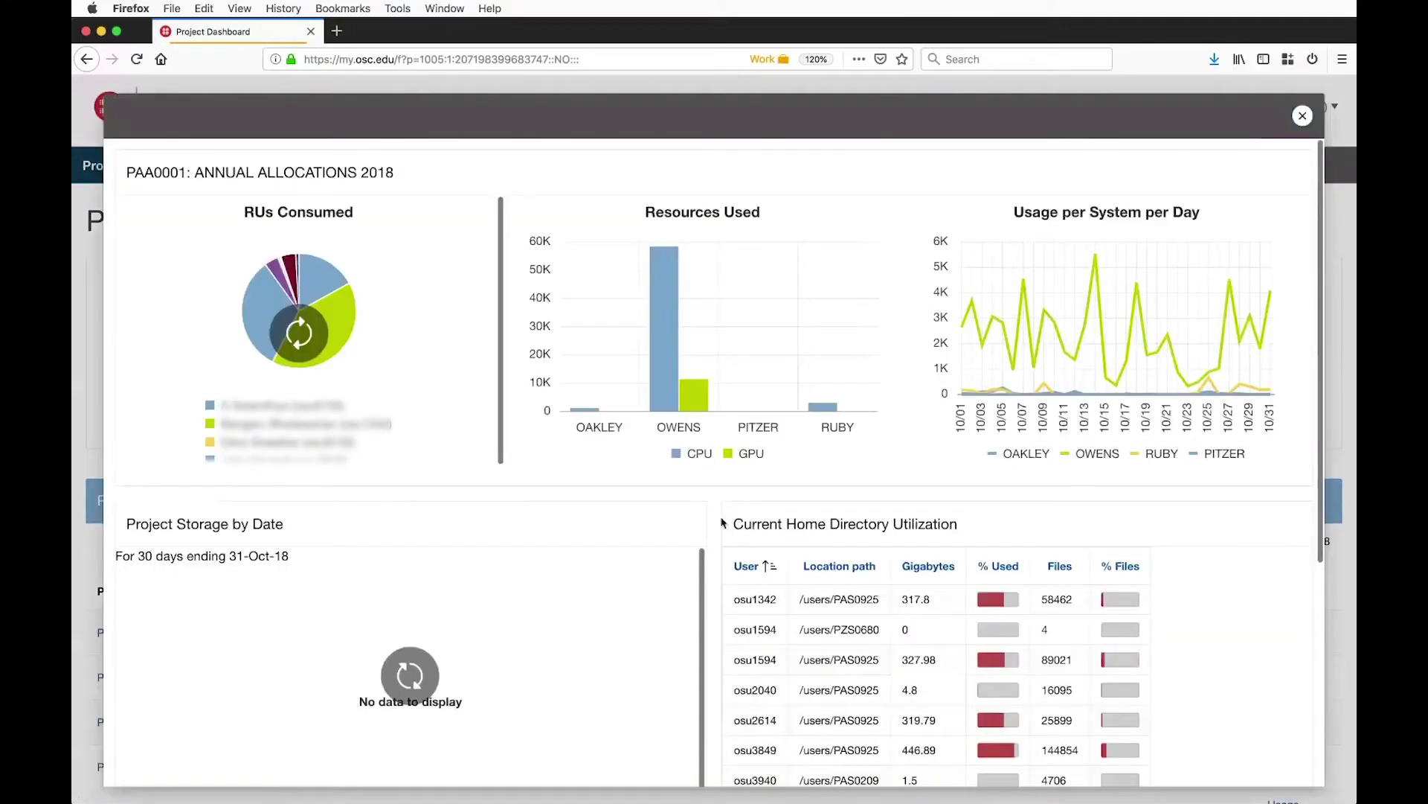
pyautogui.moveTo(287, 347)
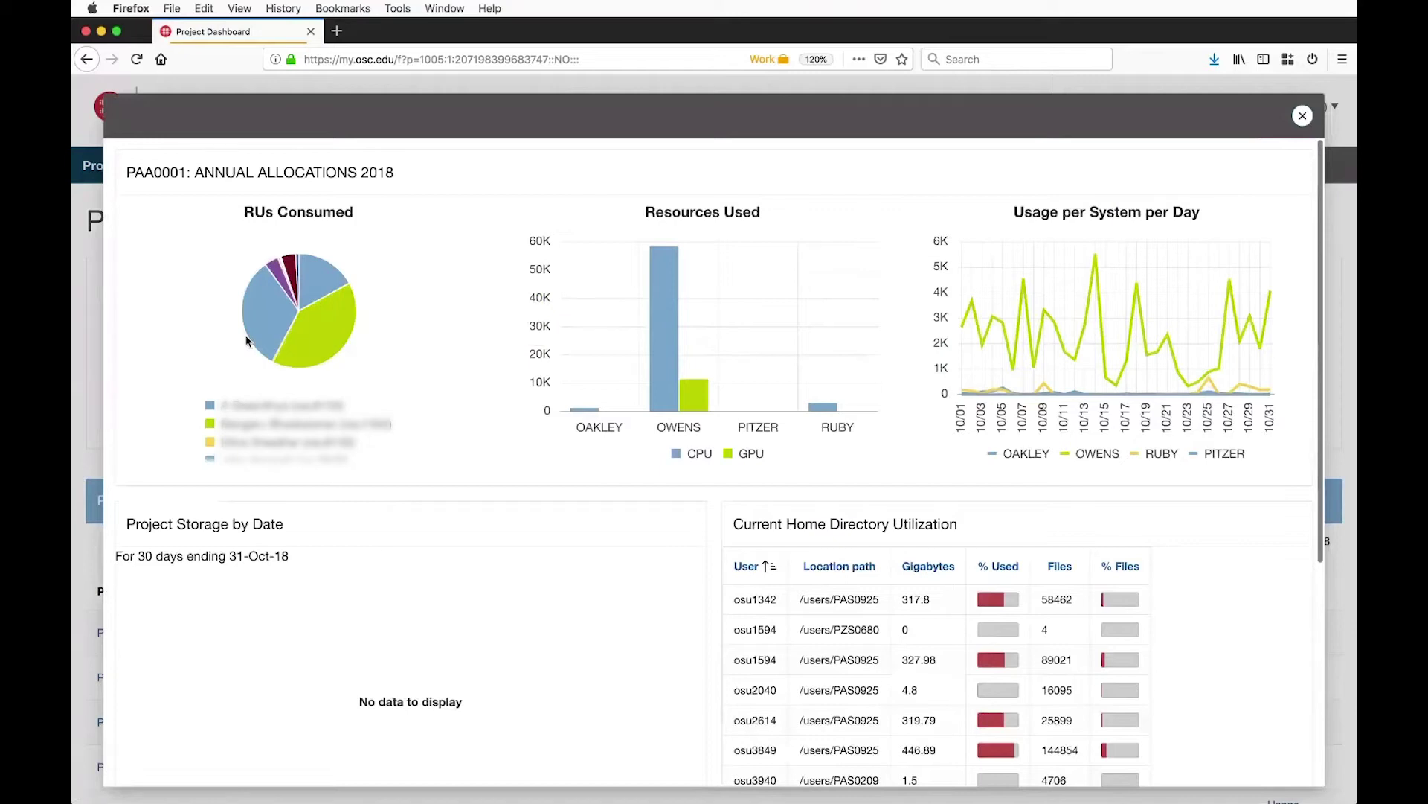
pyautogui.moveTo(283, 285)
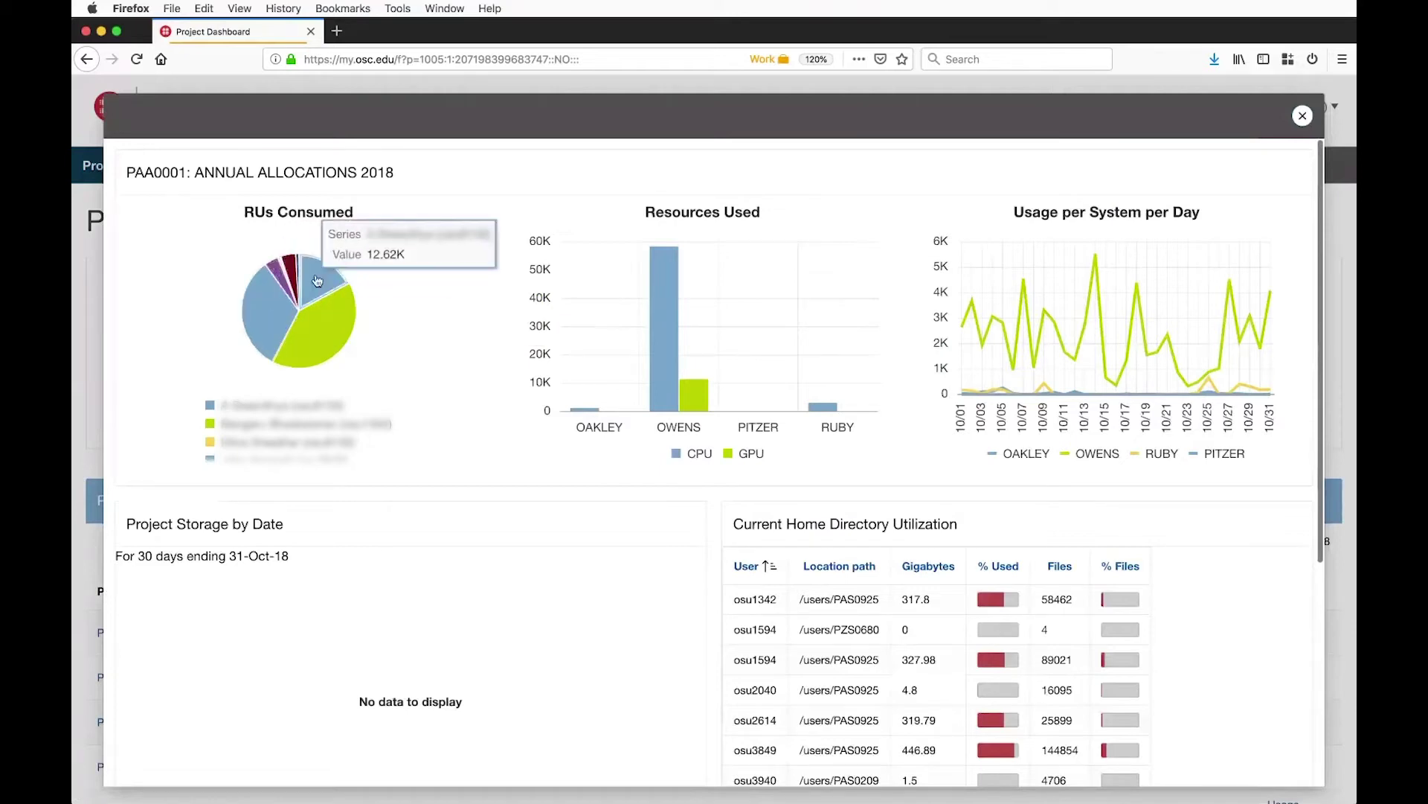
pyautogui.moveTo(333, 310)
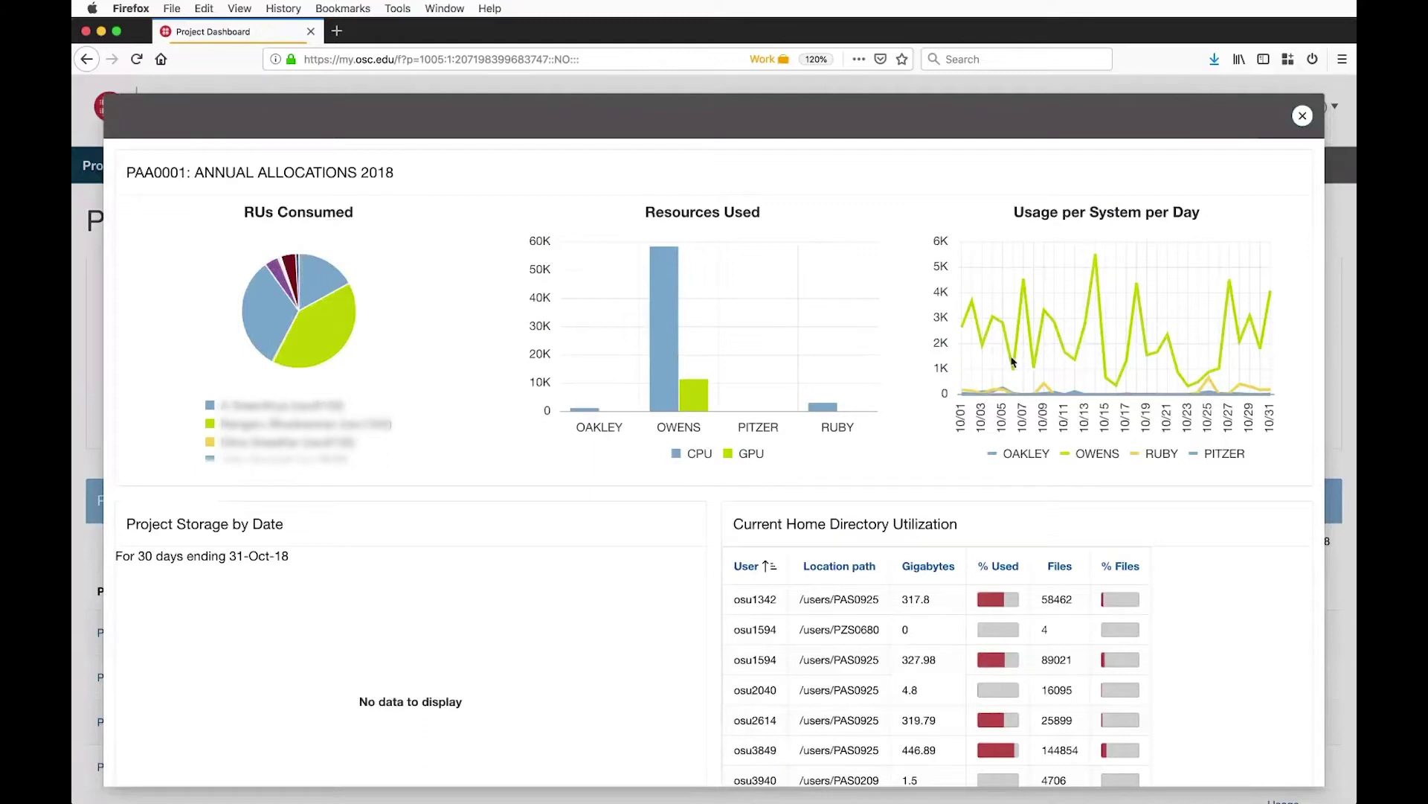
pyautogui.scroll(-2, 894, 622)
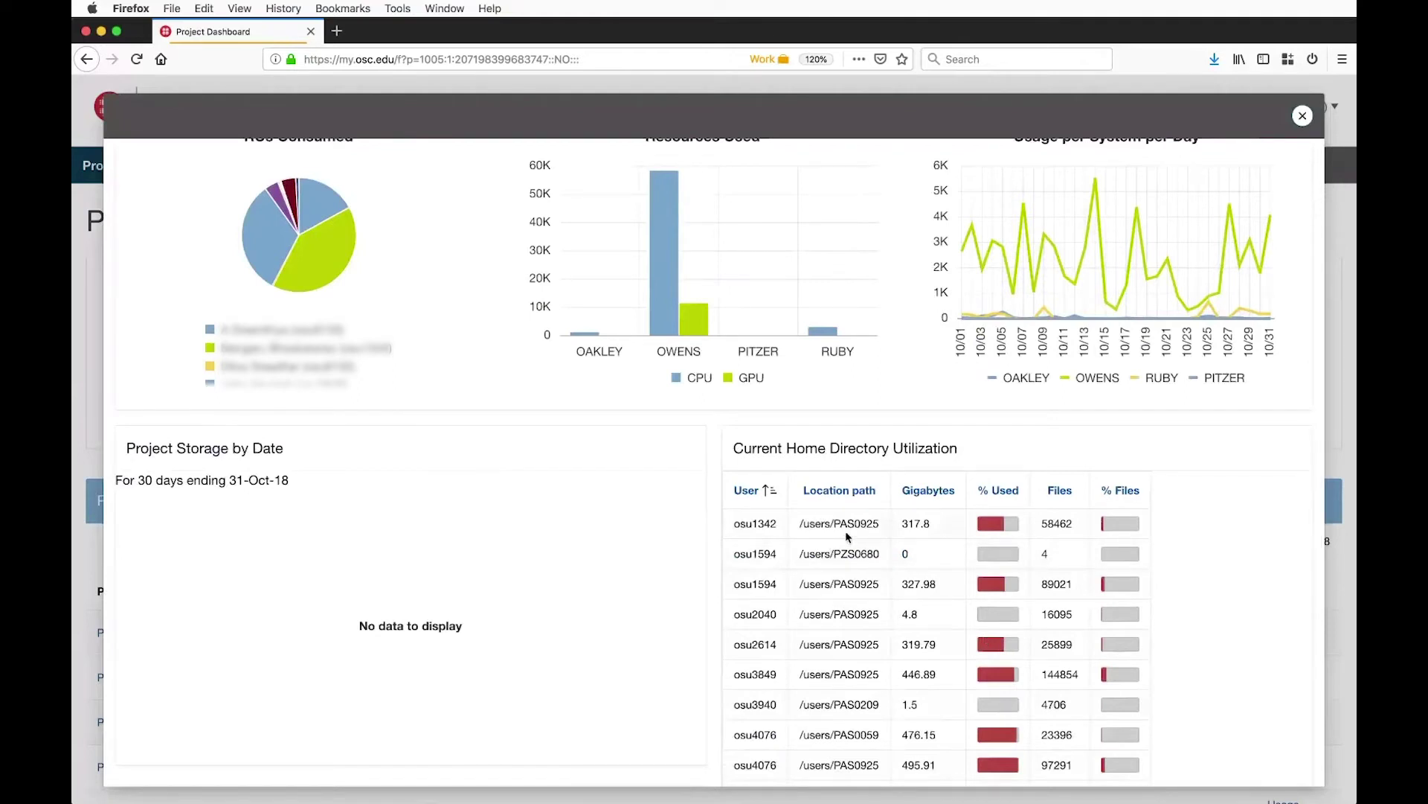
pyautogui.scroll(-4, 846, 535)
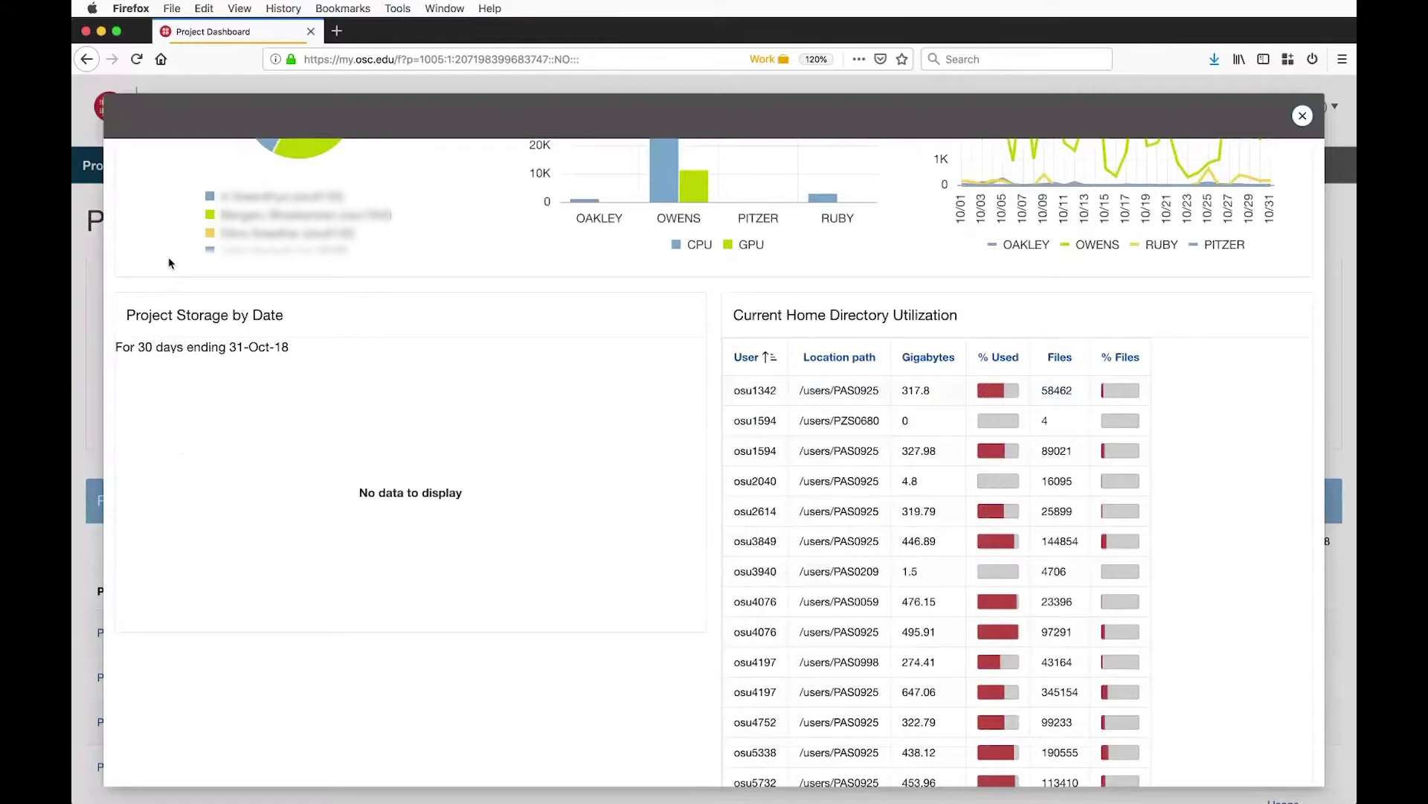
pyautogui.scroll(3, 248, 340)
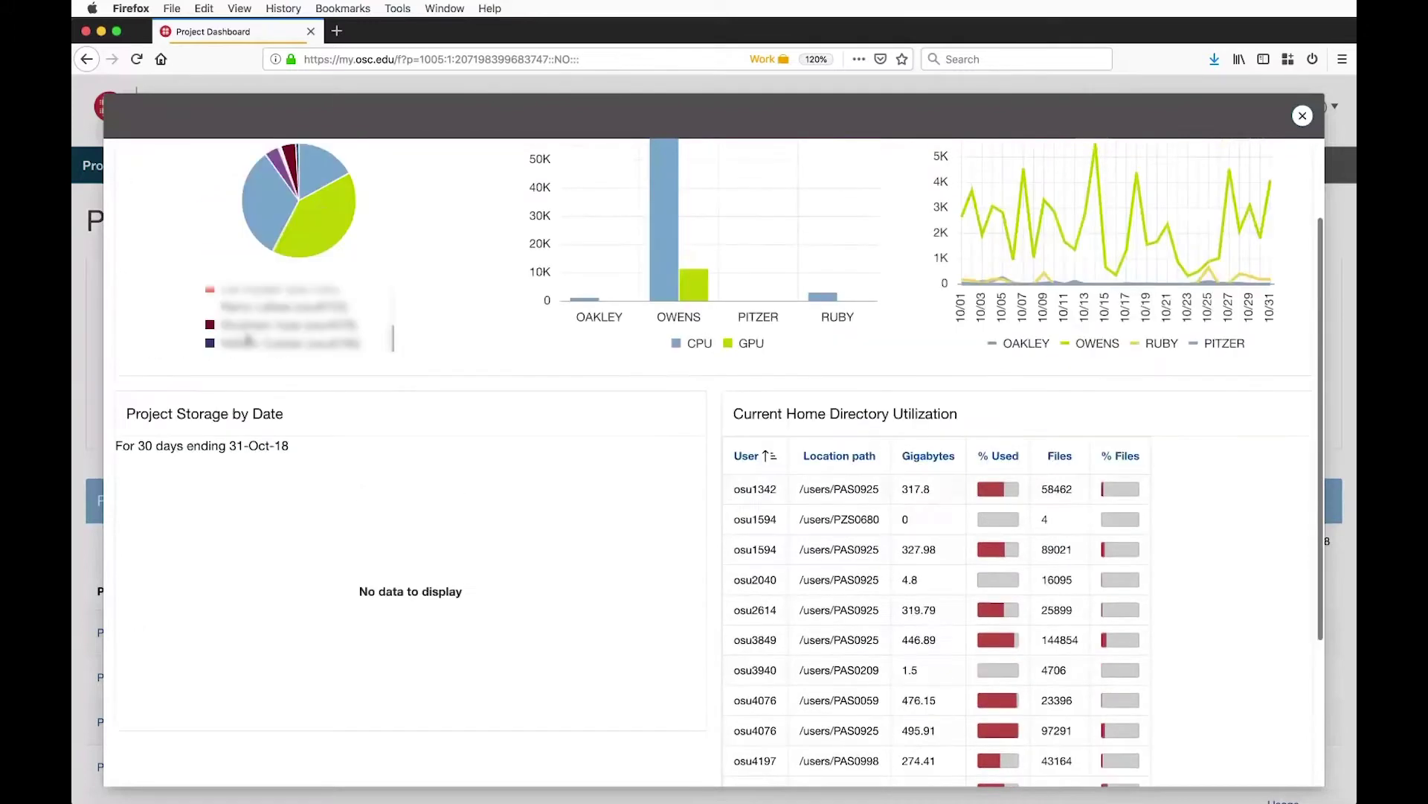
pyautogui.scroll(3, 139, 257)
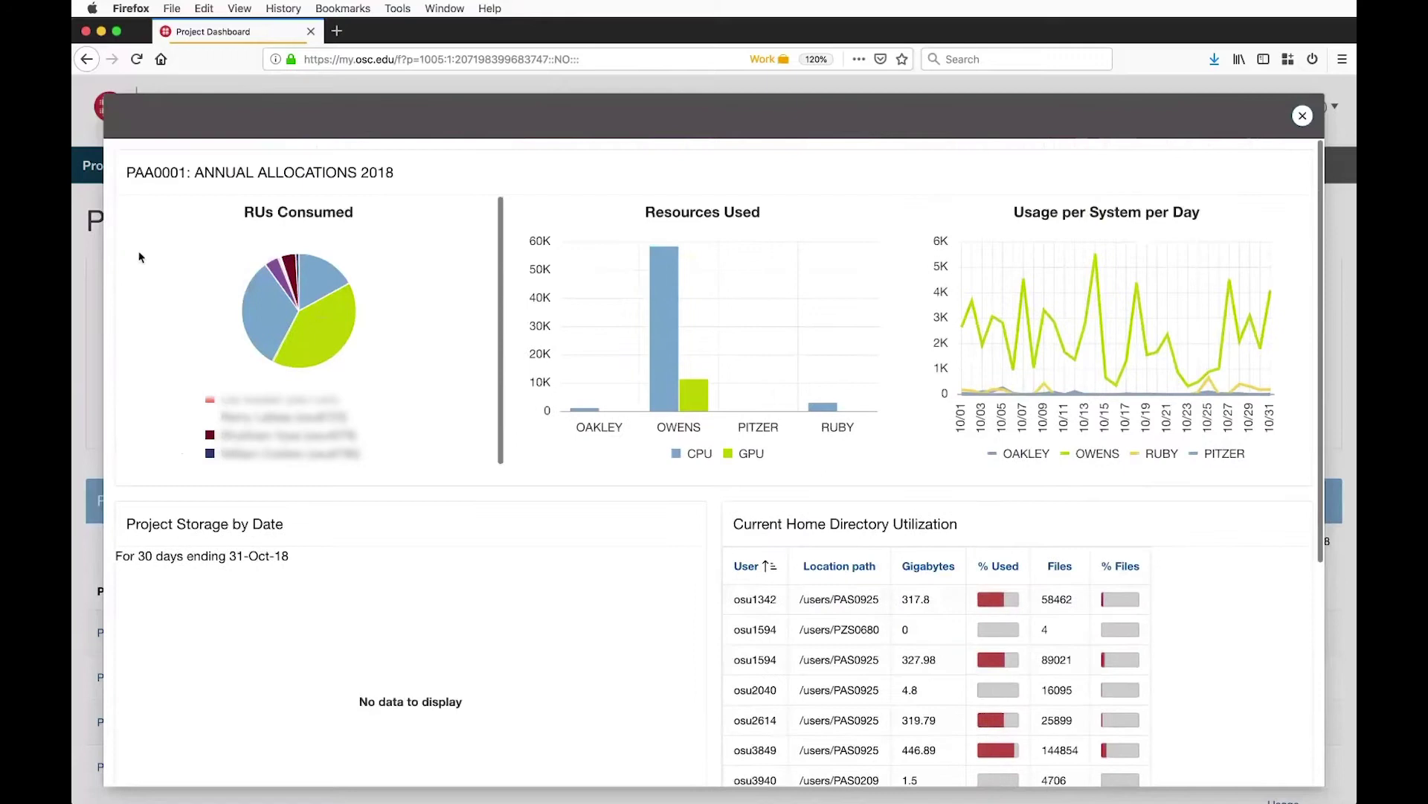
# - Move the PAA0001 usage details window down to expose the dashboard behind it, and close the window
pyautogui.moveTo(769, 130); pyautogui.dragTo(736, 411)
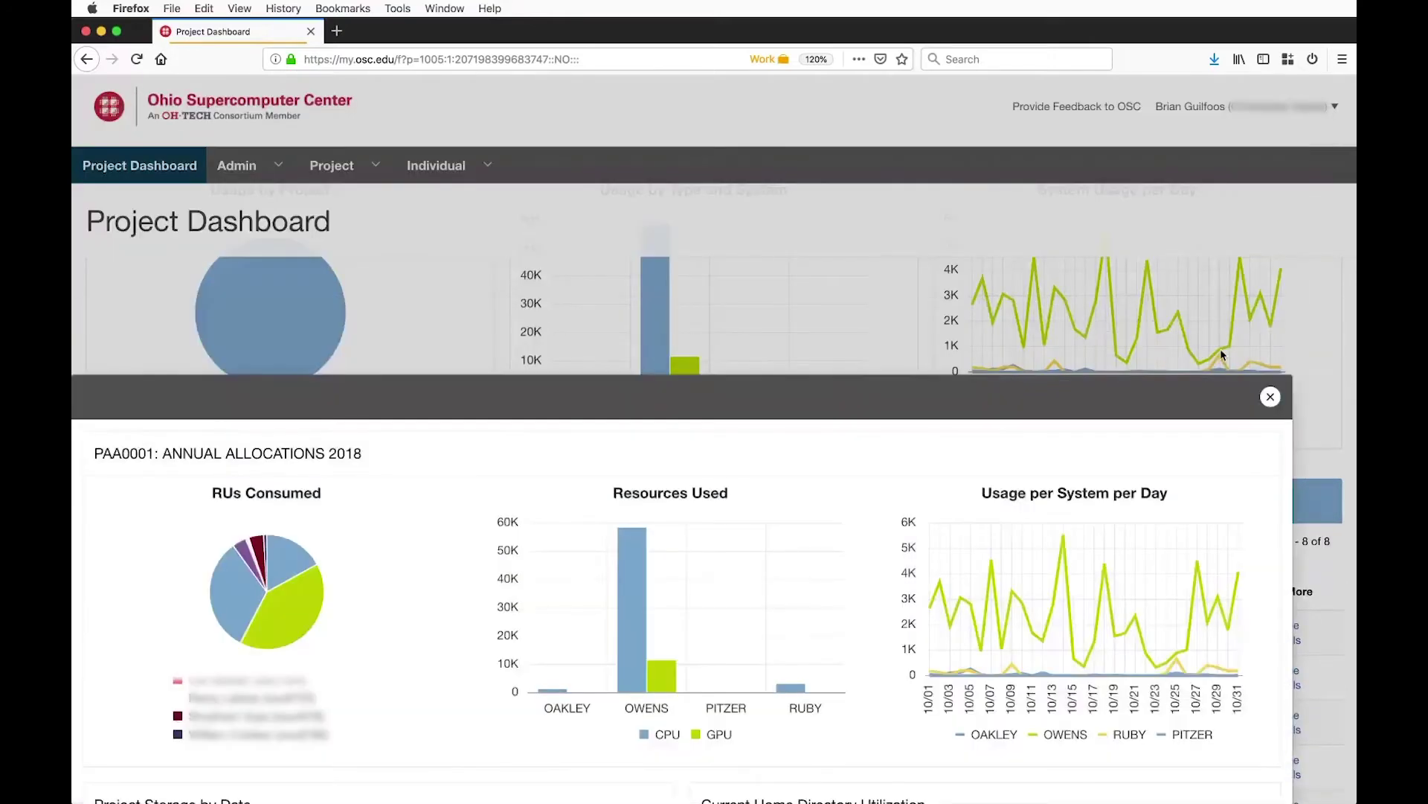
pyautogui.press('Escape')
pyautogui.moveTo(859, 434); pyautogui.dragTo(885, 406)
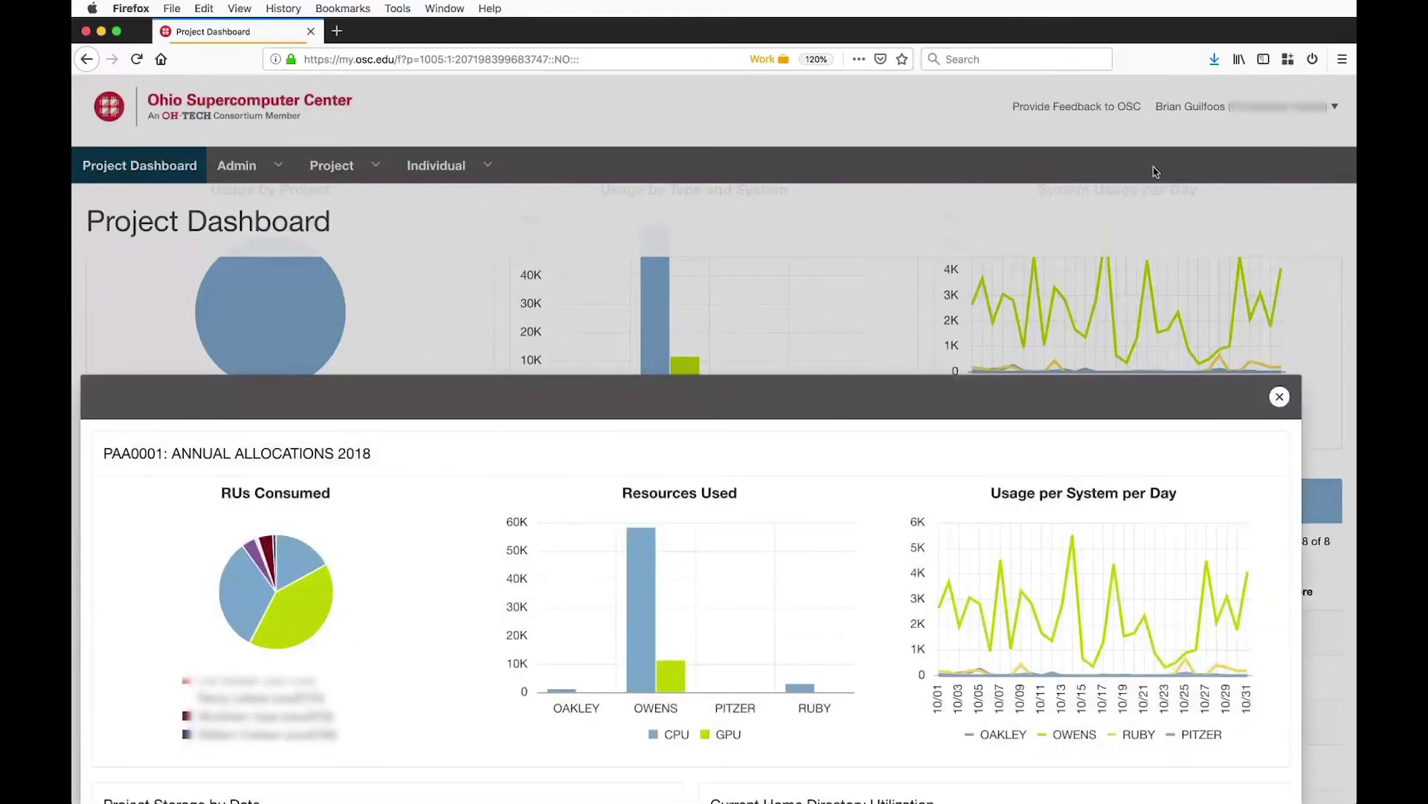
pyautogui.click(1280, 399)
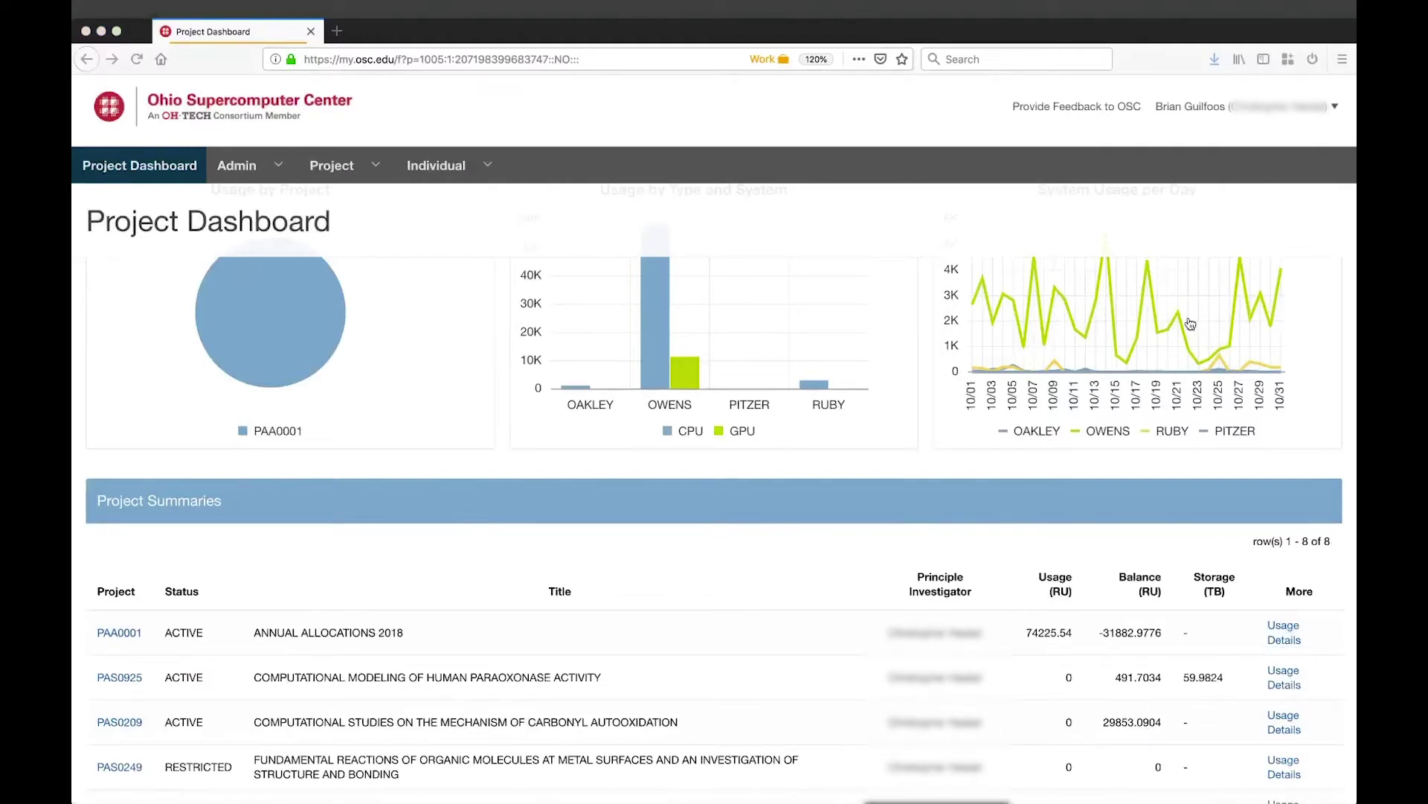
# - Open the Project Details page of project PAA0001, ANNUAL ALLOCATIONS 2018, from the Project Summaries table
pyautogui.scroll(-2, 803, 195)
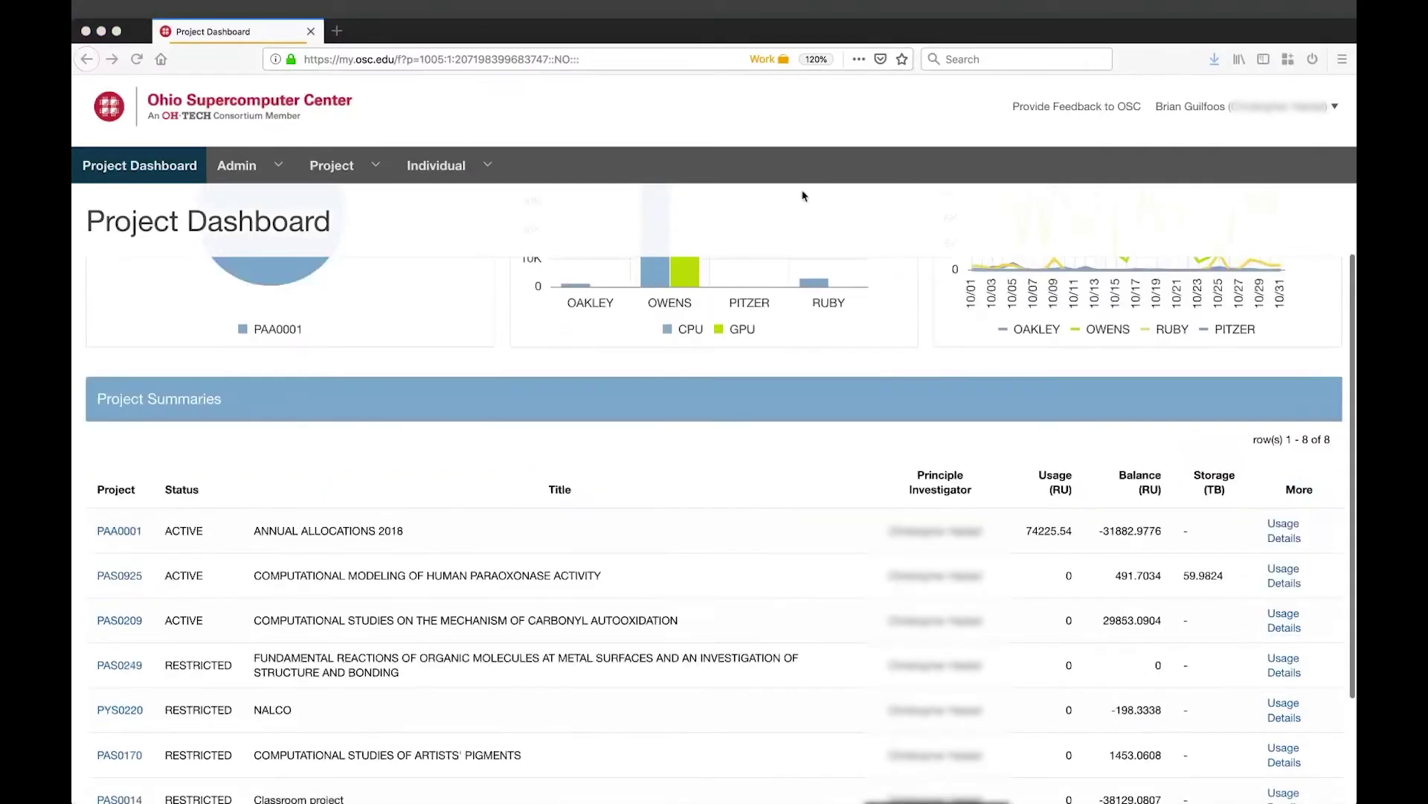
pyautogui.scroll(5, 803, 195)
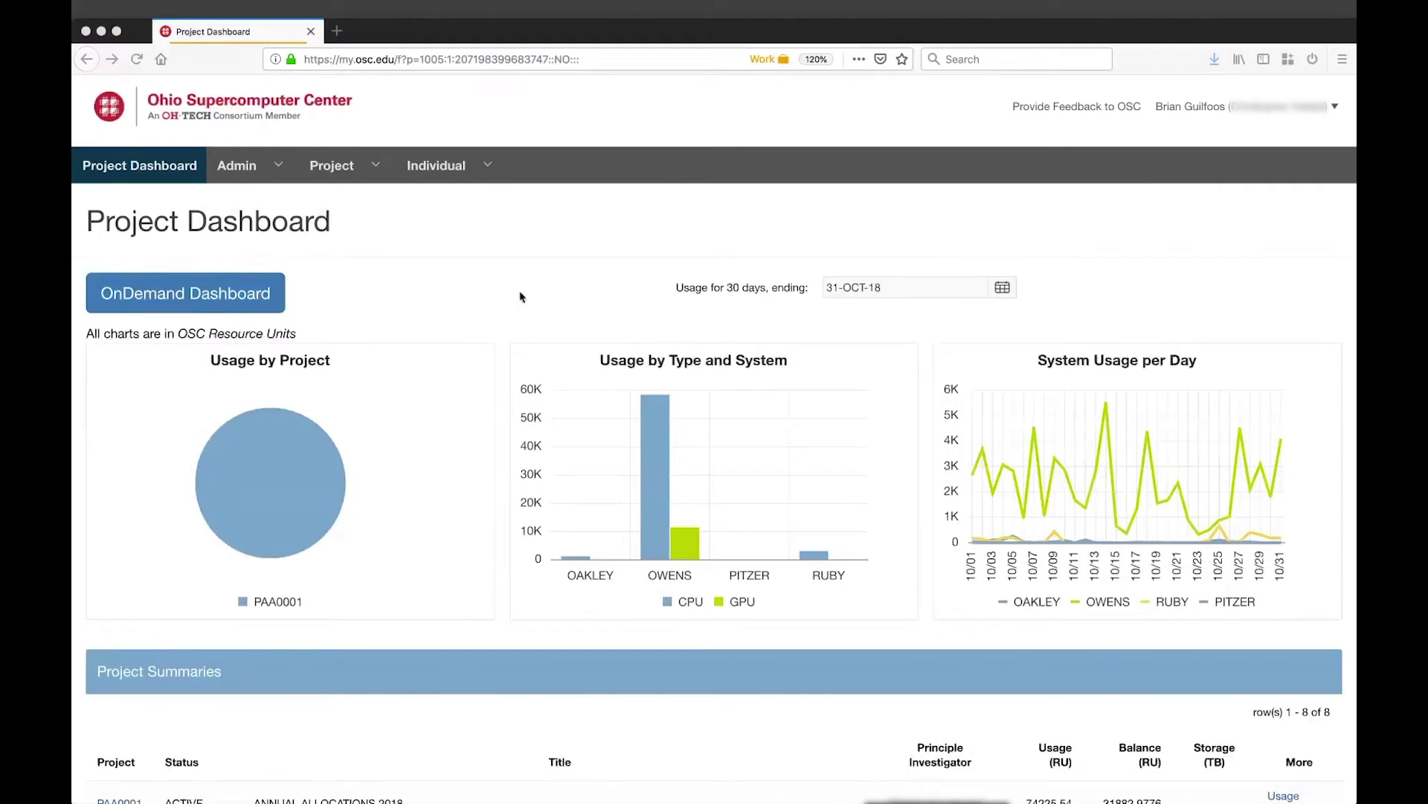
pyautogui.scroll(-3, 472, 485)
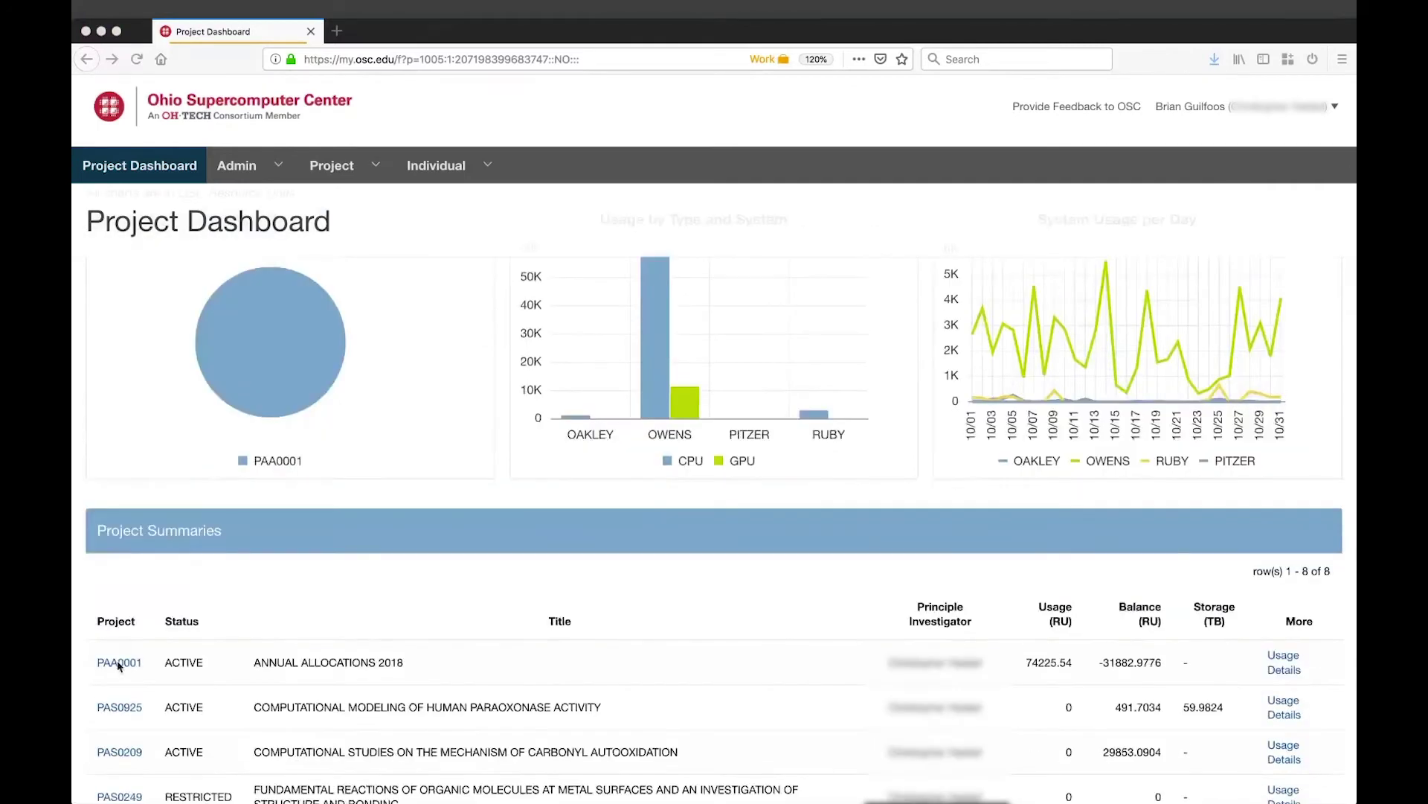
pyautogui.click(117, 664)
pyautogui.click(119, 665)
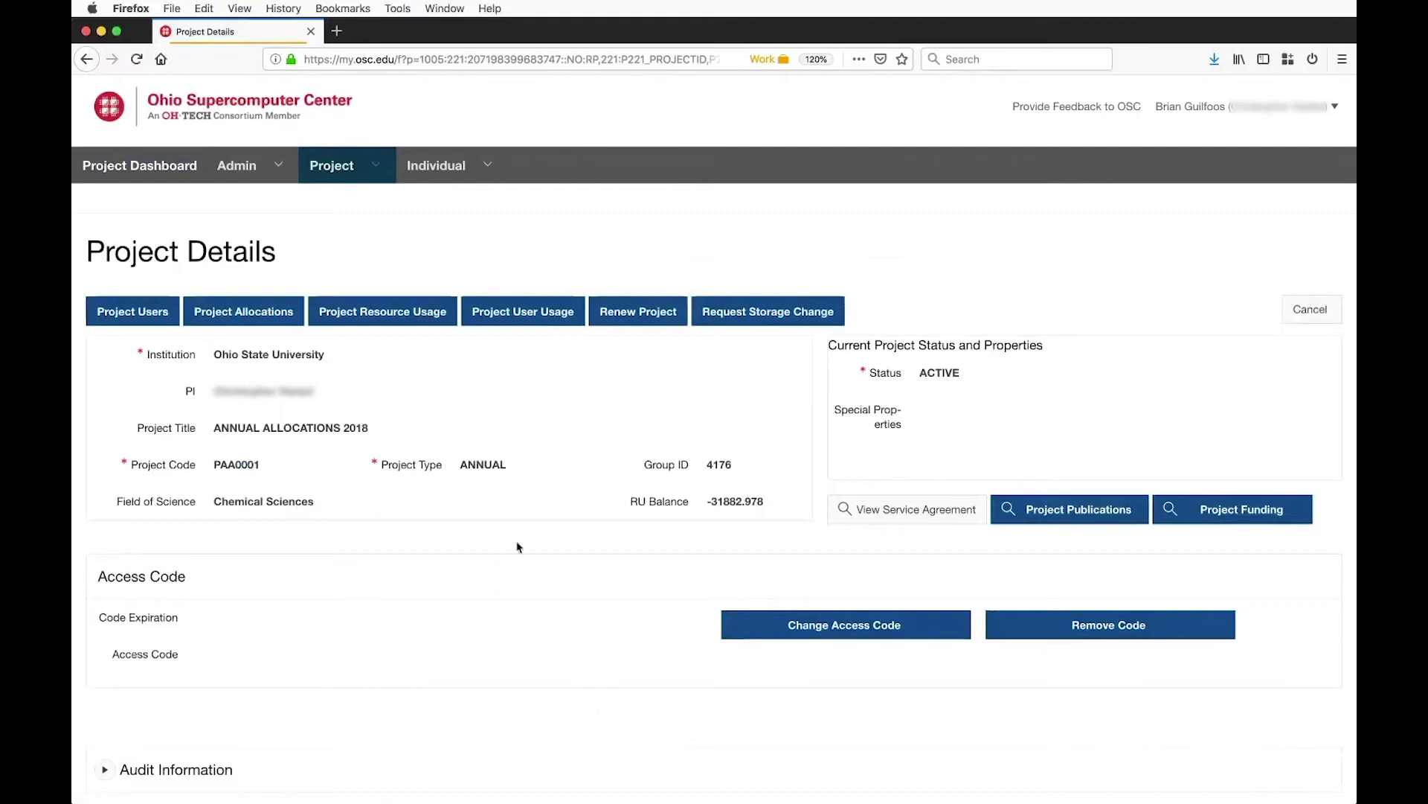
# - Review the User Roles on Project and Project Users sections of the Manage Project Users window, and close the window
pyautogui.scroll(1, 412, 524)
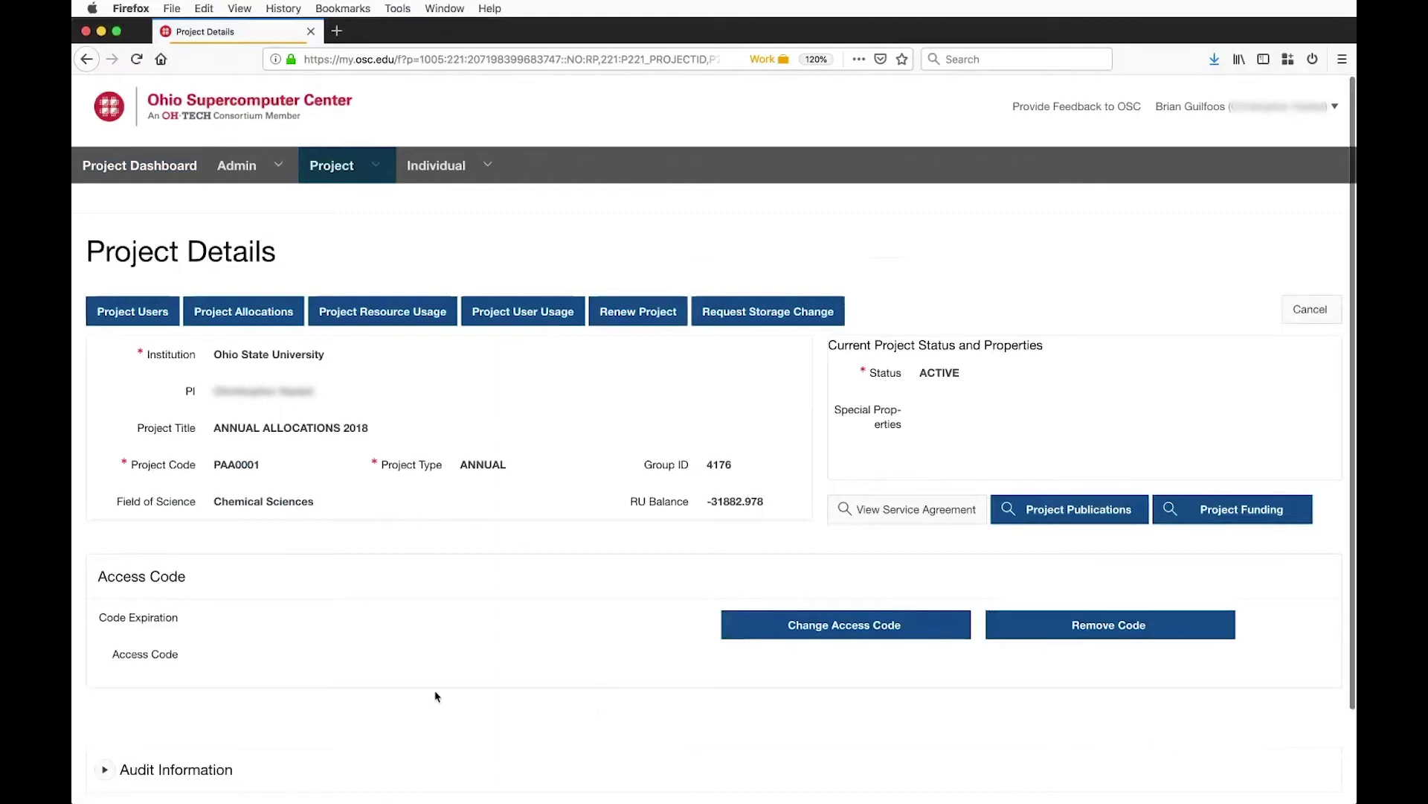
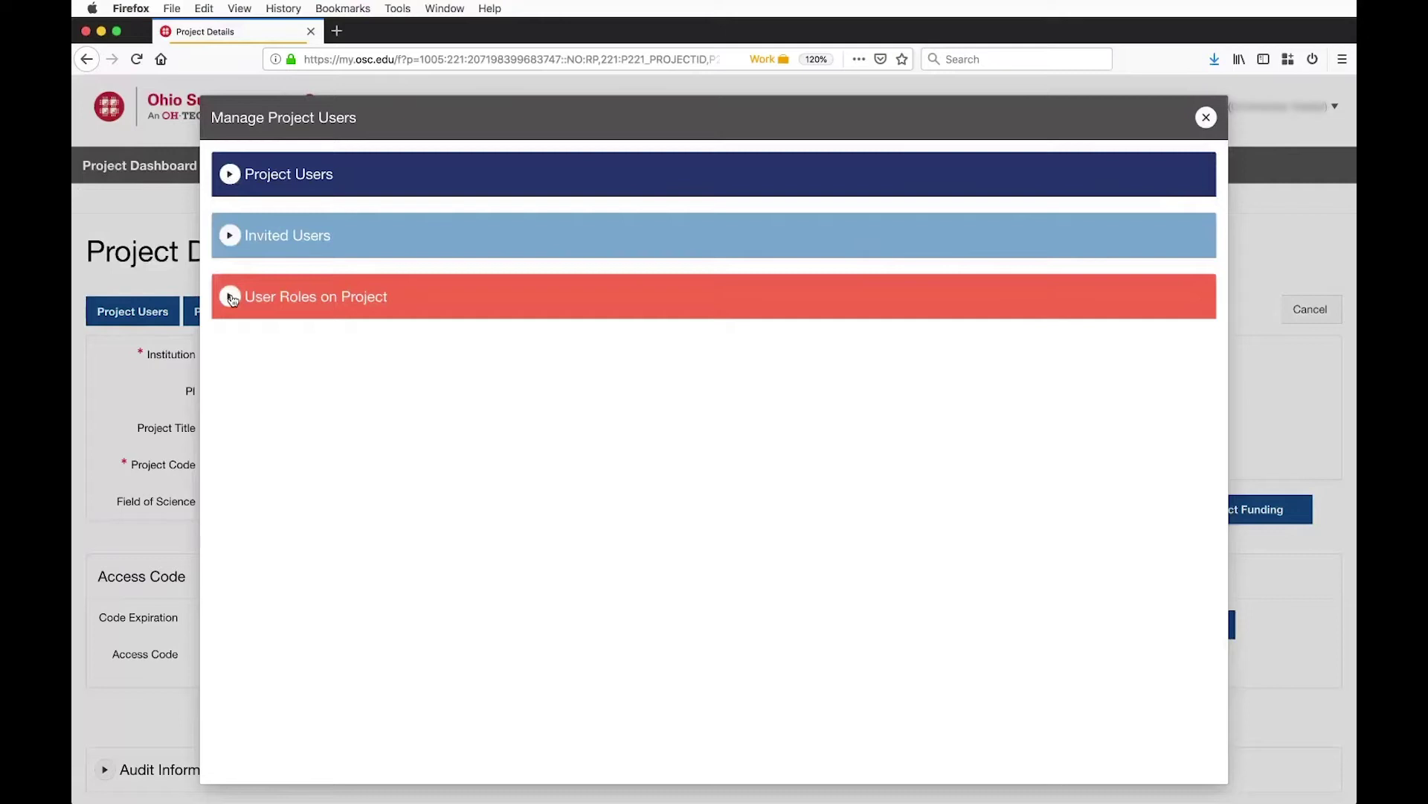
pyautogui.click(232, 298)
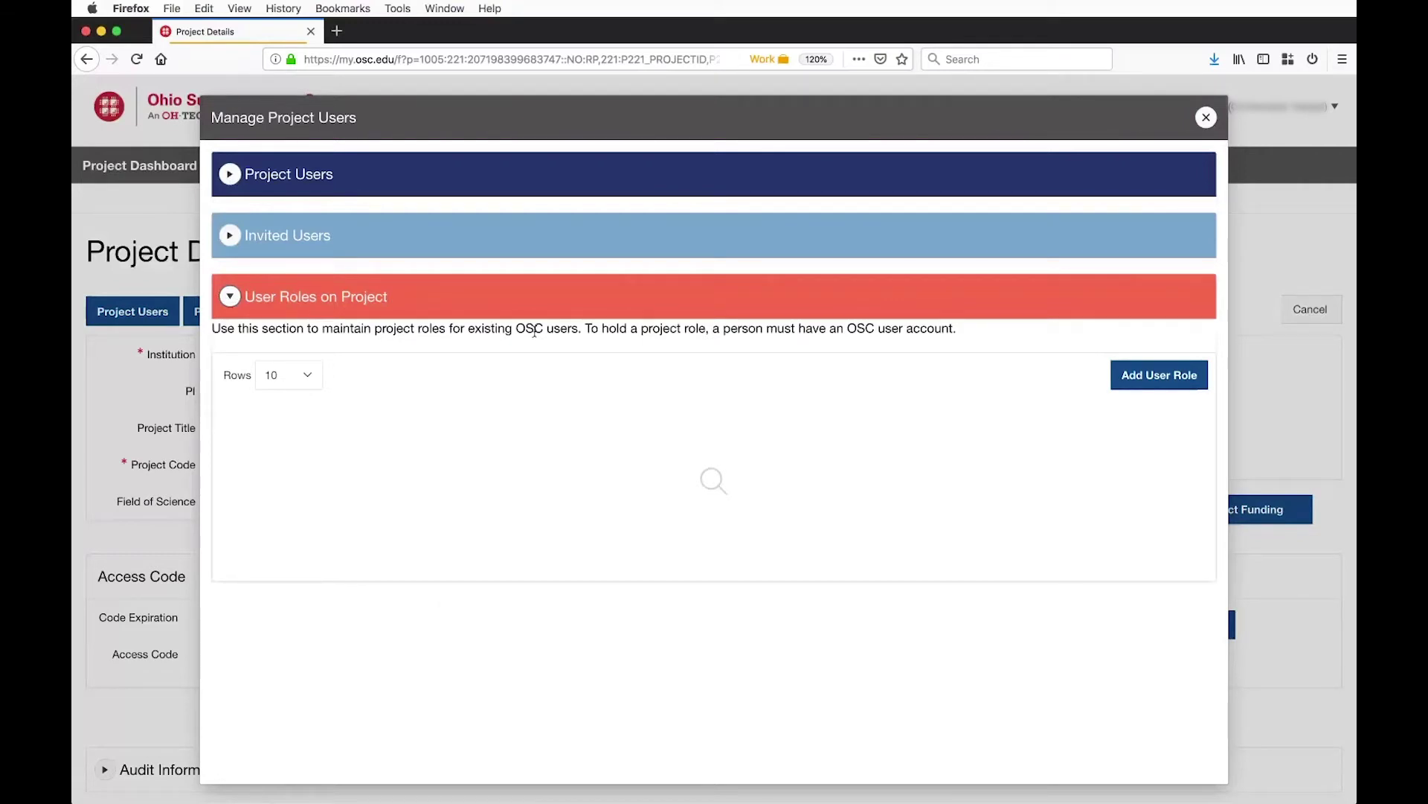
pyautogui.click(230, 298)
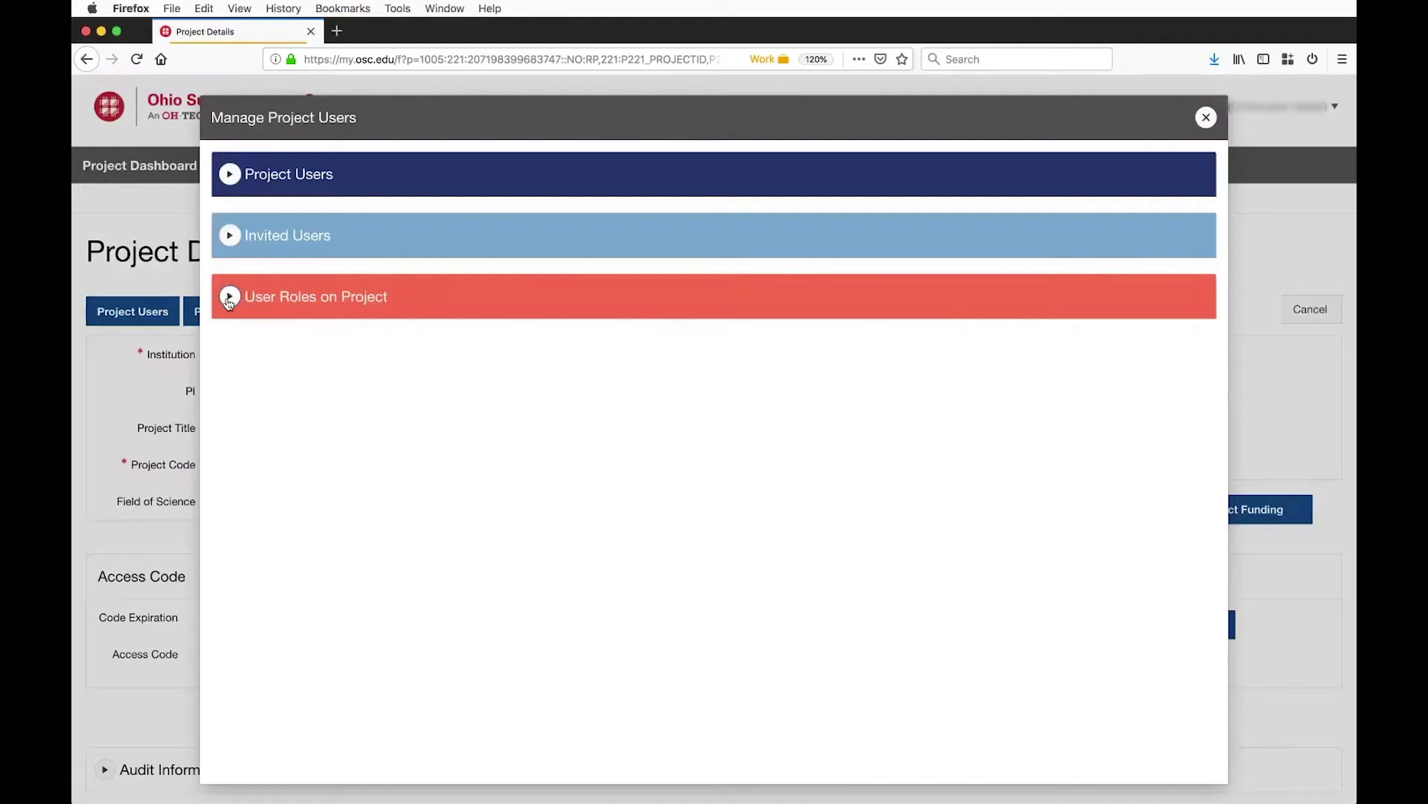
pyautogui.click(231, 174)
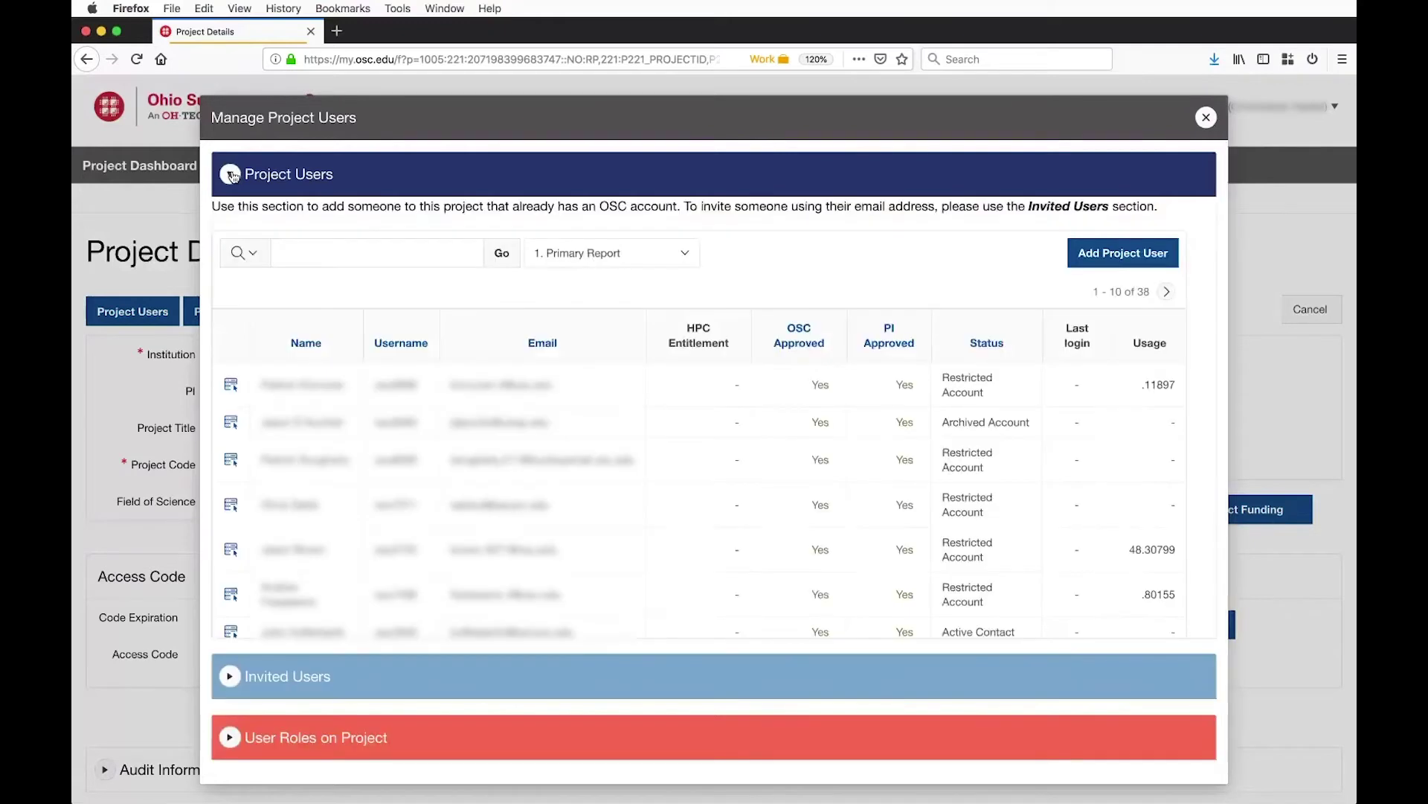
pyautogui.click(231, 174)
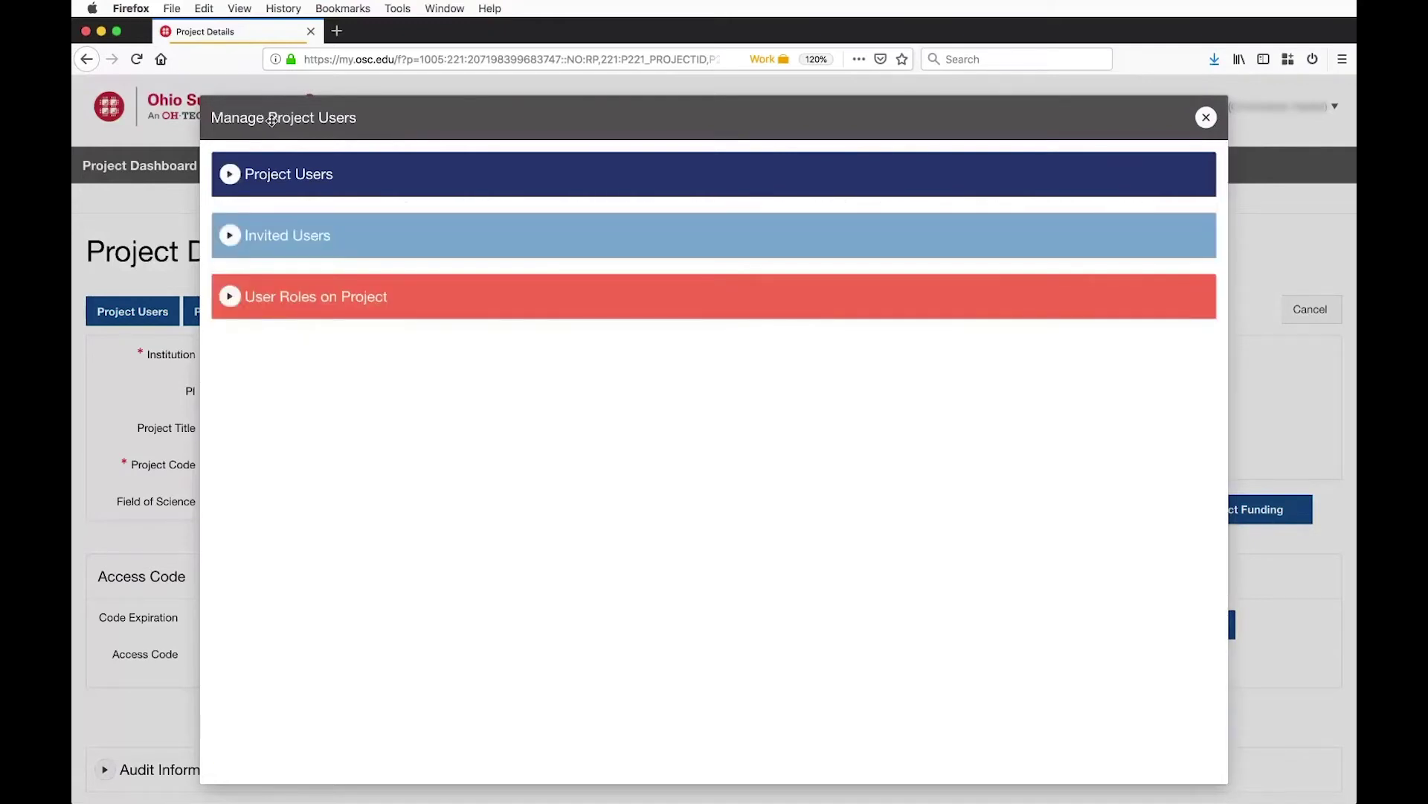
pyautogui.moveTo(272, 121); pyautogui.dragTo(73, 172)
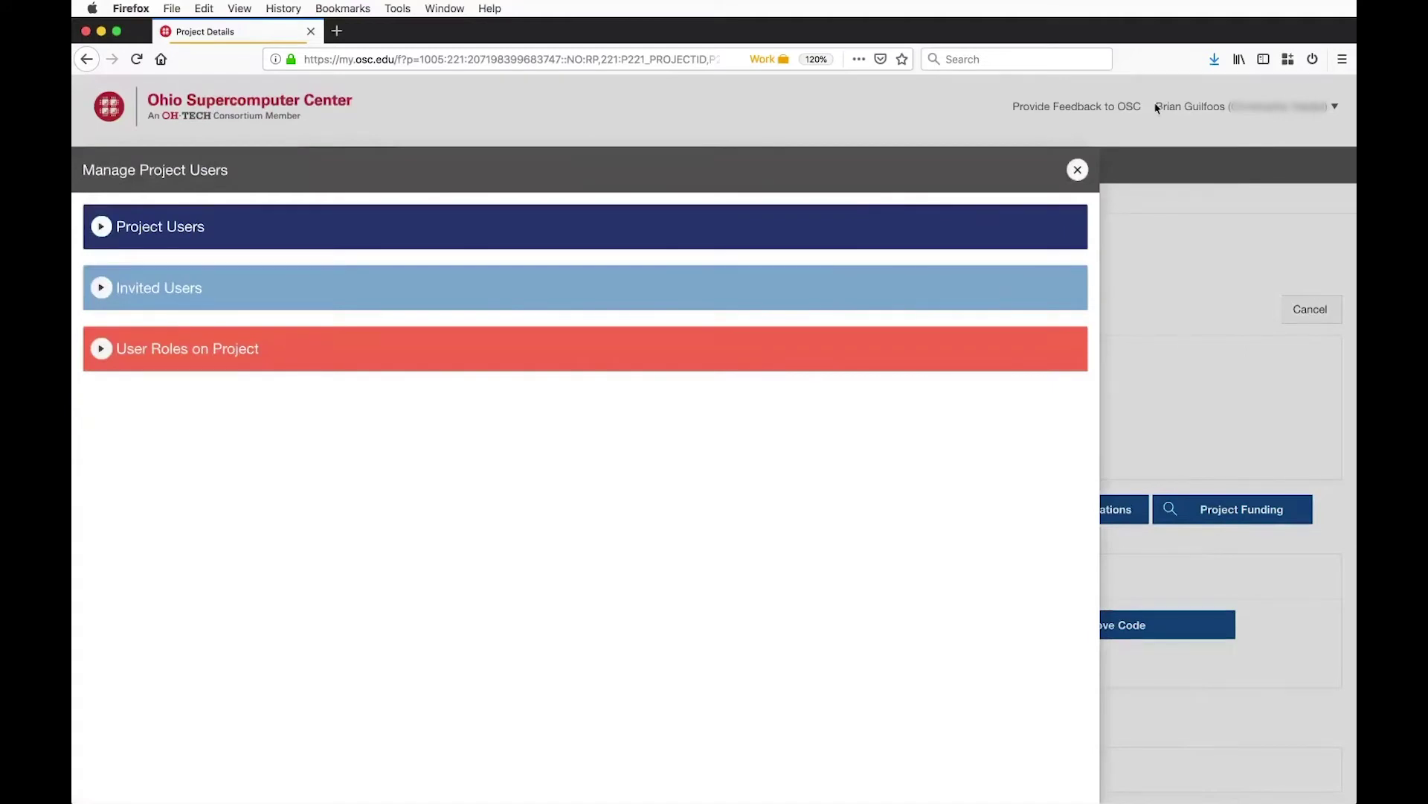
pyautogui.click(1078, 170)
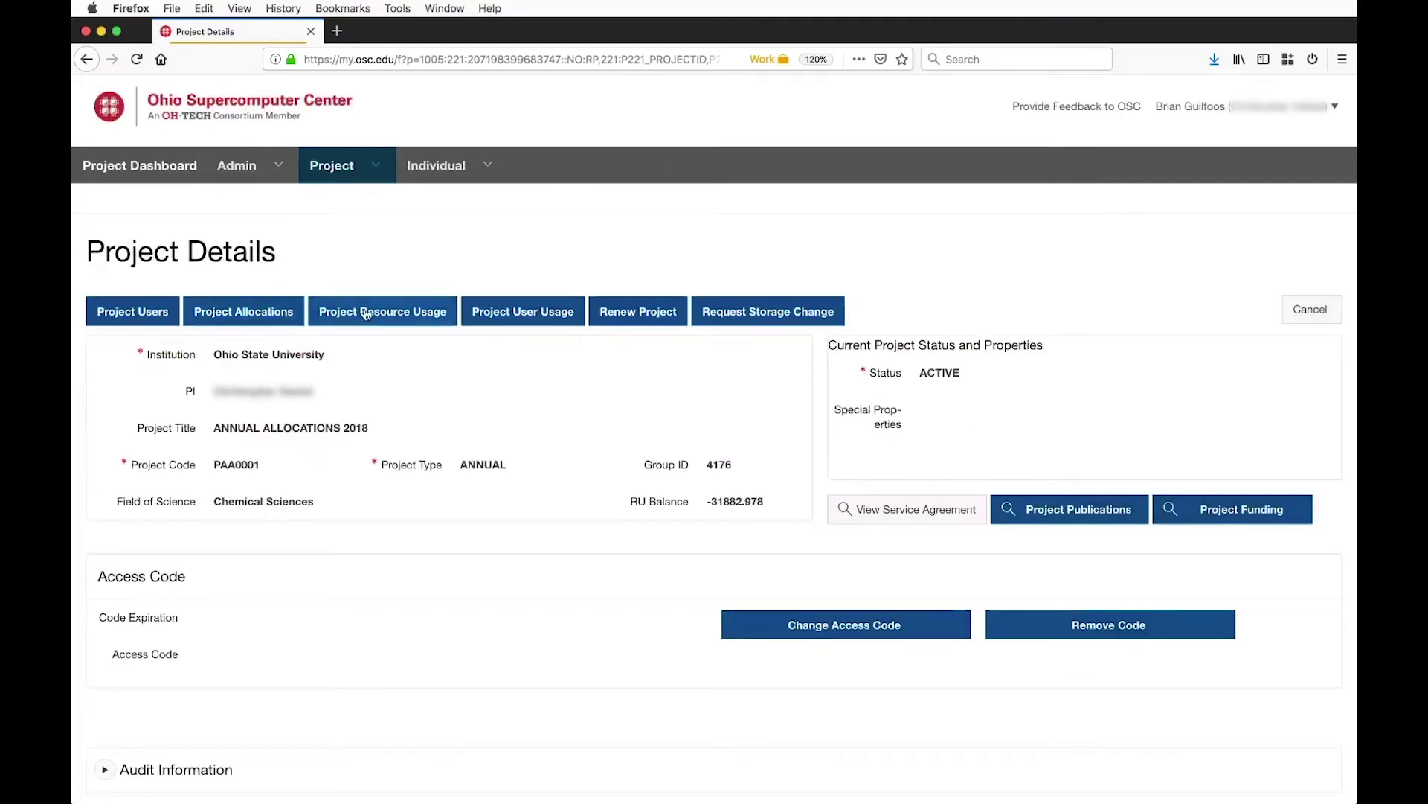
# - Review the project's resource usage by date and system, move the window to expose the page behind it, and close it
pyautogui.click(394, 321)
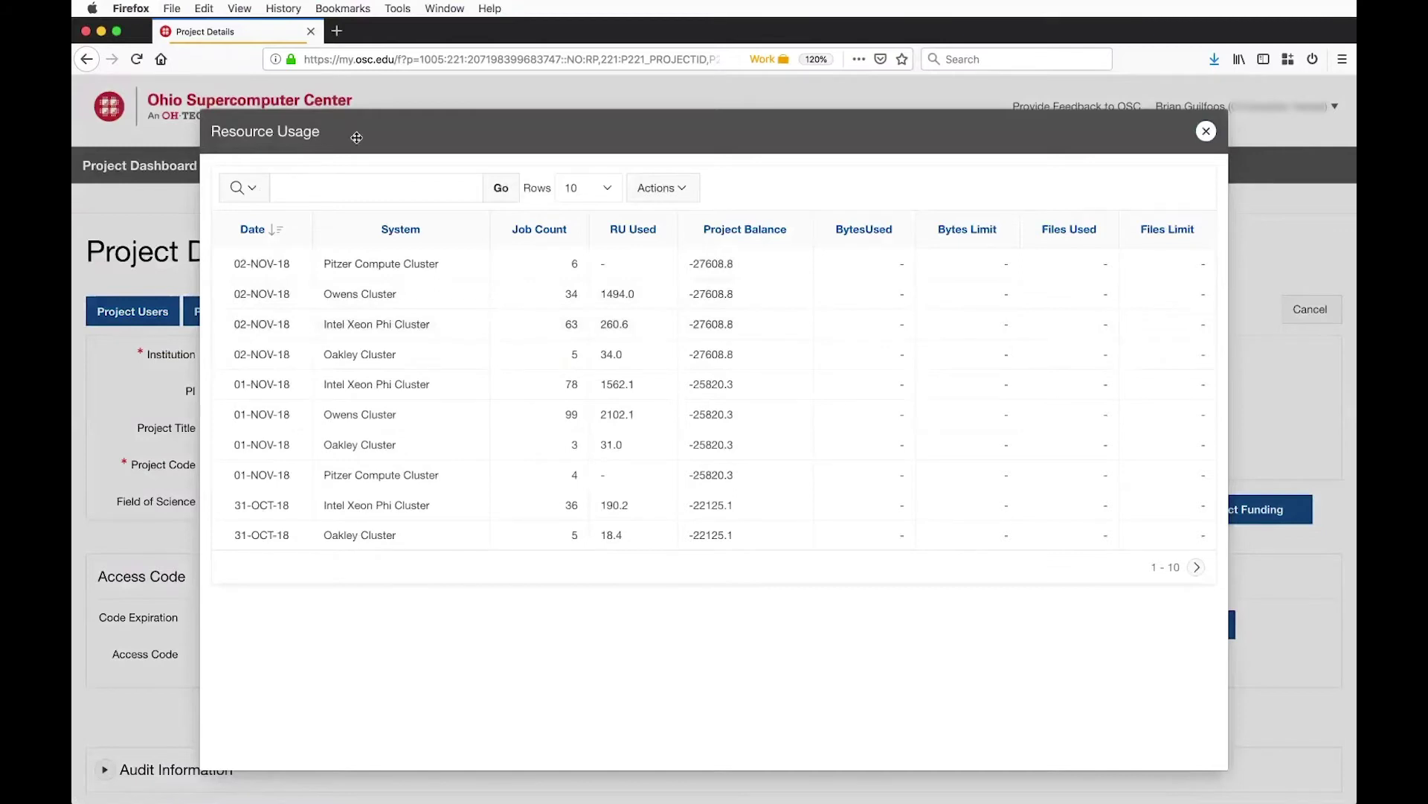
pyautogui.moveTo(350, 134); pyautogui.dragTo(222, 270)
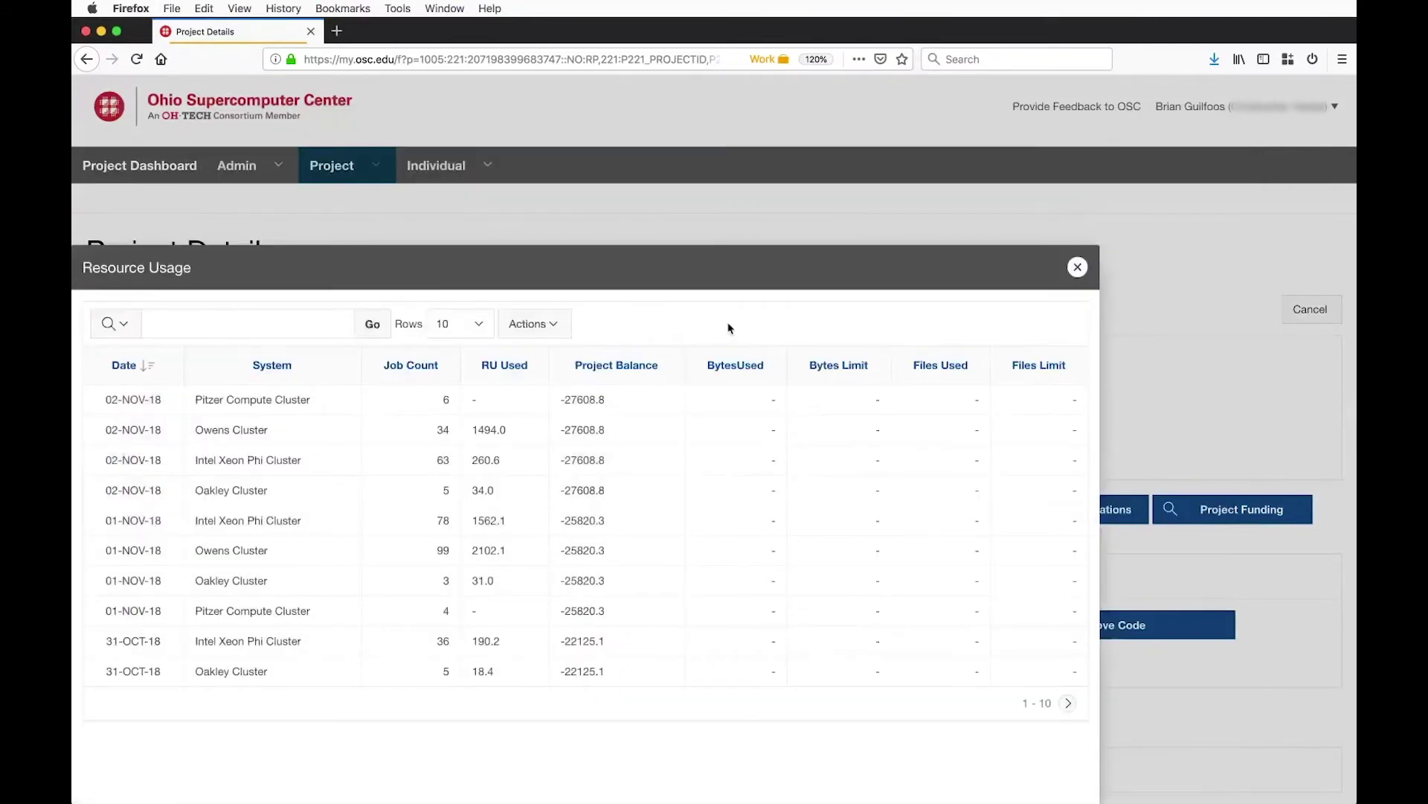
pyautogui.click(1077, 266)
# - Open the project's user usage report, read the job script of job 4005153.owens-batch.ten.osc.edu, and close the script
pyautogui.click(520, 313)
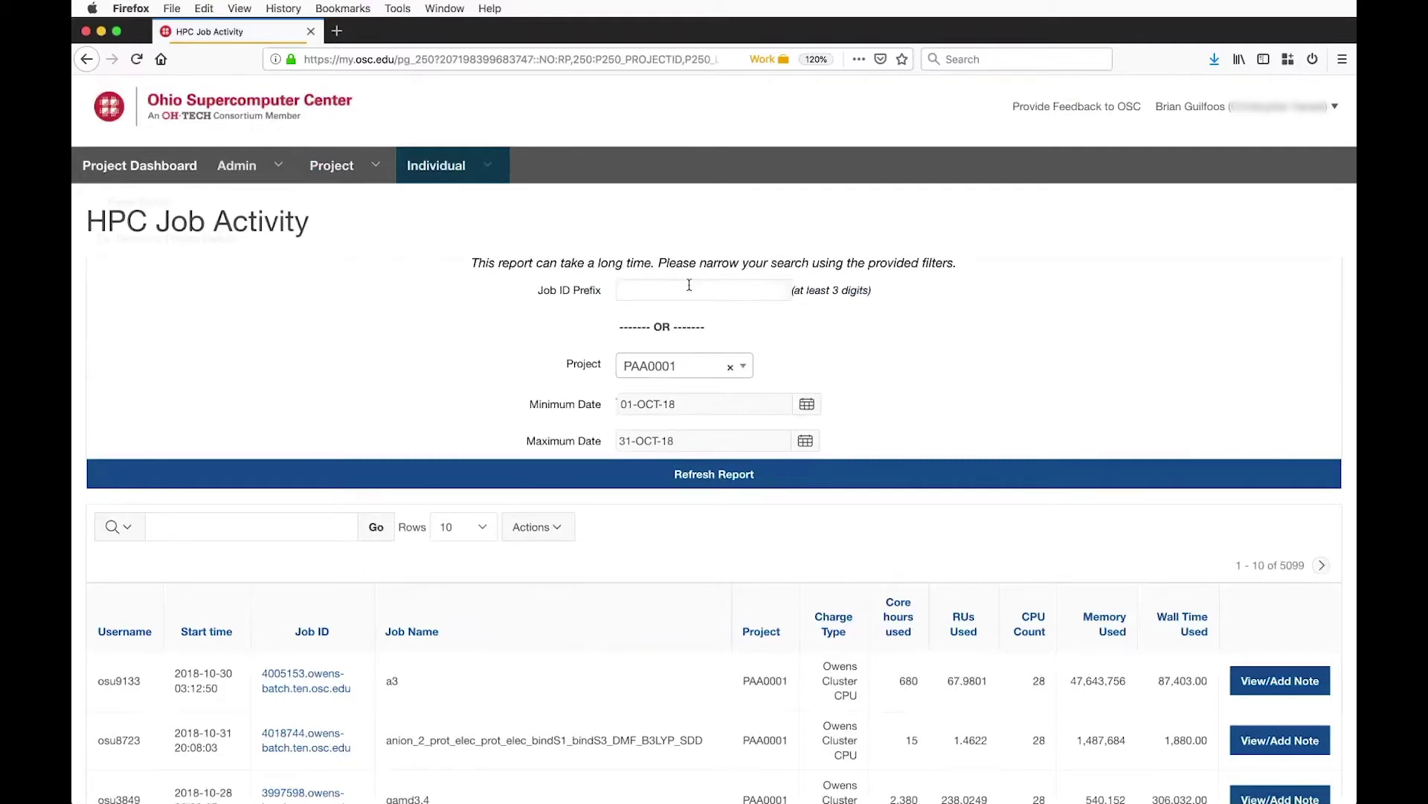
pyautogui.scroll(-2, 594, 497)
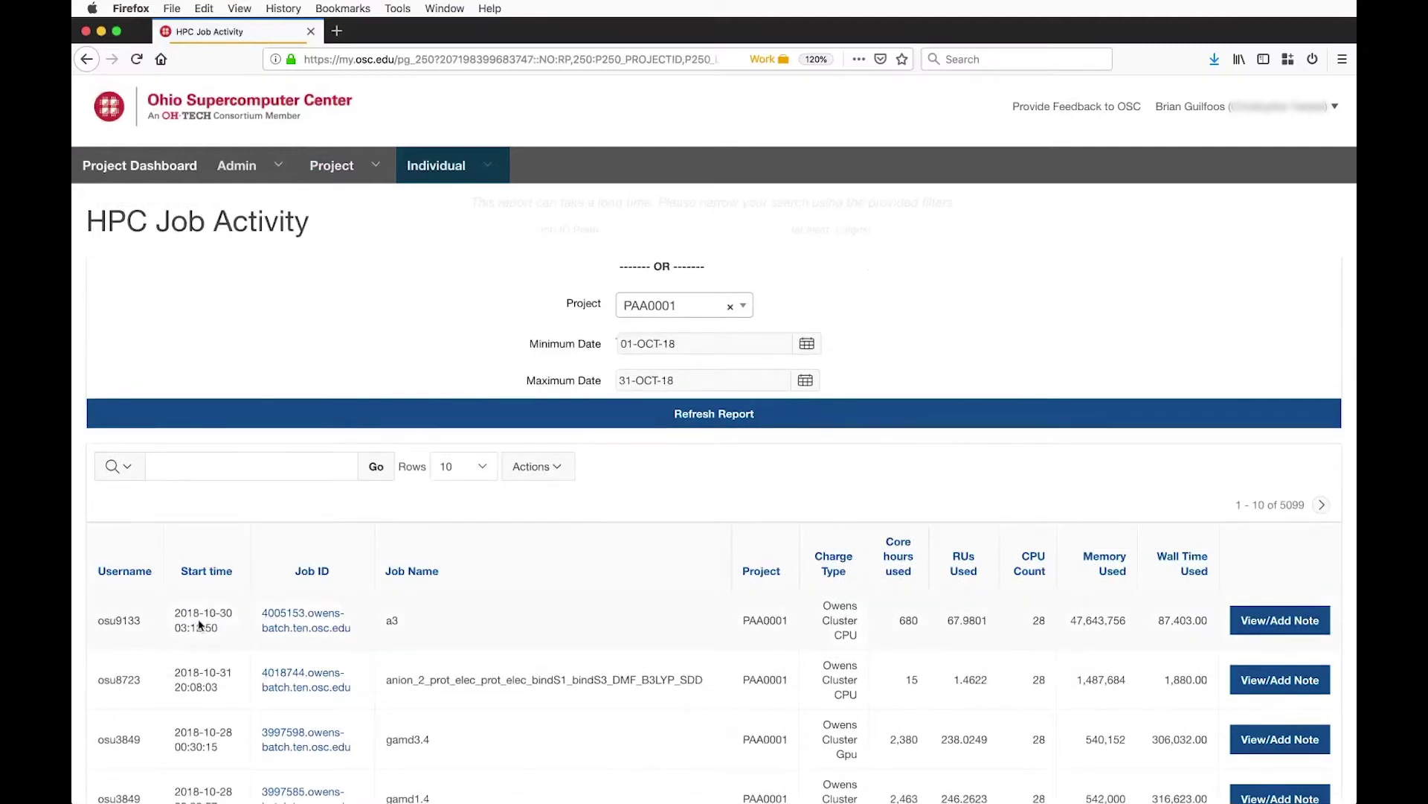
pyautogui.click(304, 620)
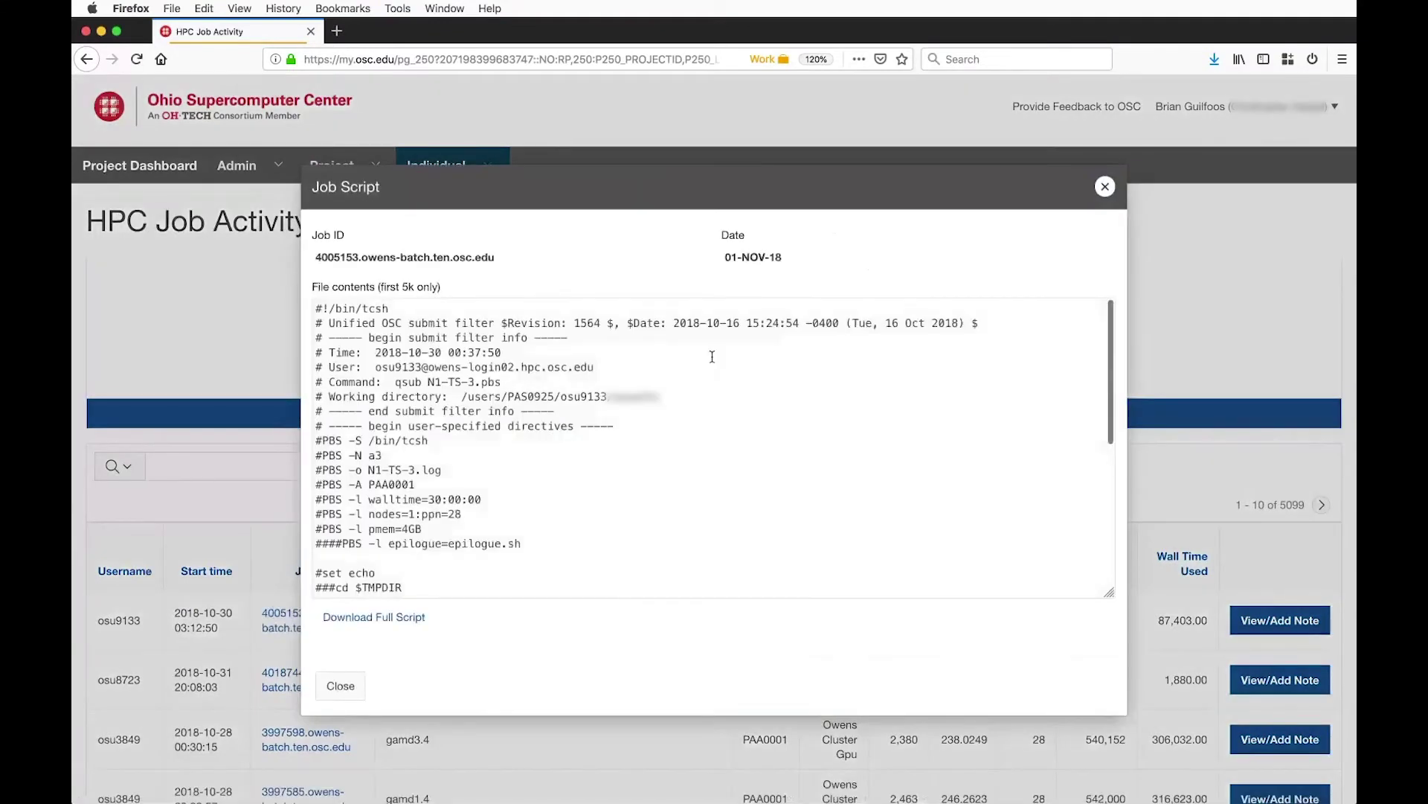
pyautogui.scroll(-3, 712, 397)
pyautogui.scroll(-2, 712, 398)
pyautogui.scroll(6, 756, 350)
pyautogui.moveTo(915, 194); pyautogui.dragTo(829, 227)
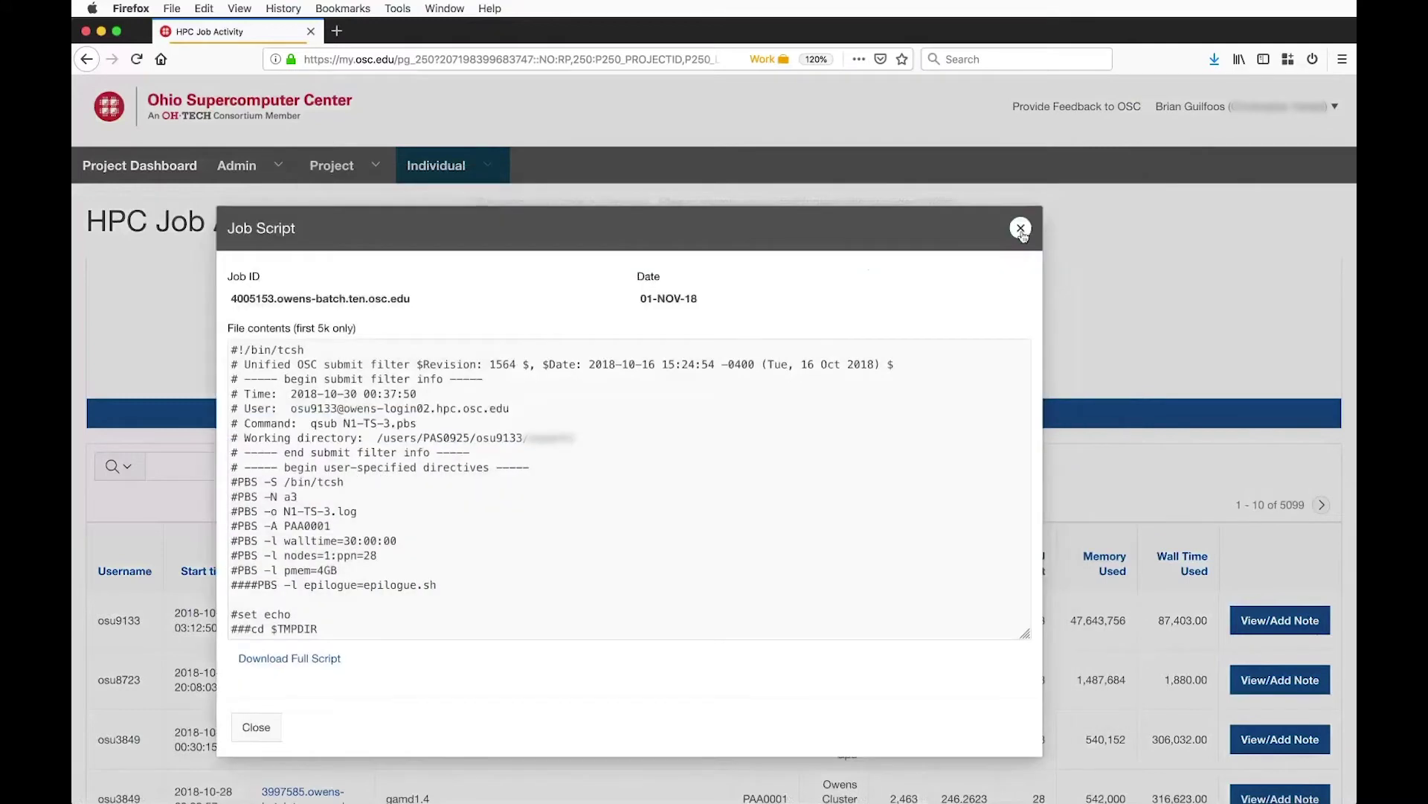
pyautogui.click(1021, 230)
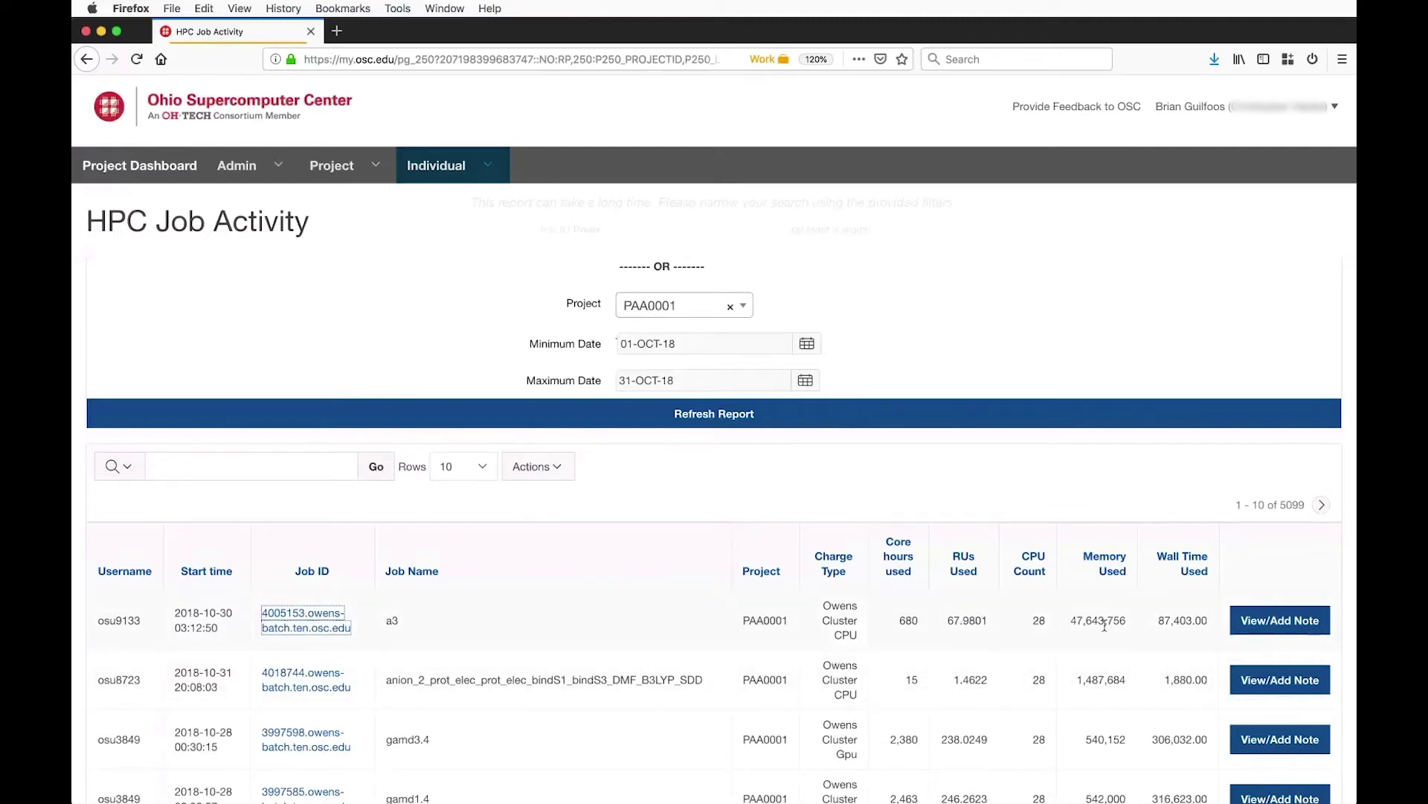
# - Check the note form of job 4005153 without creating a note, and return from the job list to the project's details
pyautogui.click(1274, 627)
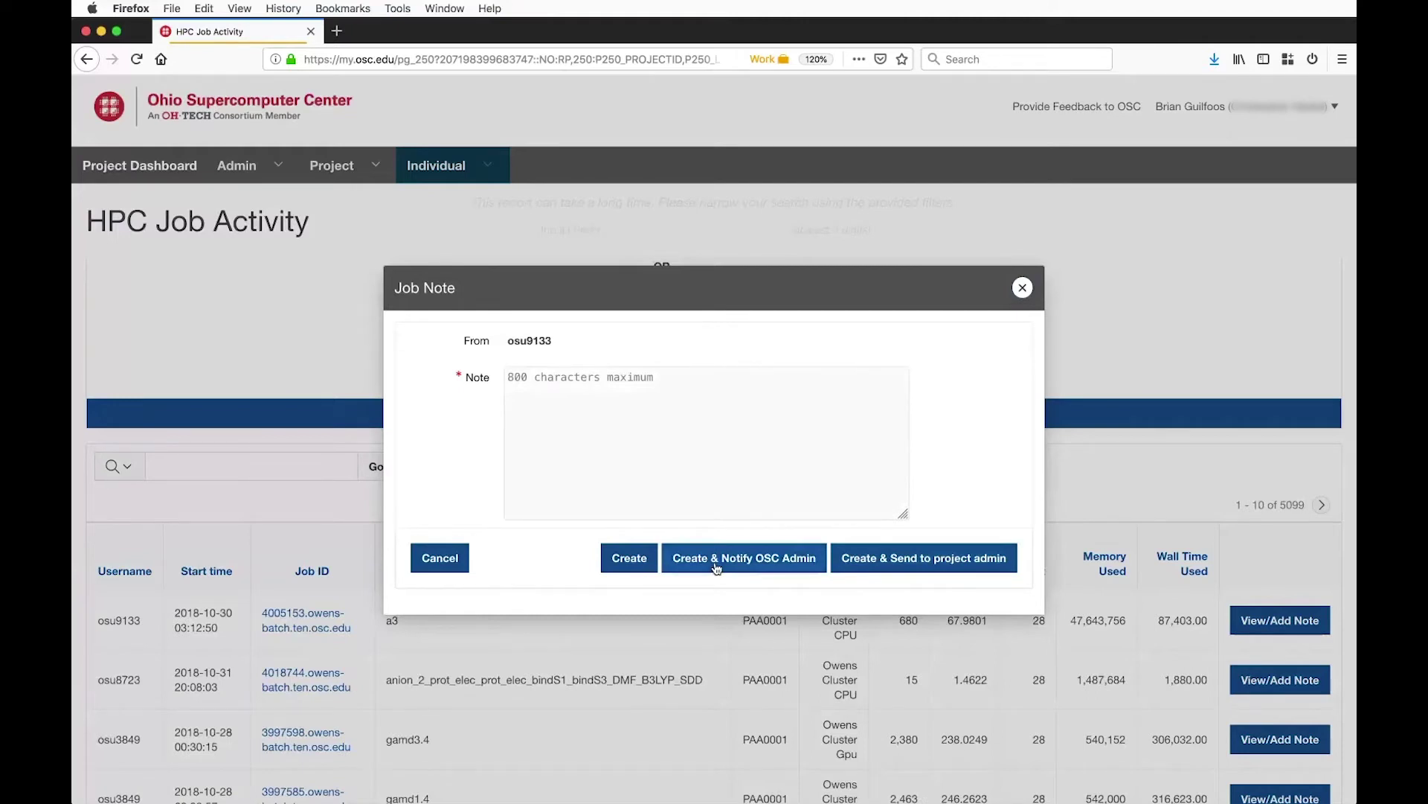
pyautogui.click(437, 566)
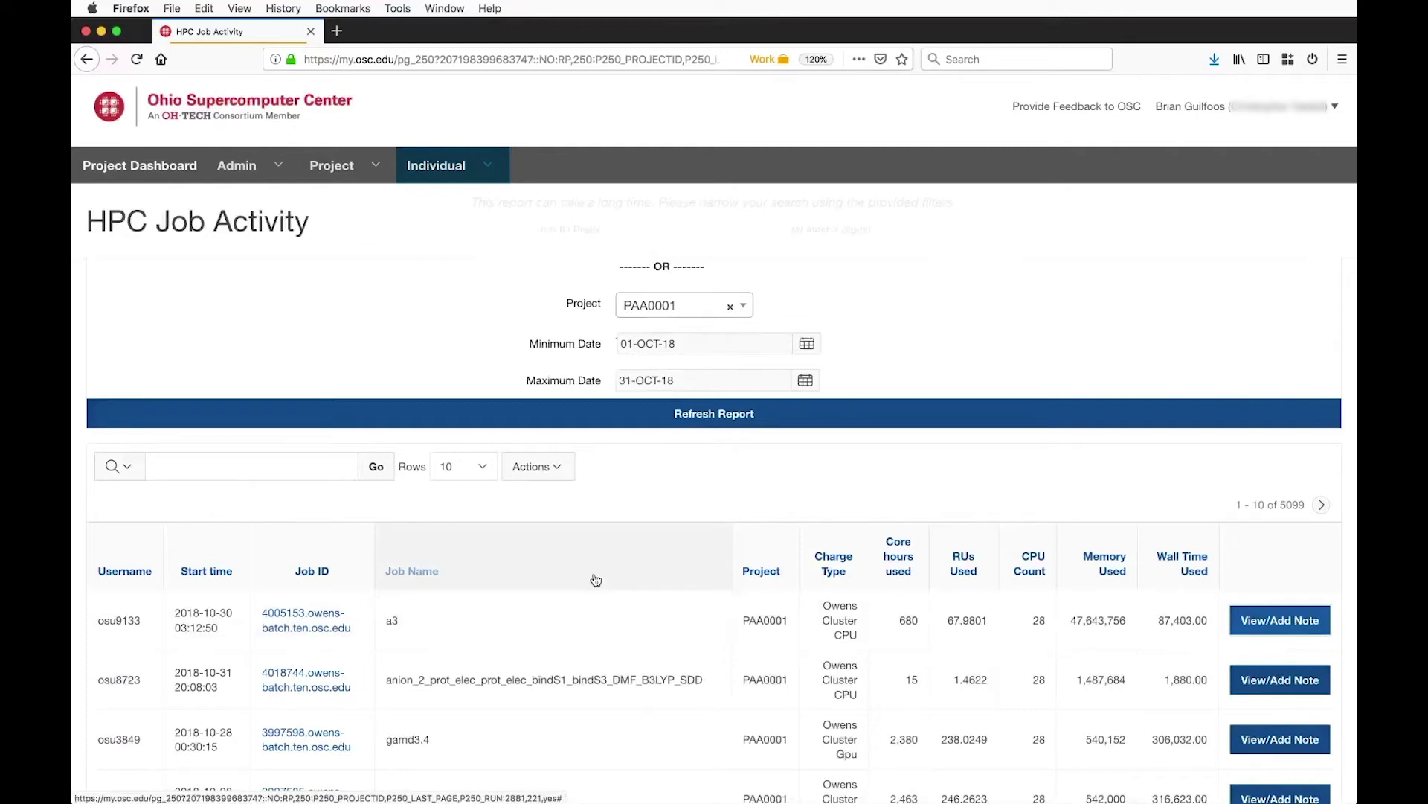
pyautogui.scroll(-10, 596, 580)
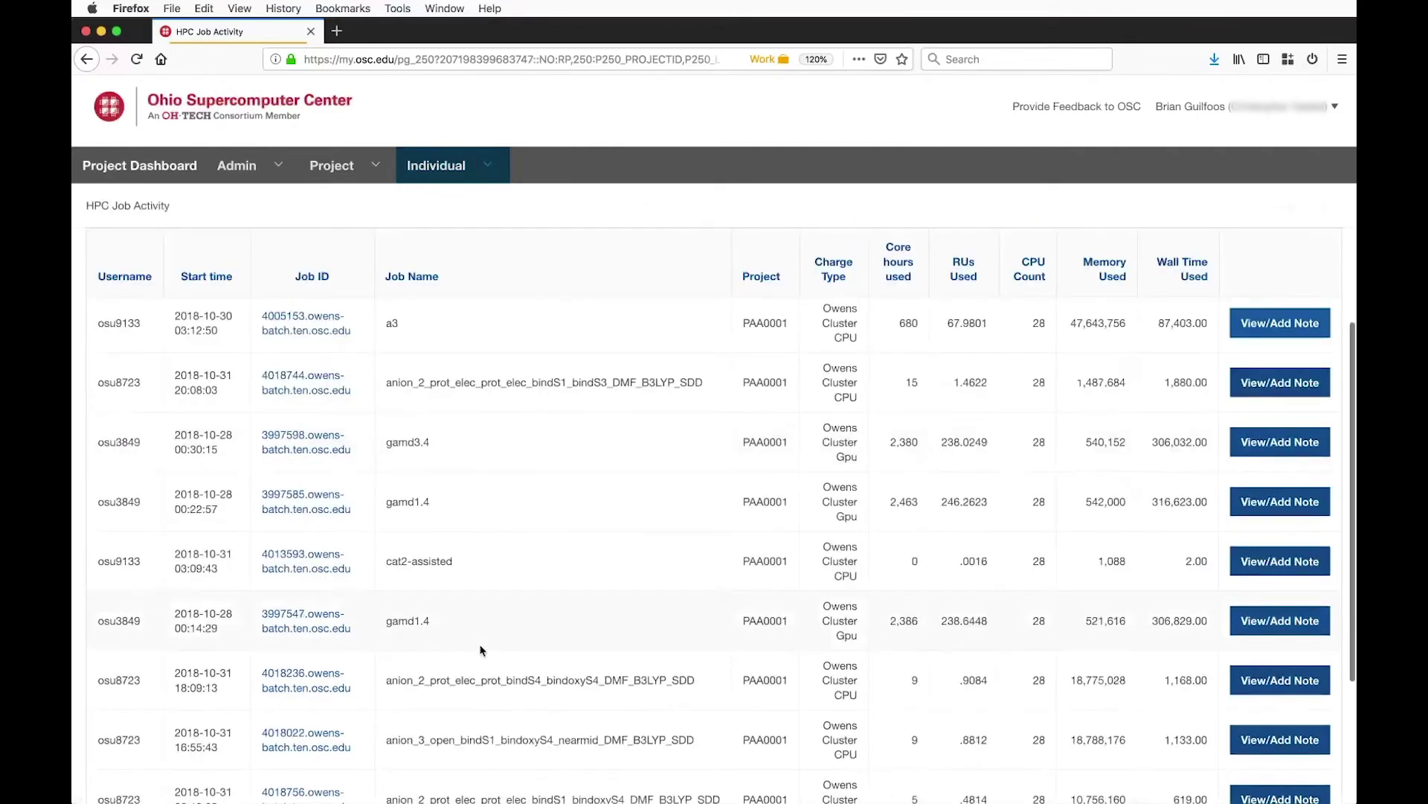
pyautogui.scroll(-1, 480, 650)
pyautogui.scroll(10, 480, 650)
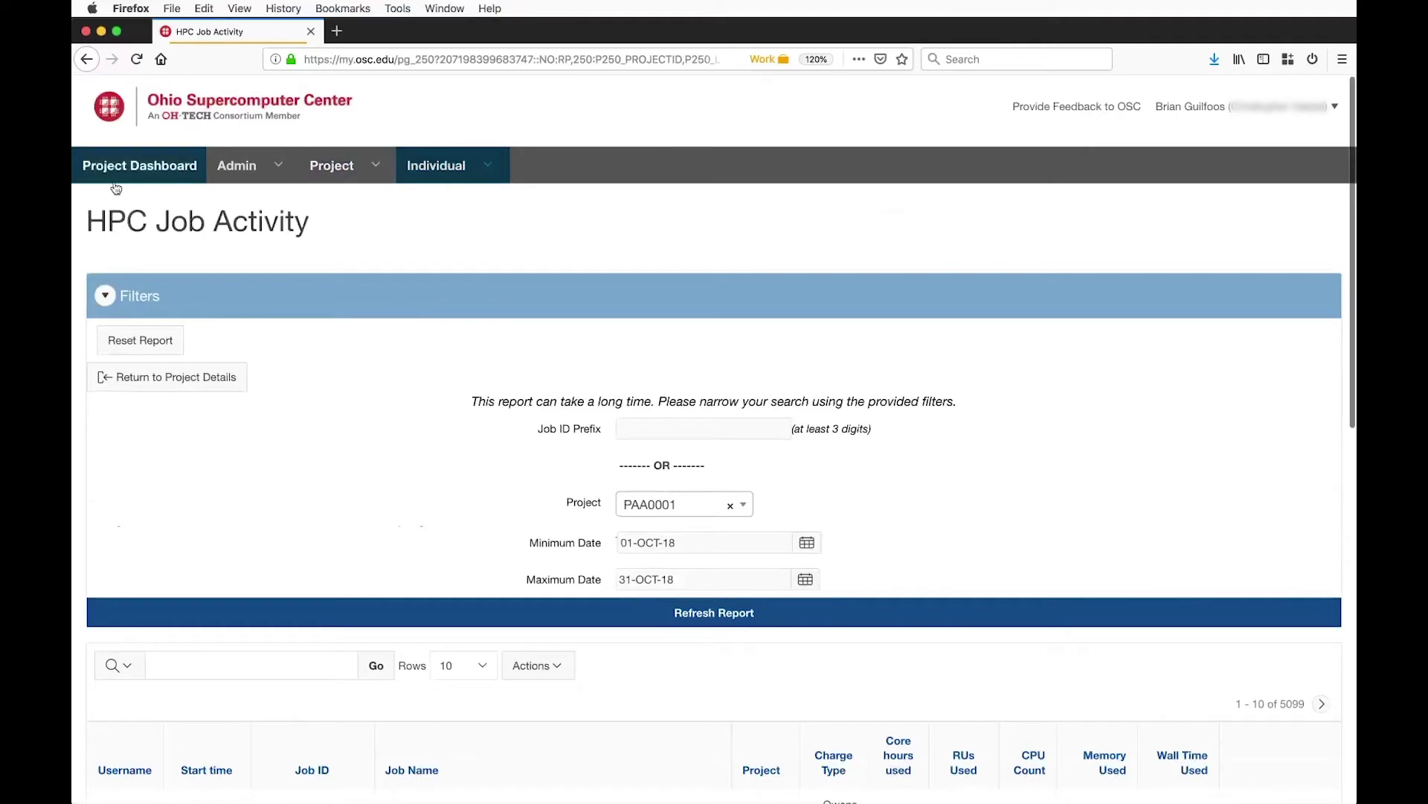
pyautogui.click(132, 377)
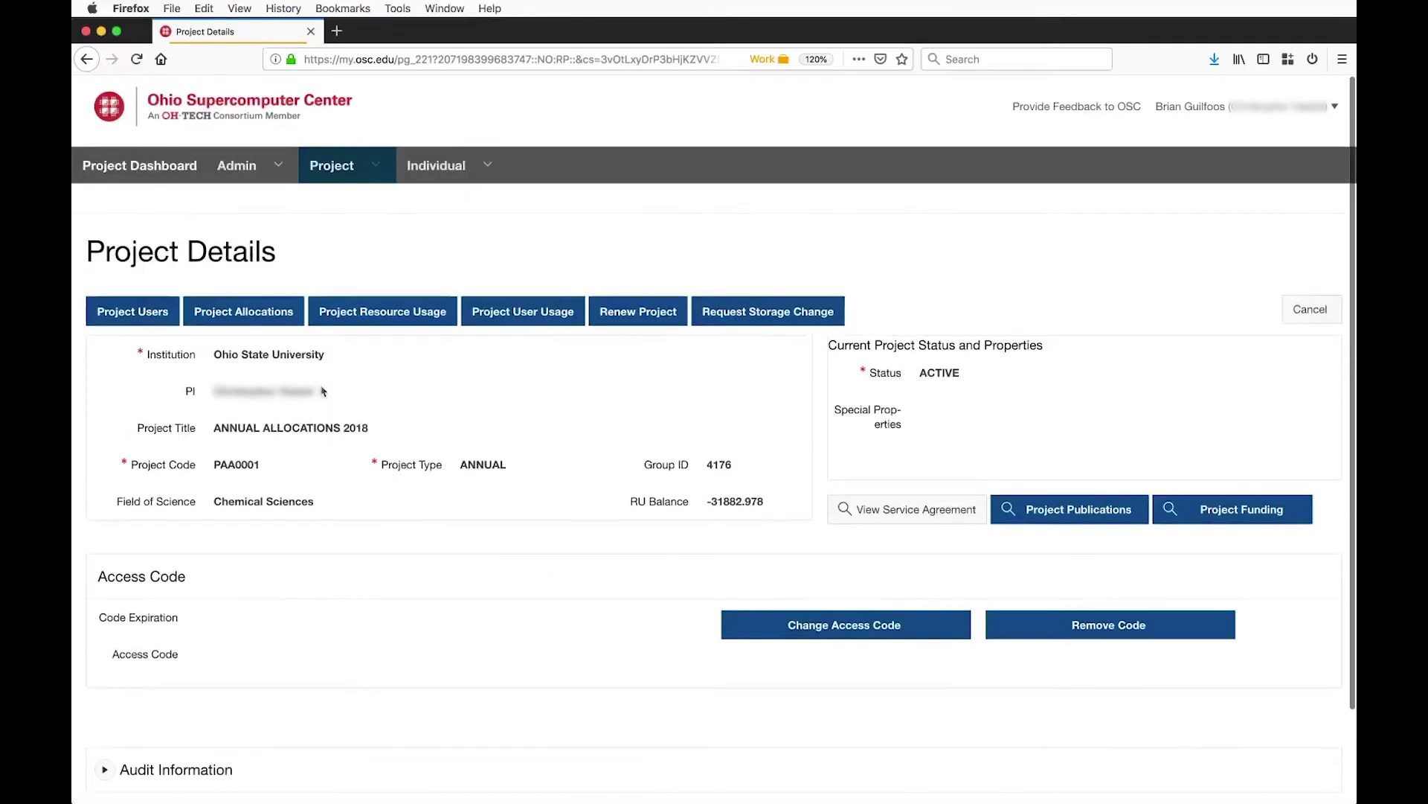
# - Open the New Academic Project form and review the project type options, keeping Academic Project
pyautogui.click(377, 166)
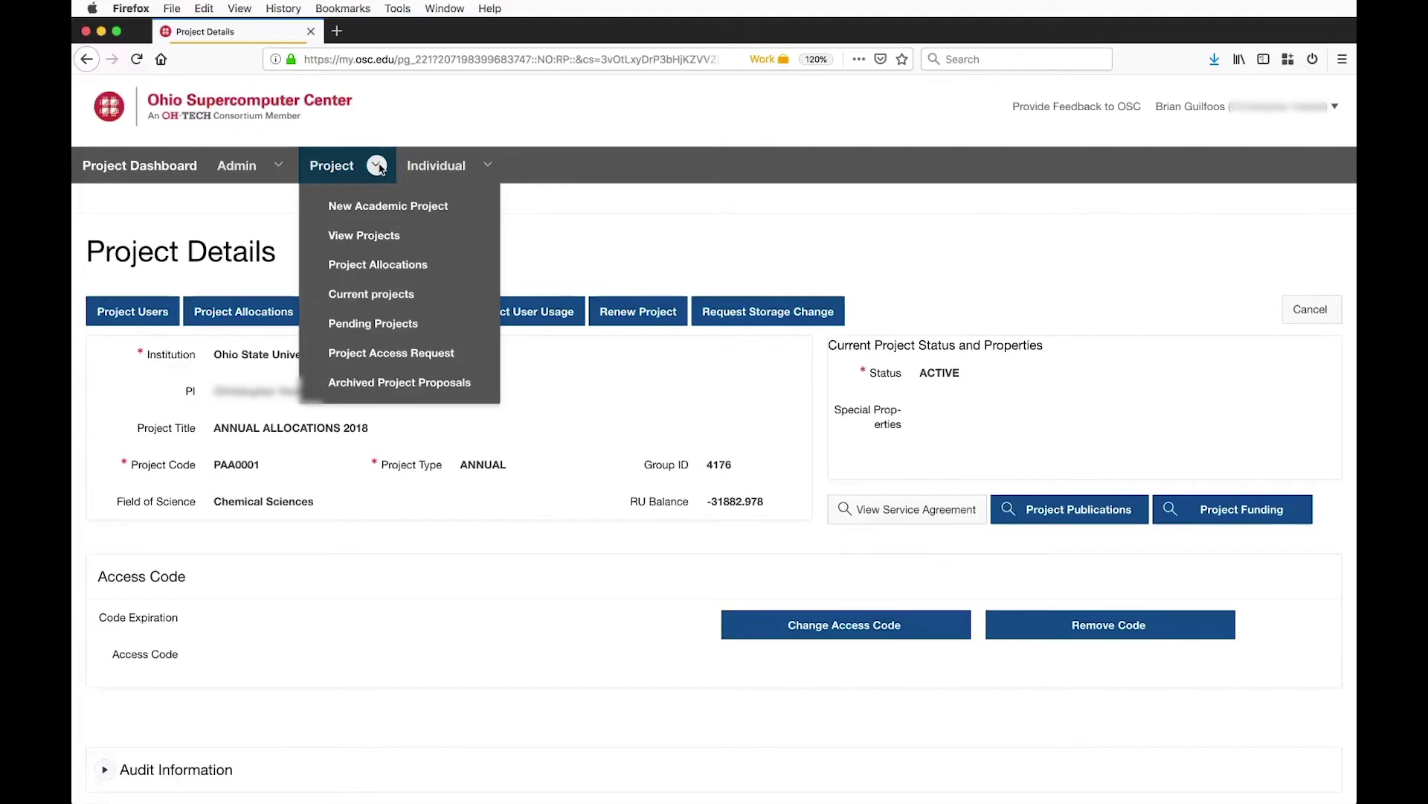
pyautogui.click(382, 208)
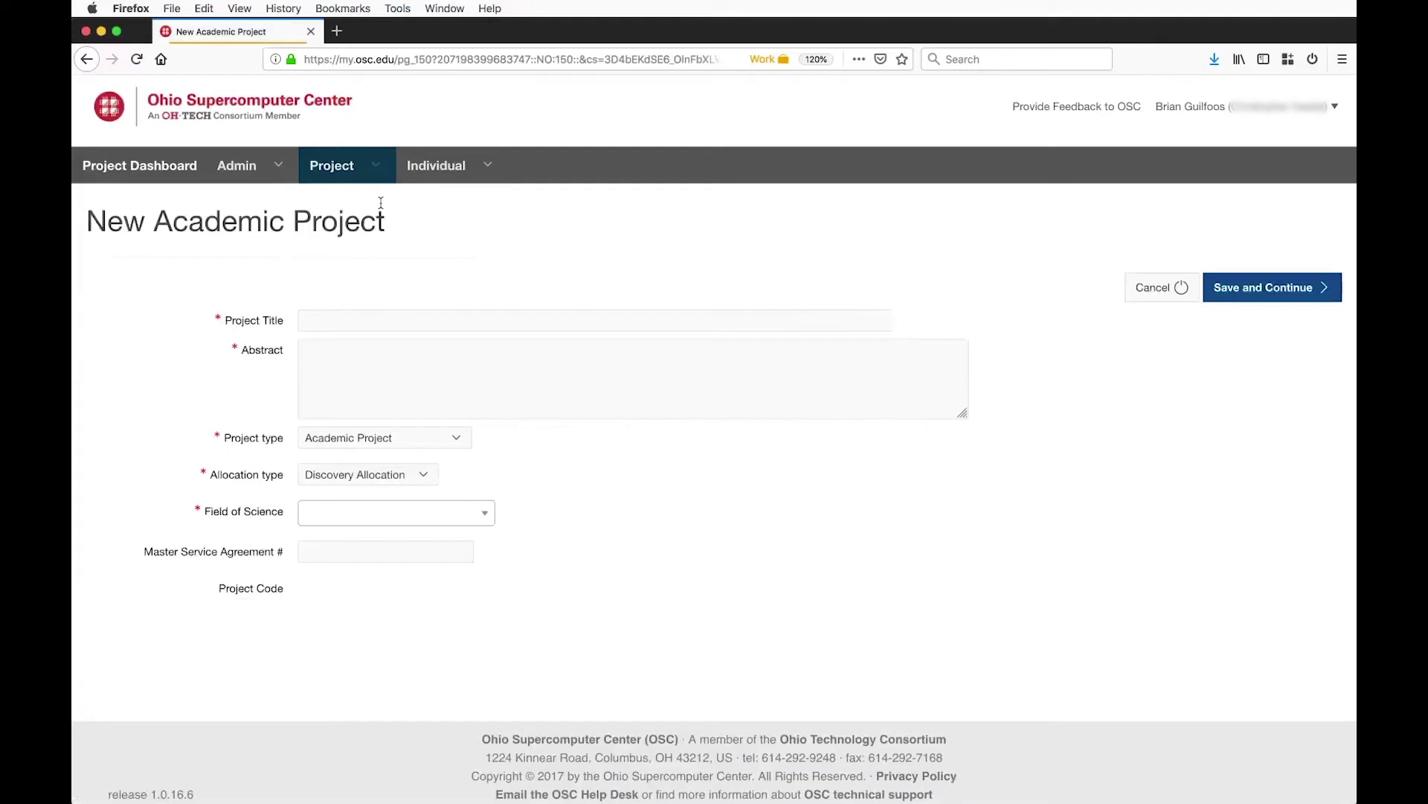
pyautogui.click(370, 319)
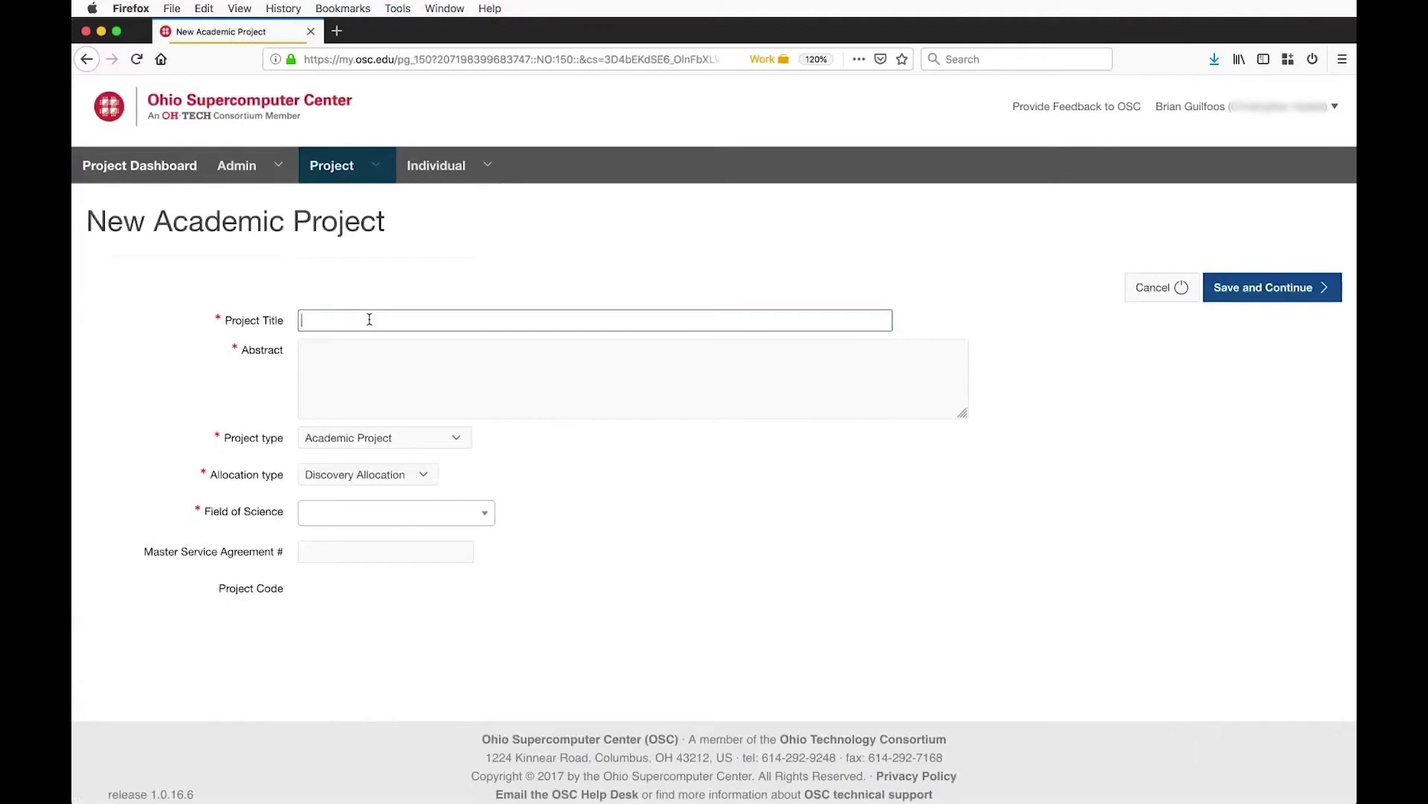
pyautogui.click(462, 443)
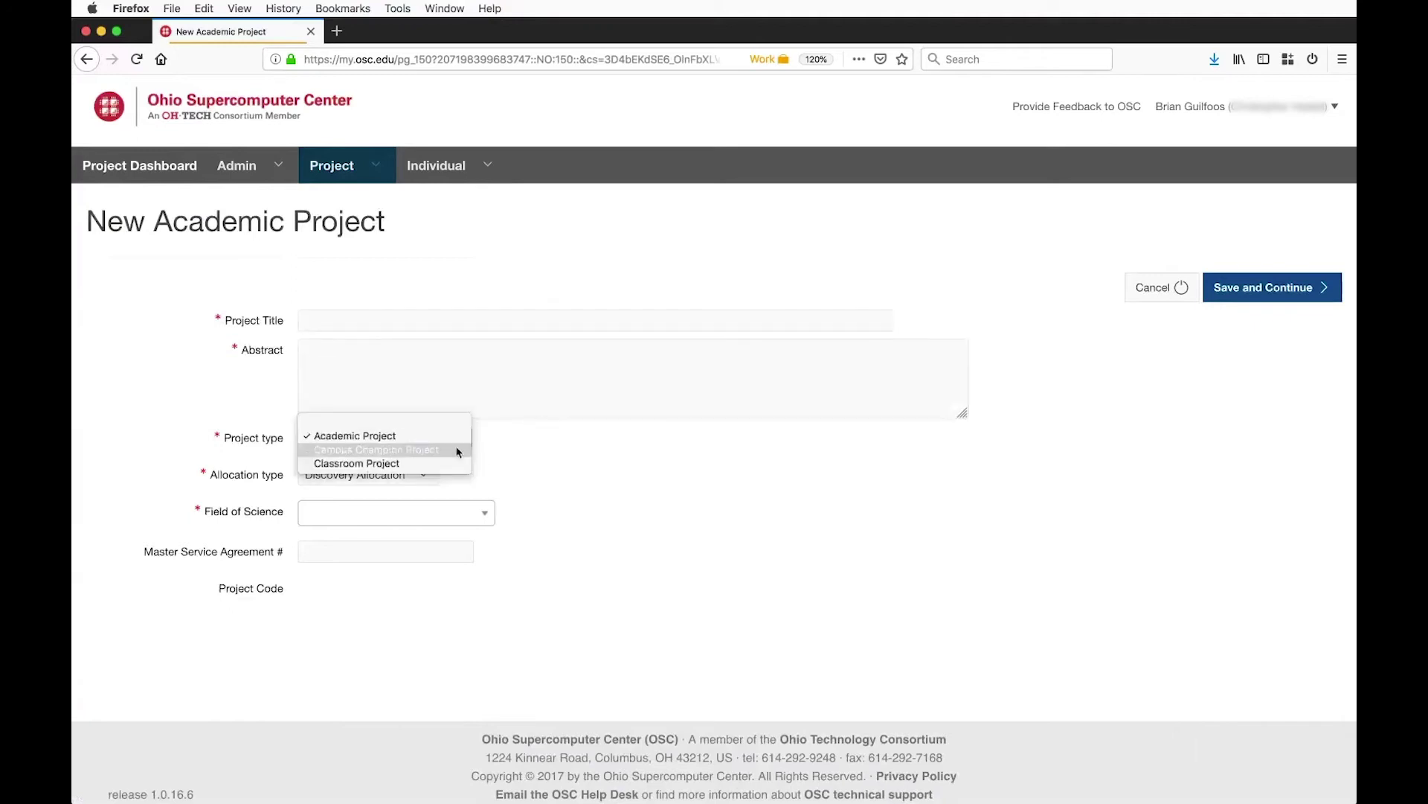
pyautogui.click(457, 437)
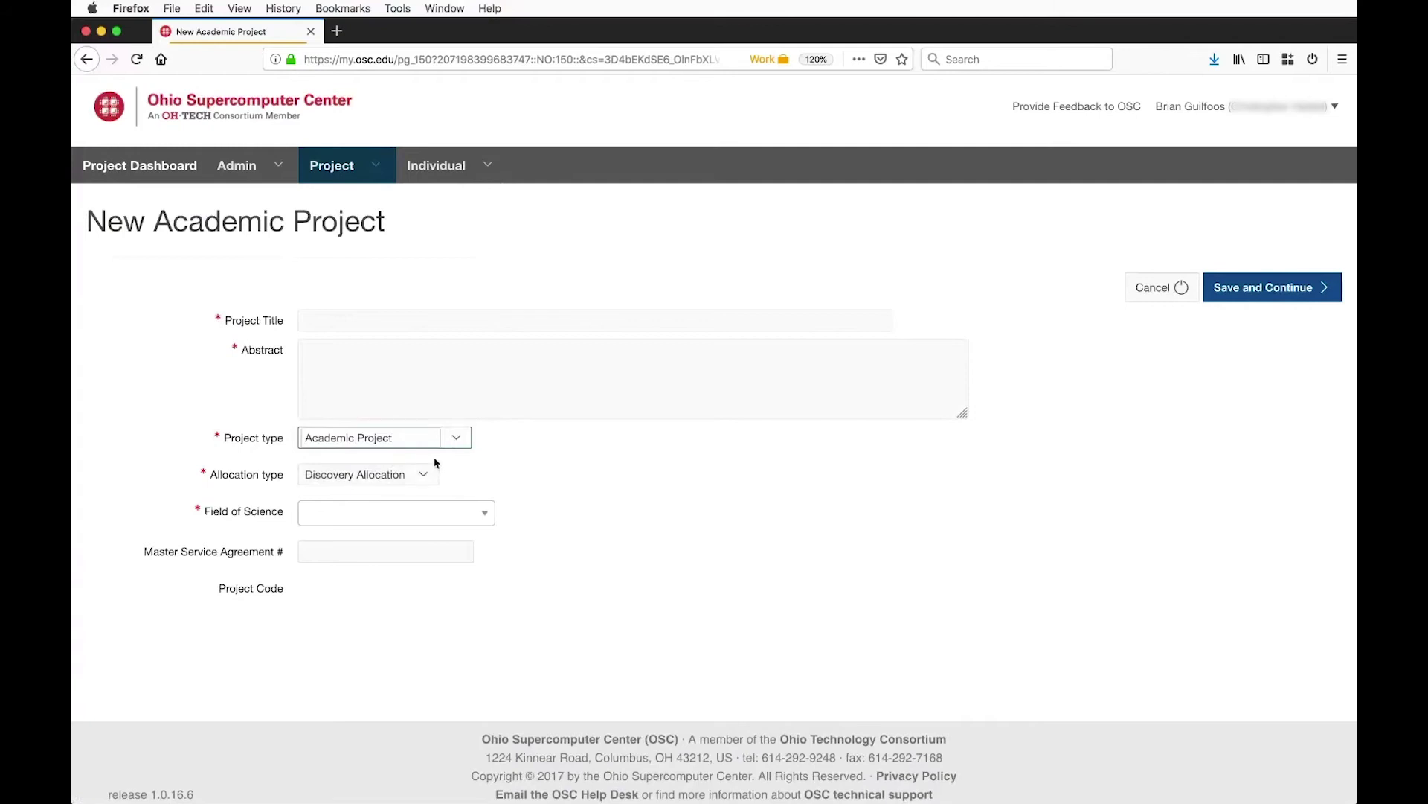
pyautogui.click(437, 443)
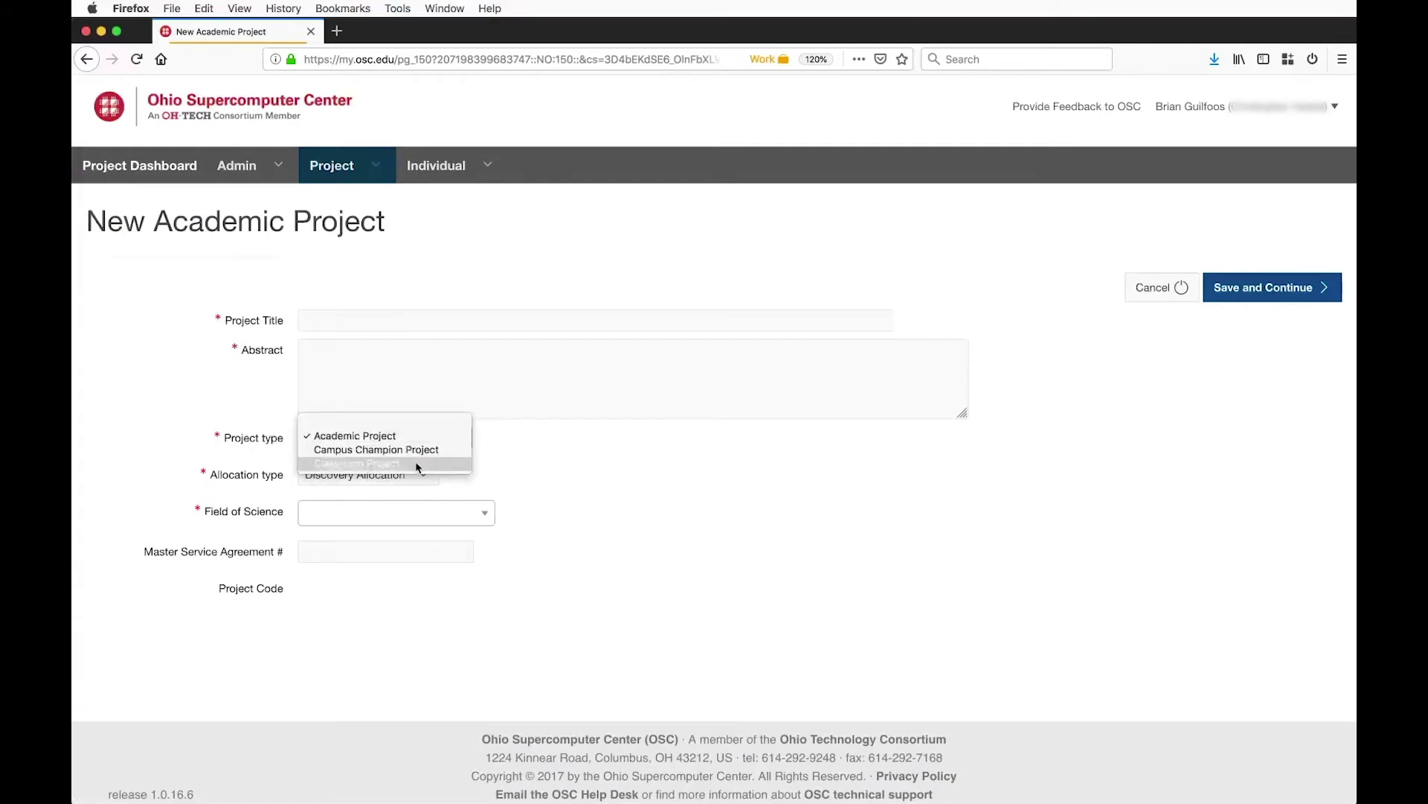
pyautogui.click(612, 480)
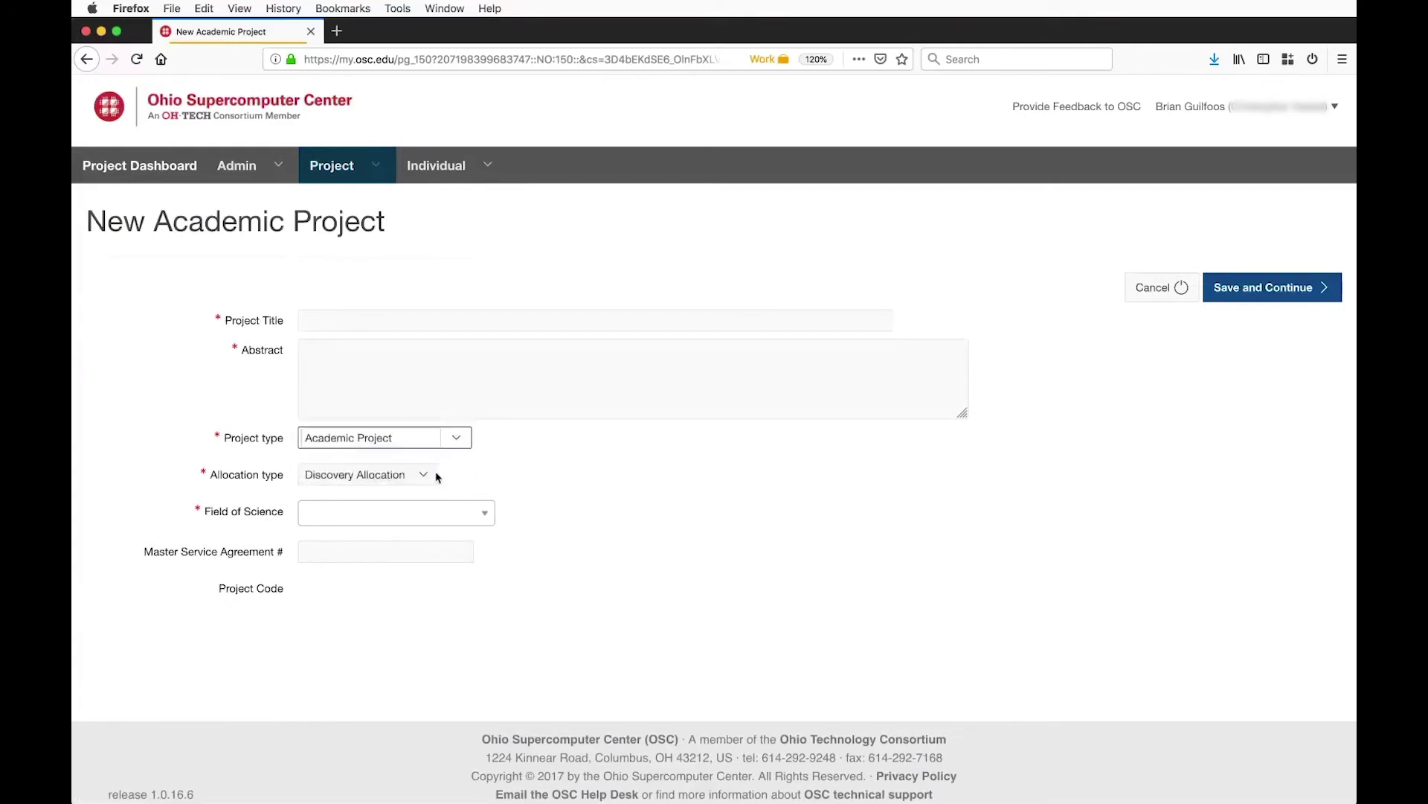
# - Review the allocation type and field of science options of the new project form, keeping Discovery Allocation and leaving the field of science empty
pyautogui.click(432, 478)
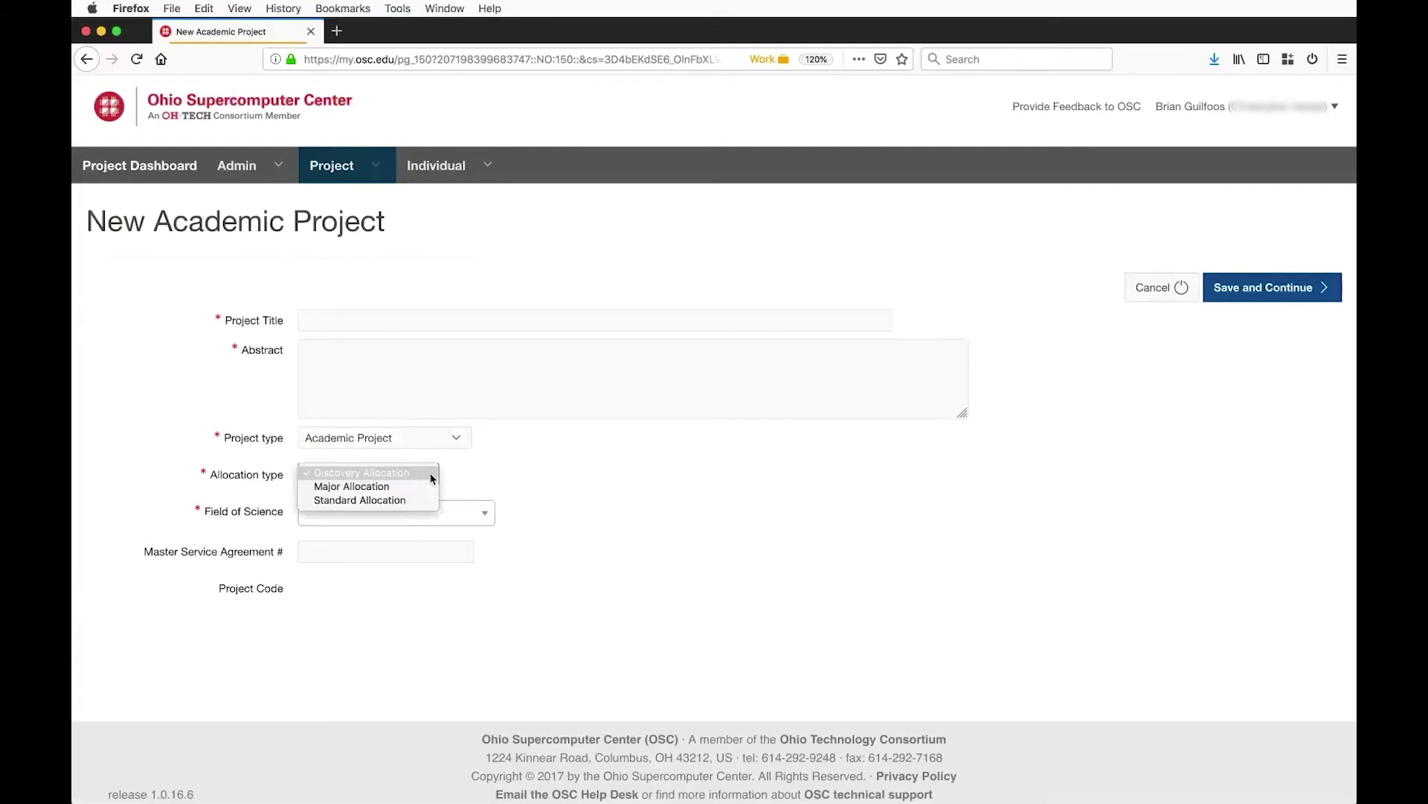
pyautogui.click(491, 523)
pyautogui.click(491, 522)
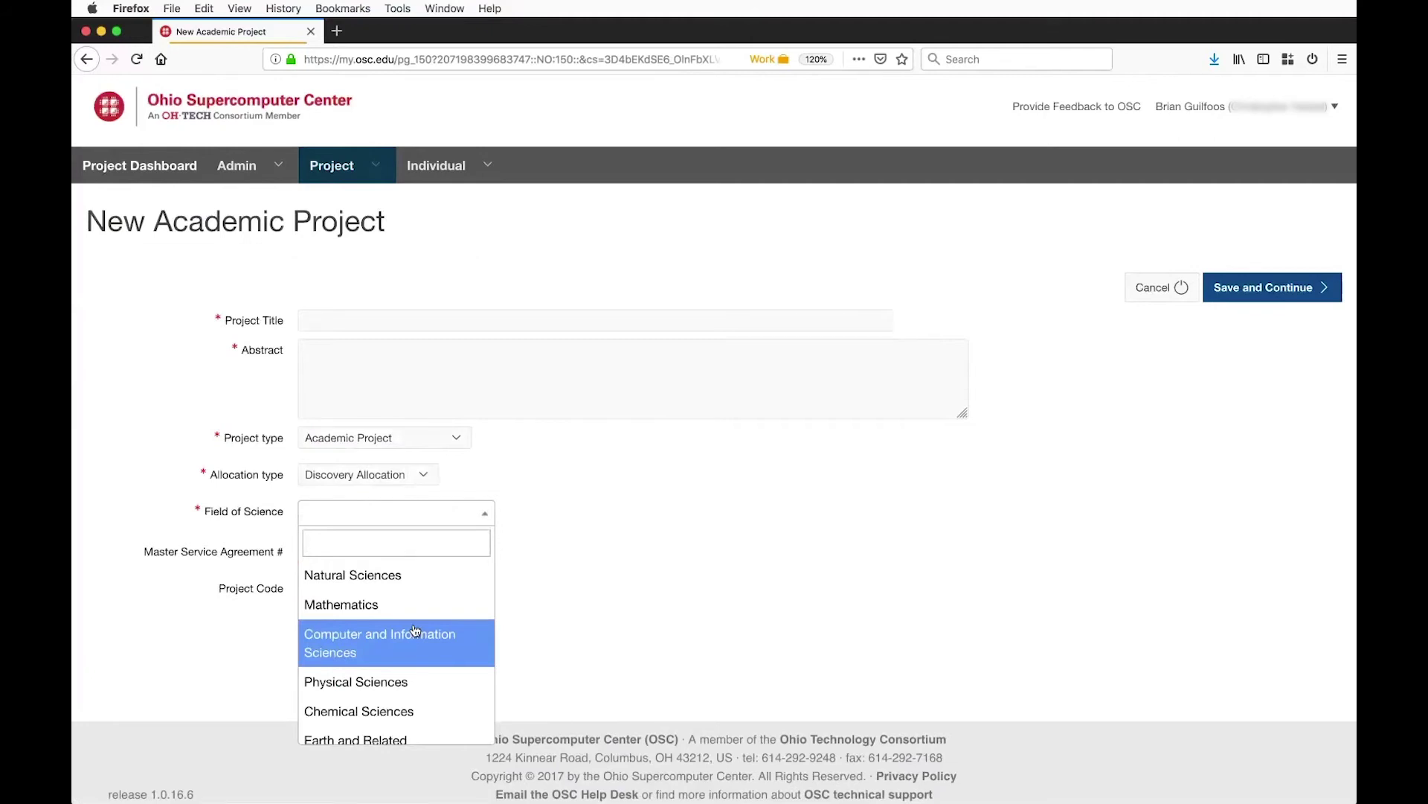
pyautogui.scroll(-3, 414, 630)
pyautogui.click(638, 587)
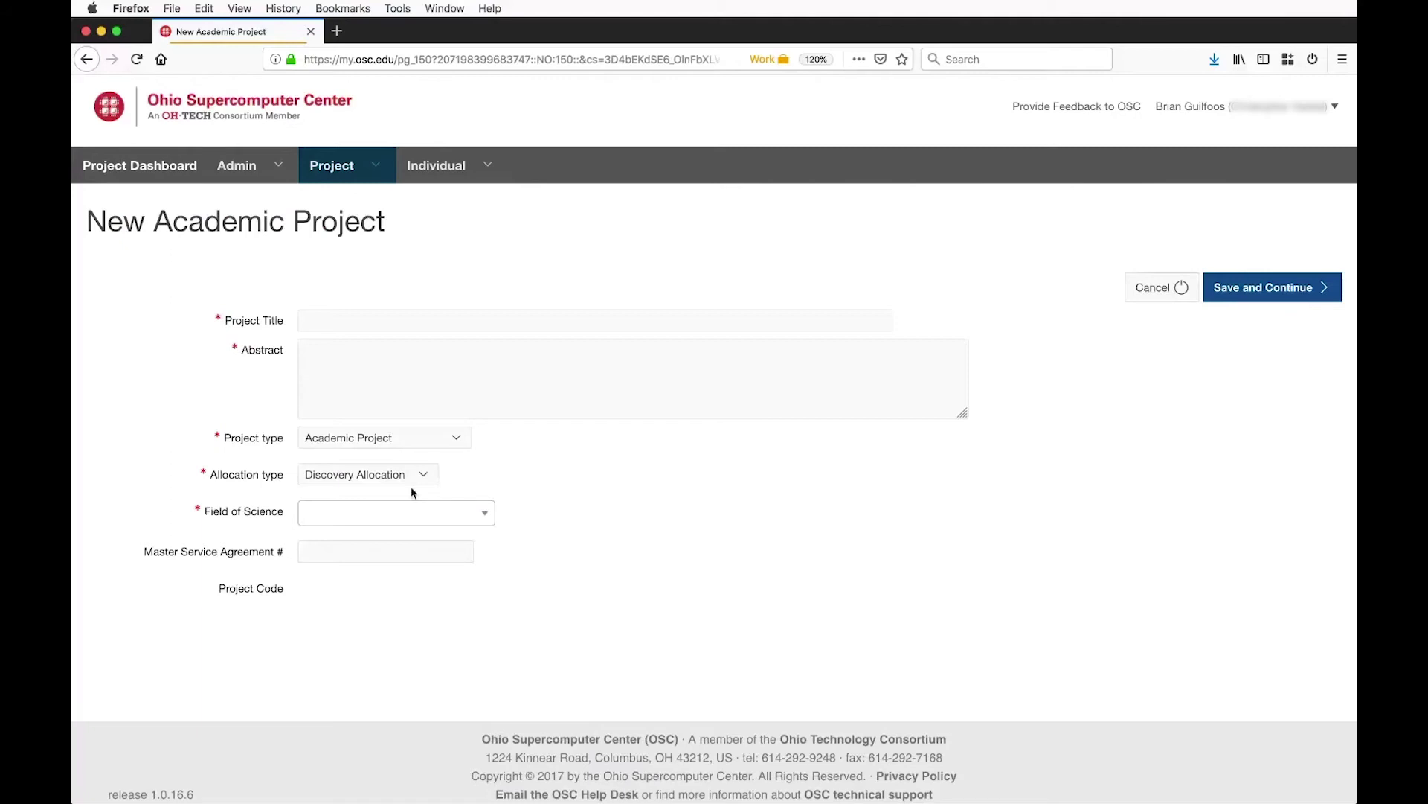
pyautogui.click(421, 485)
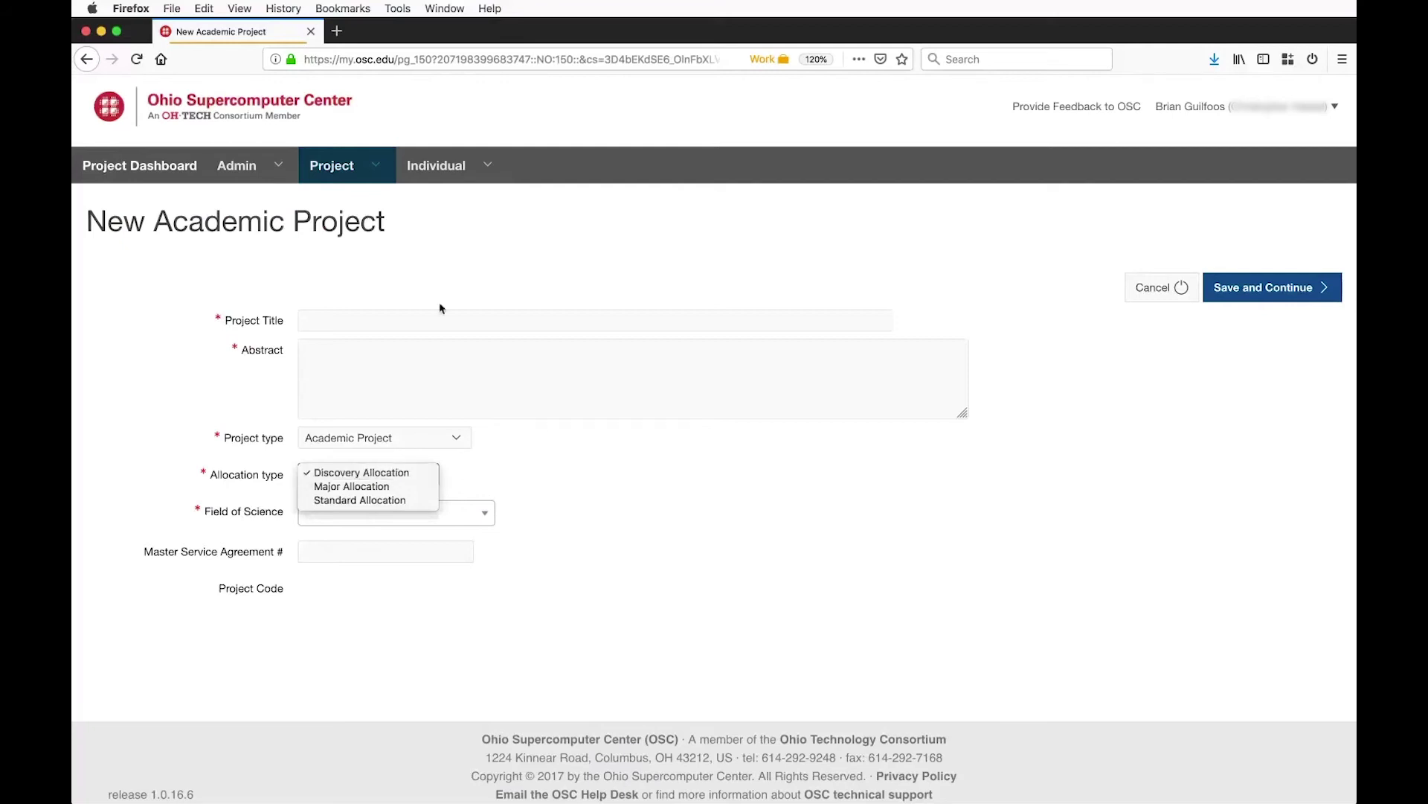
pyautogui.click(416, 282)
# - Leave the new project form without saving, and look through the View Projects list
pyautogui.click(384, 172)
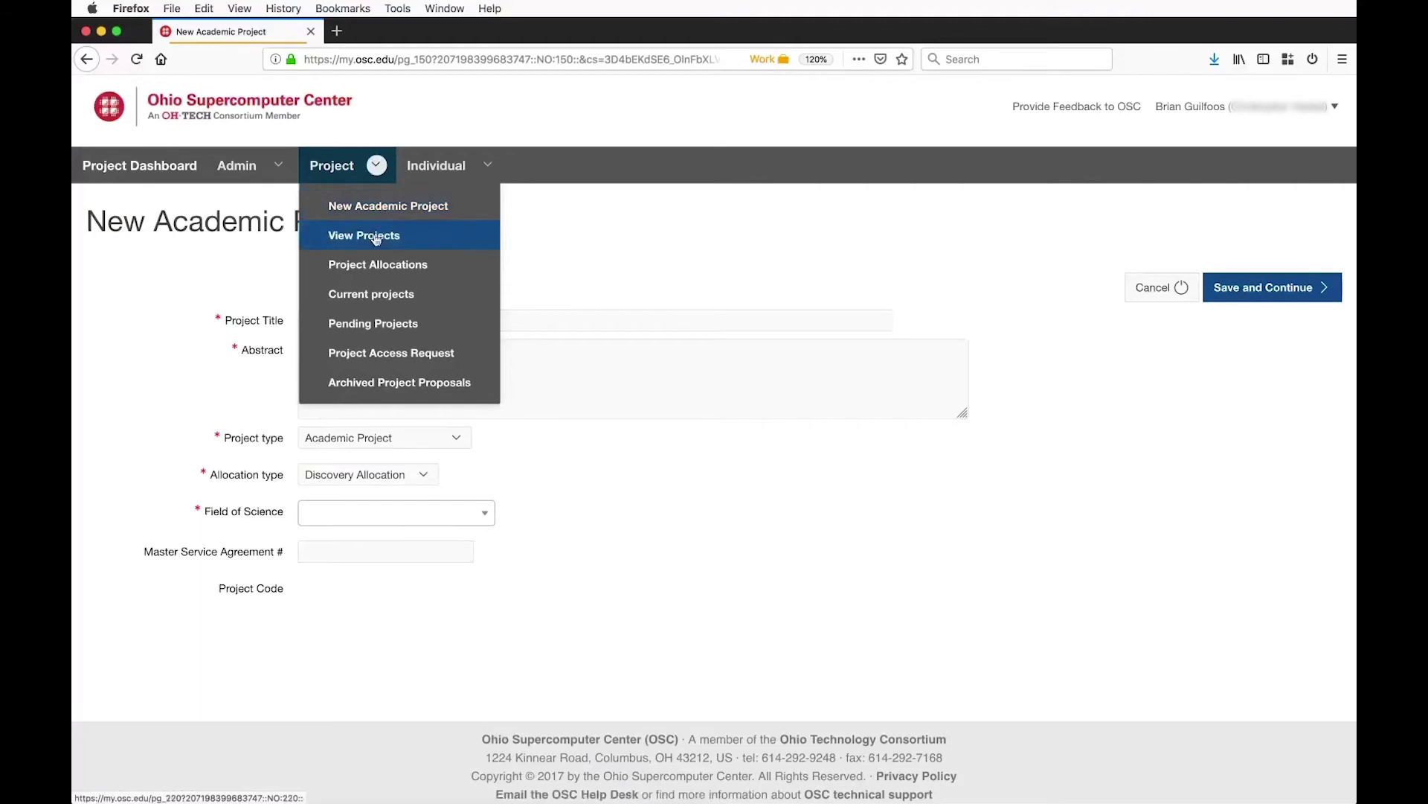
pyautogui.click(377, 236)
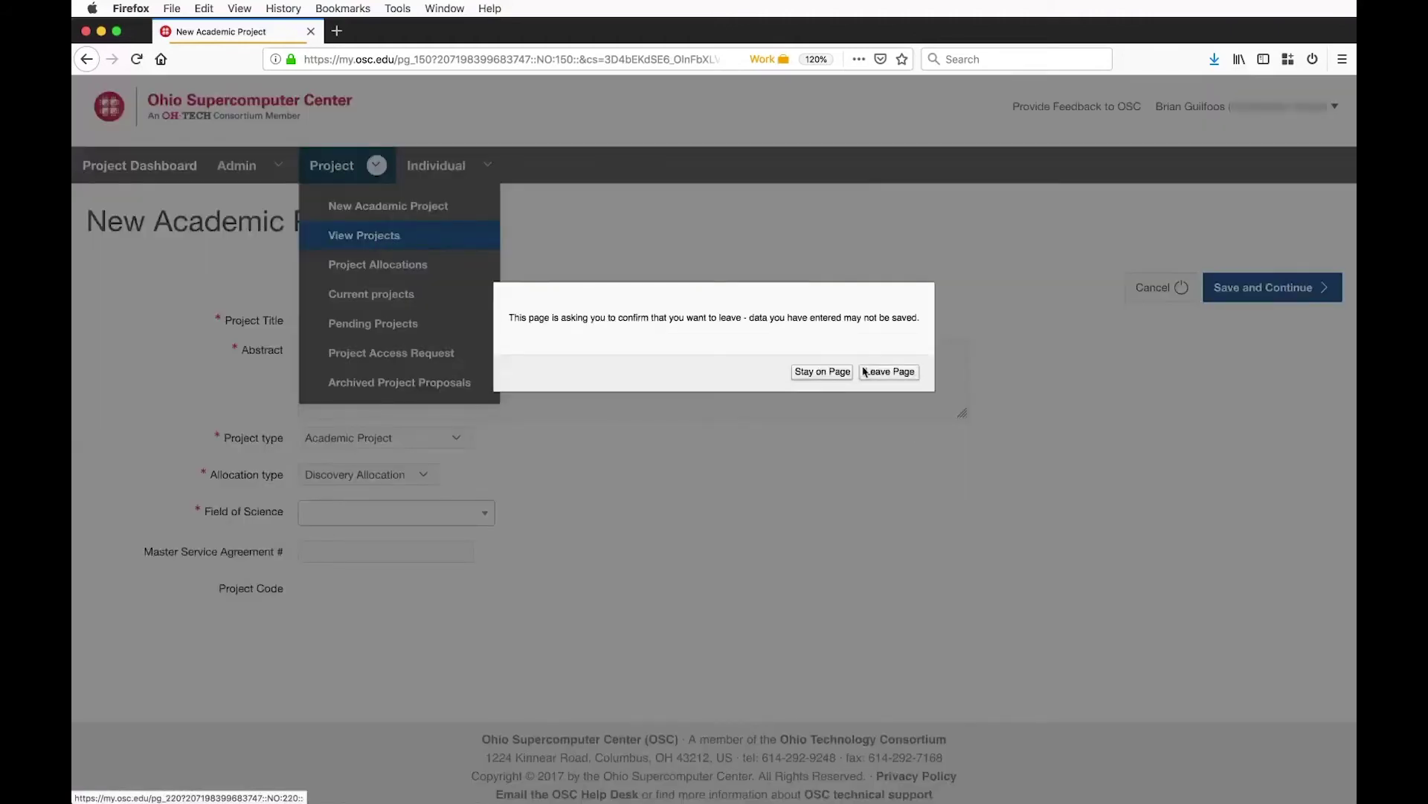
pyautogui.click(889, 372)
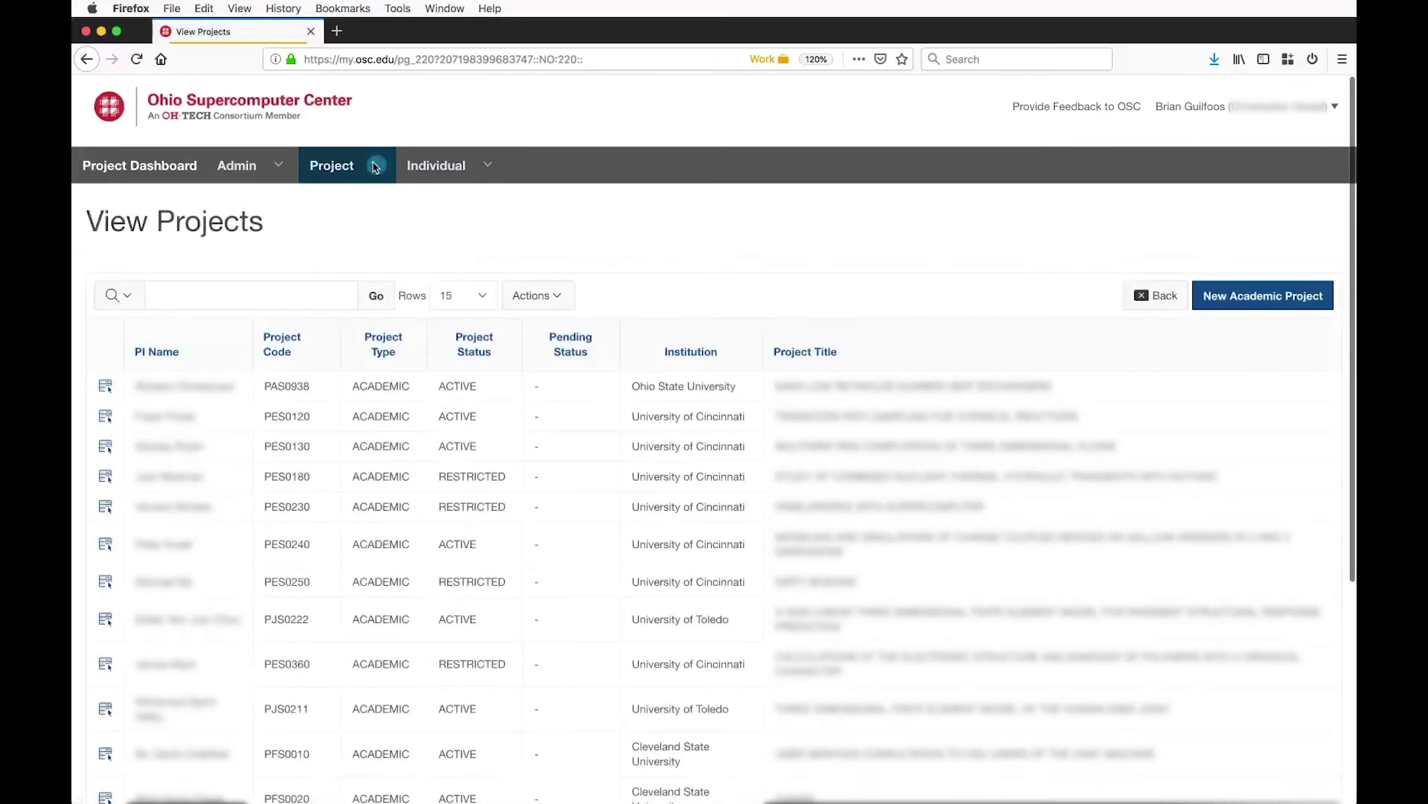
pyautogui.scroll(-5, 430, 469)
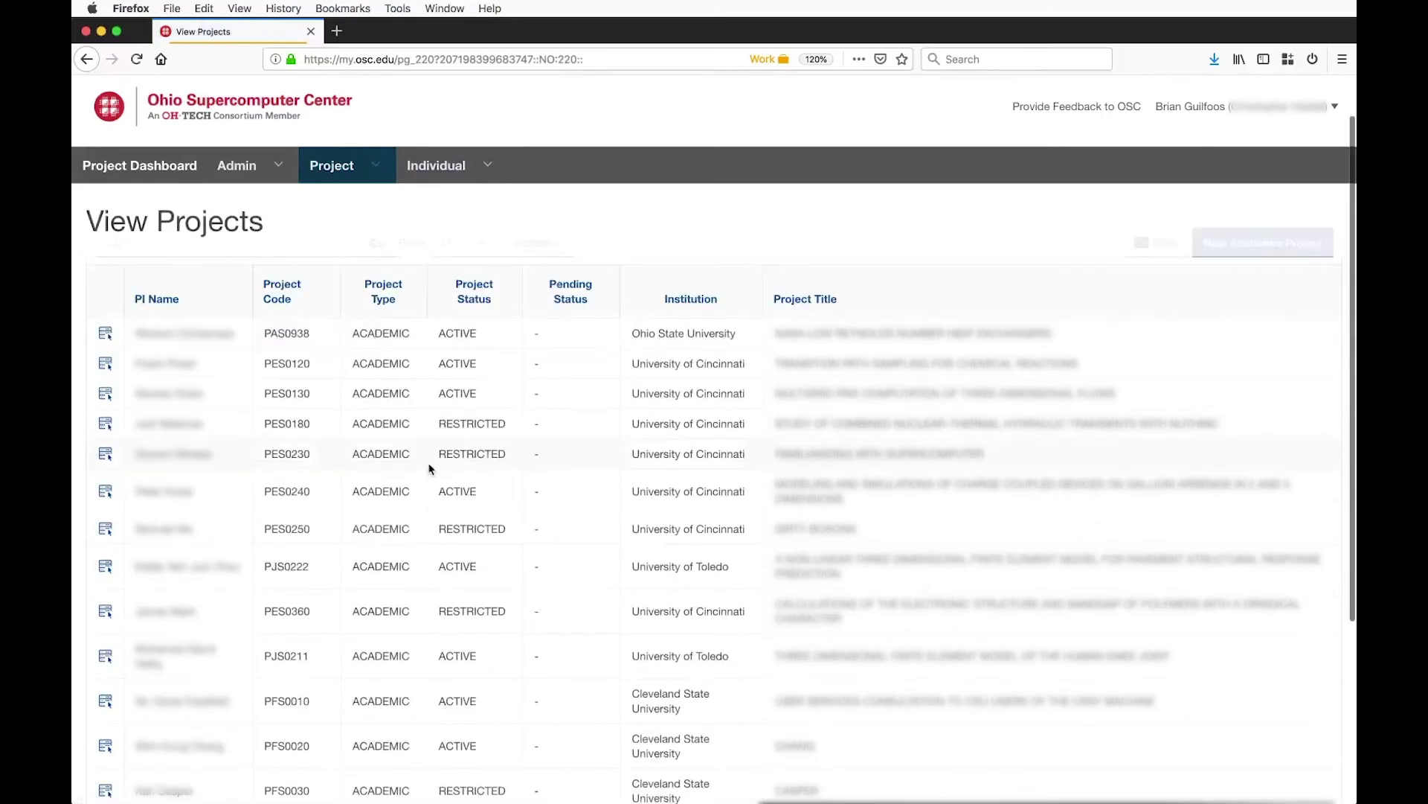
# - Open the Project Access Request form and enter PAS1234 as the project code, leaving the access password field ready for entry
pyautogui.scroll(5, 430, 469)
pyautogui.scroll(-5, 430, 469)
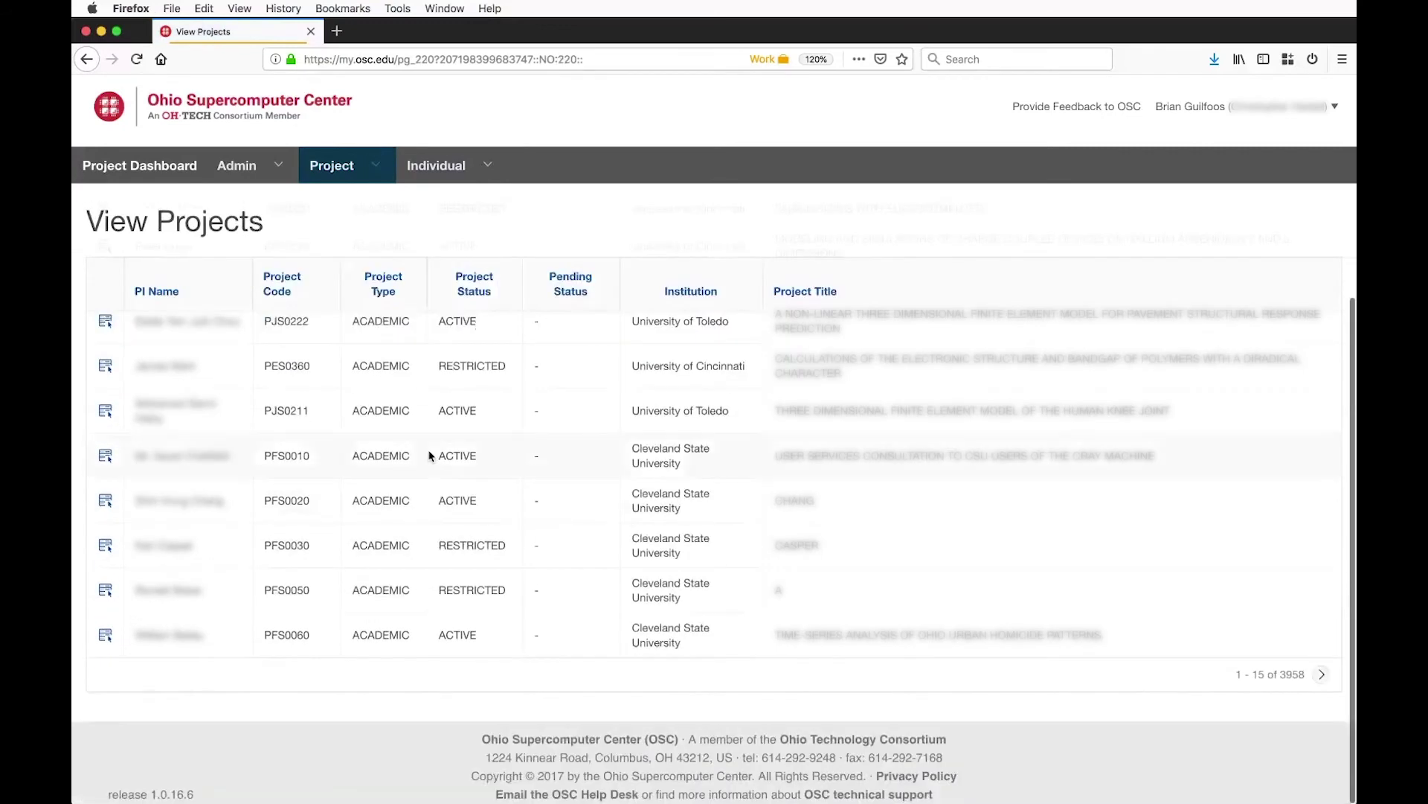
pyautogui.scroll(5, 430, 455)
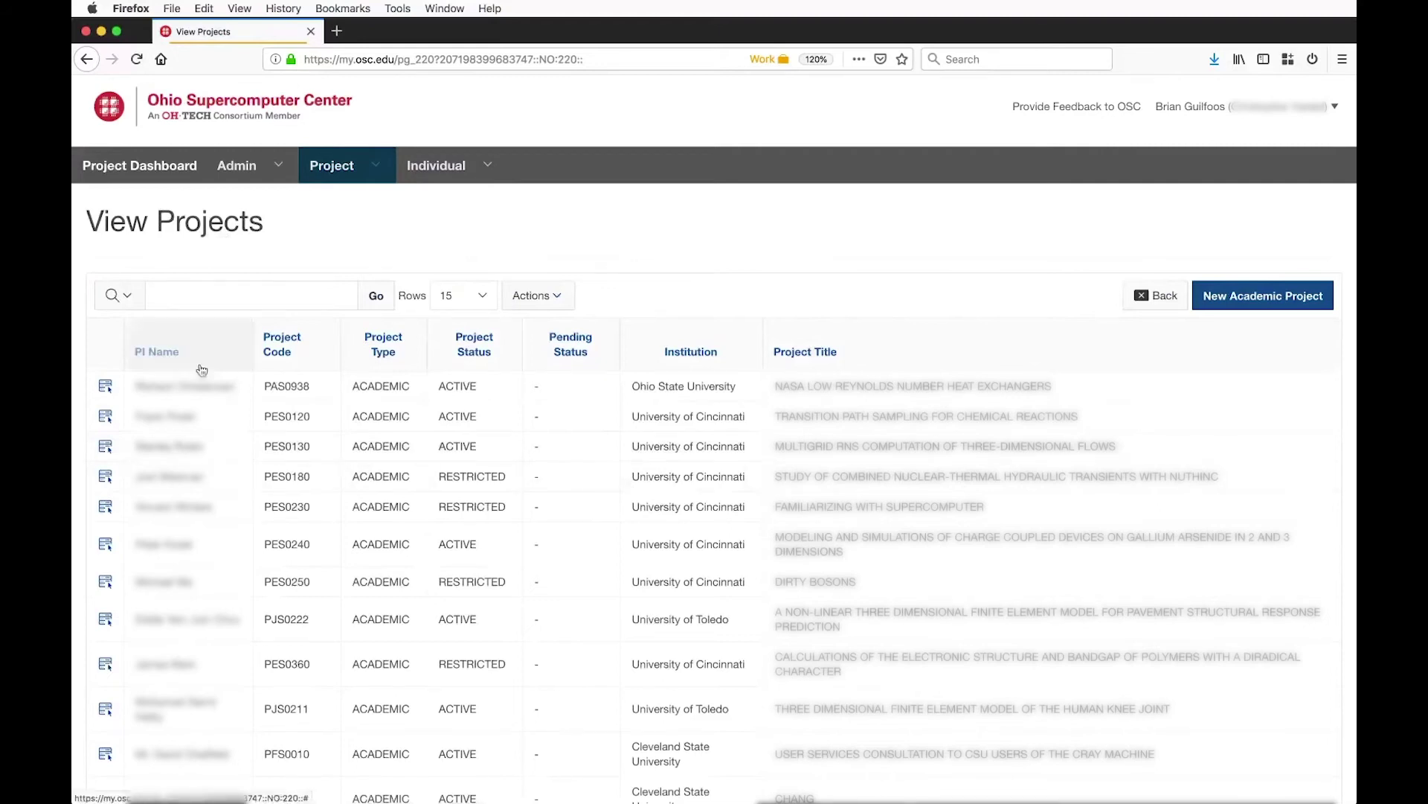
pyautogui.click(378, 166)
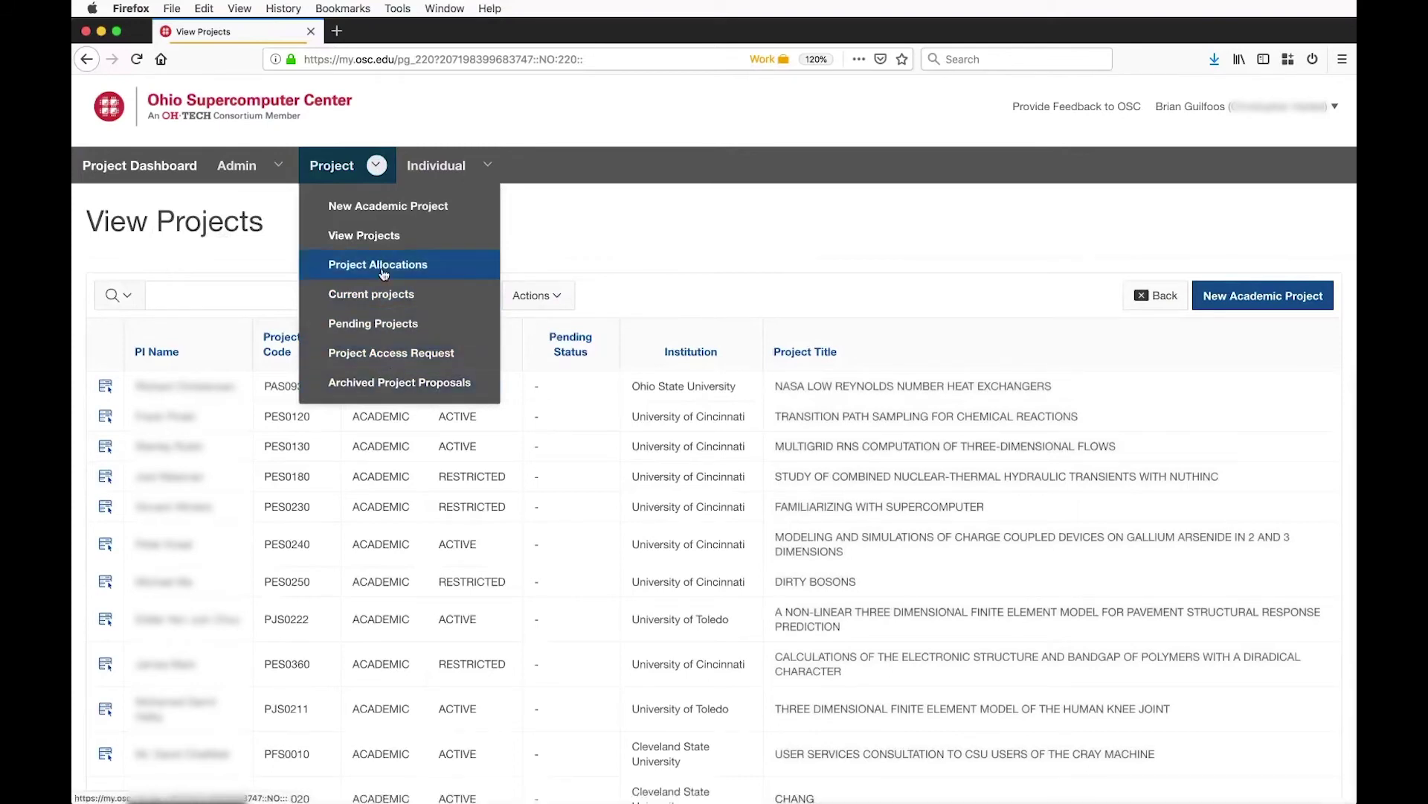
pyautogui.click(383, 363)
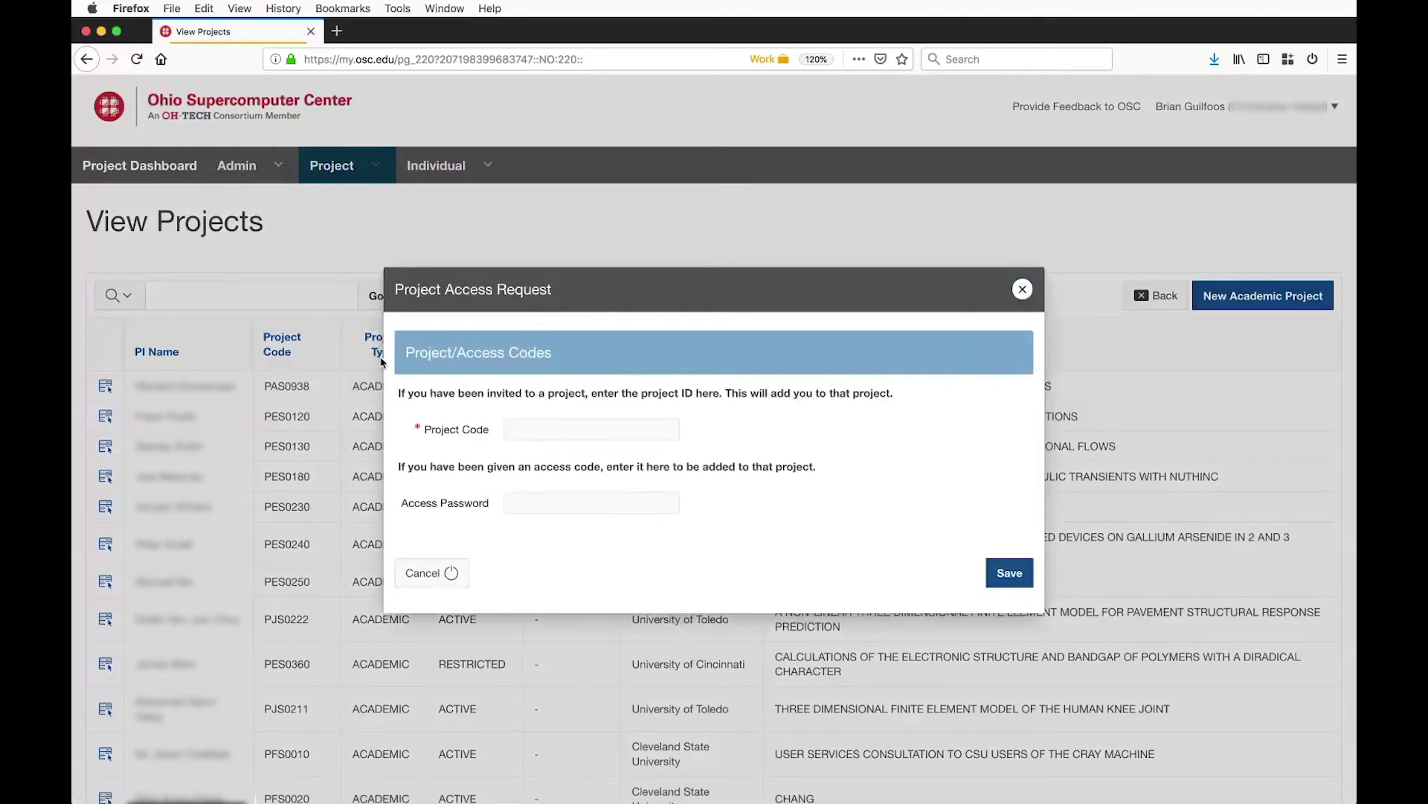
pyautogui.click(598, 428)
pyautogui.write('PAS1')
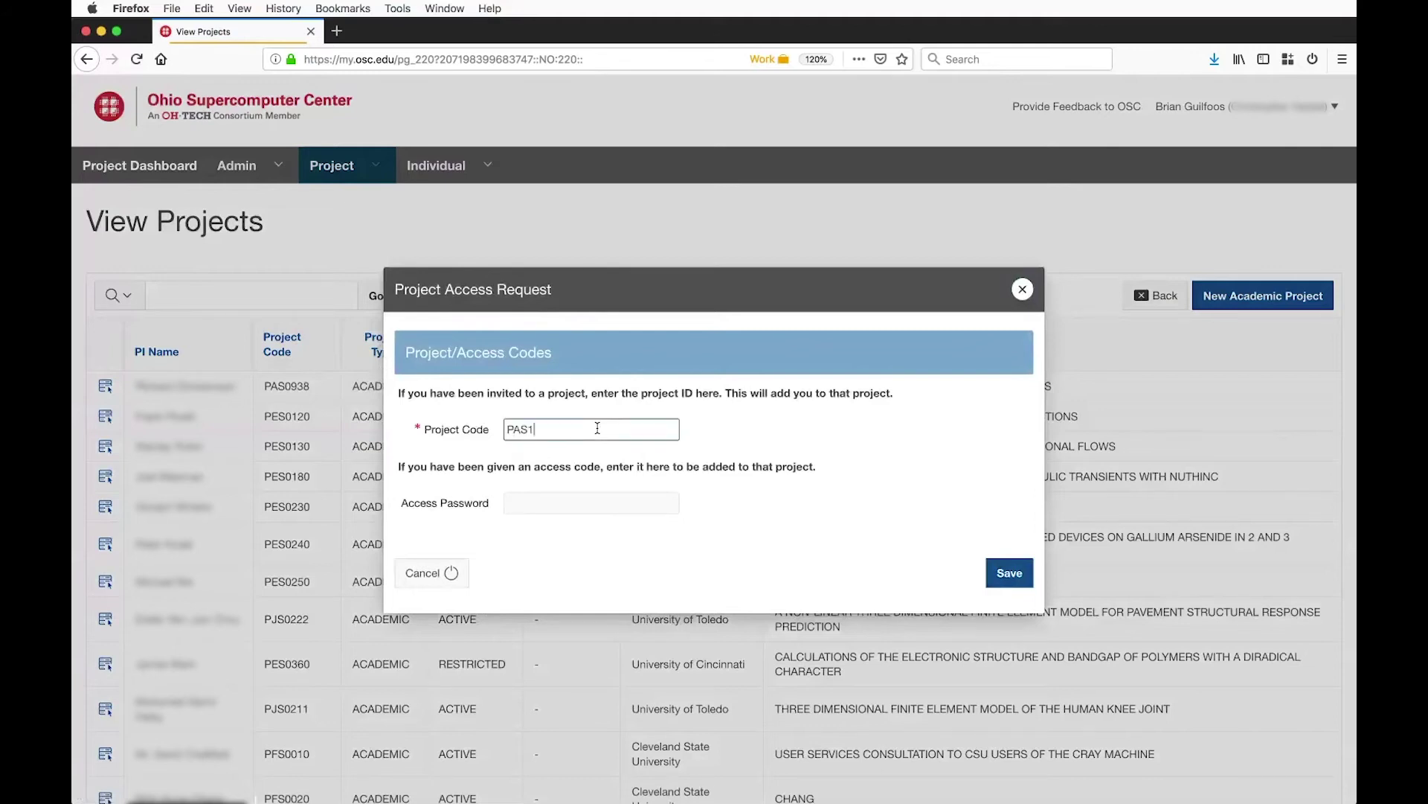
pyautogui.write('234')
pyautogui.click(557, 506)
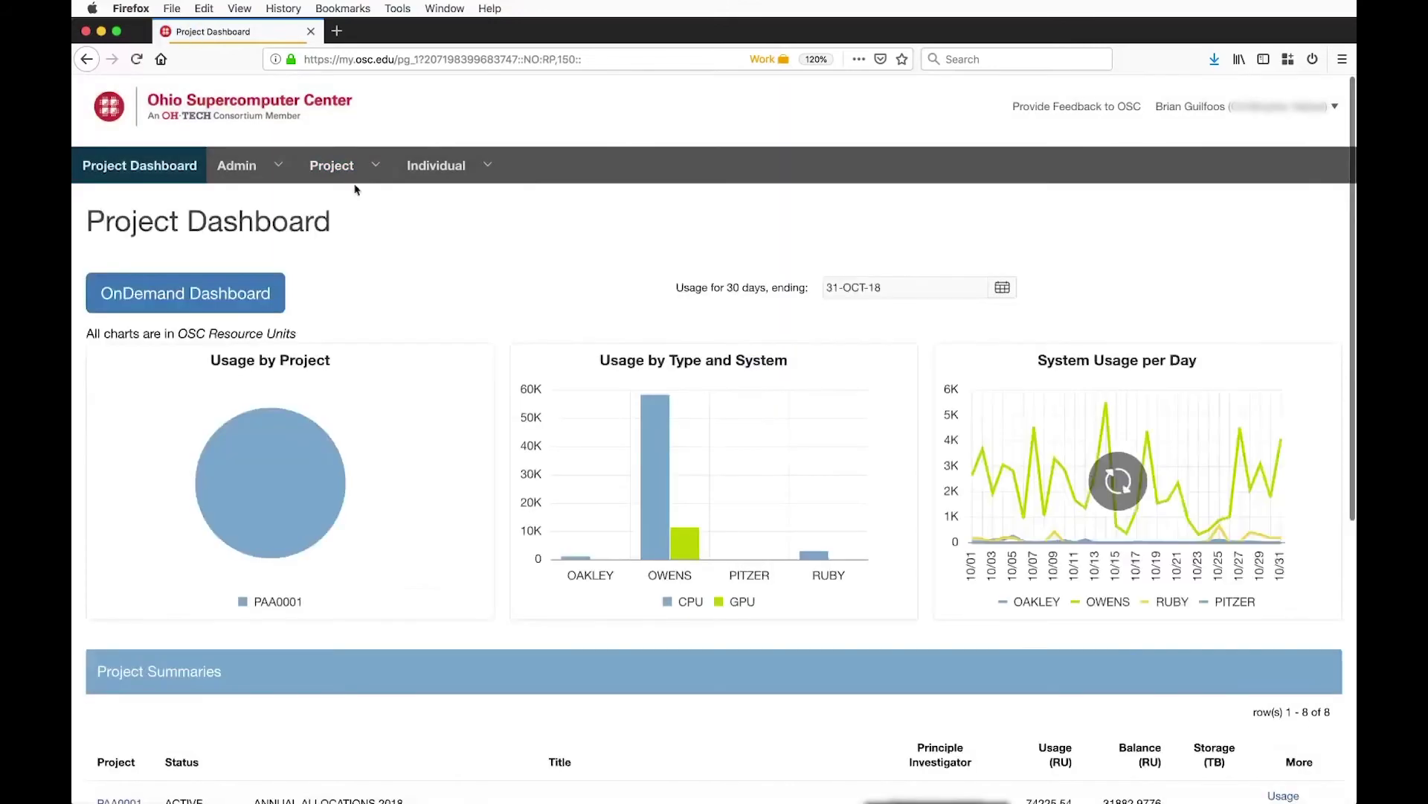
# - Open the individual HPC Job Activity report and run it for project PAA0001
pyautogui.click(375, 167)
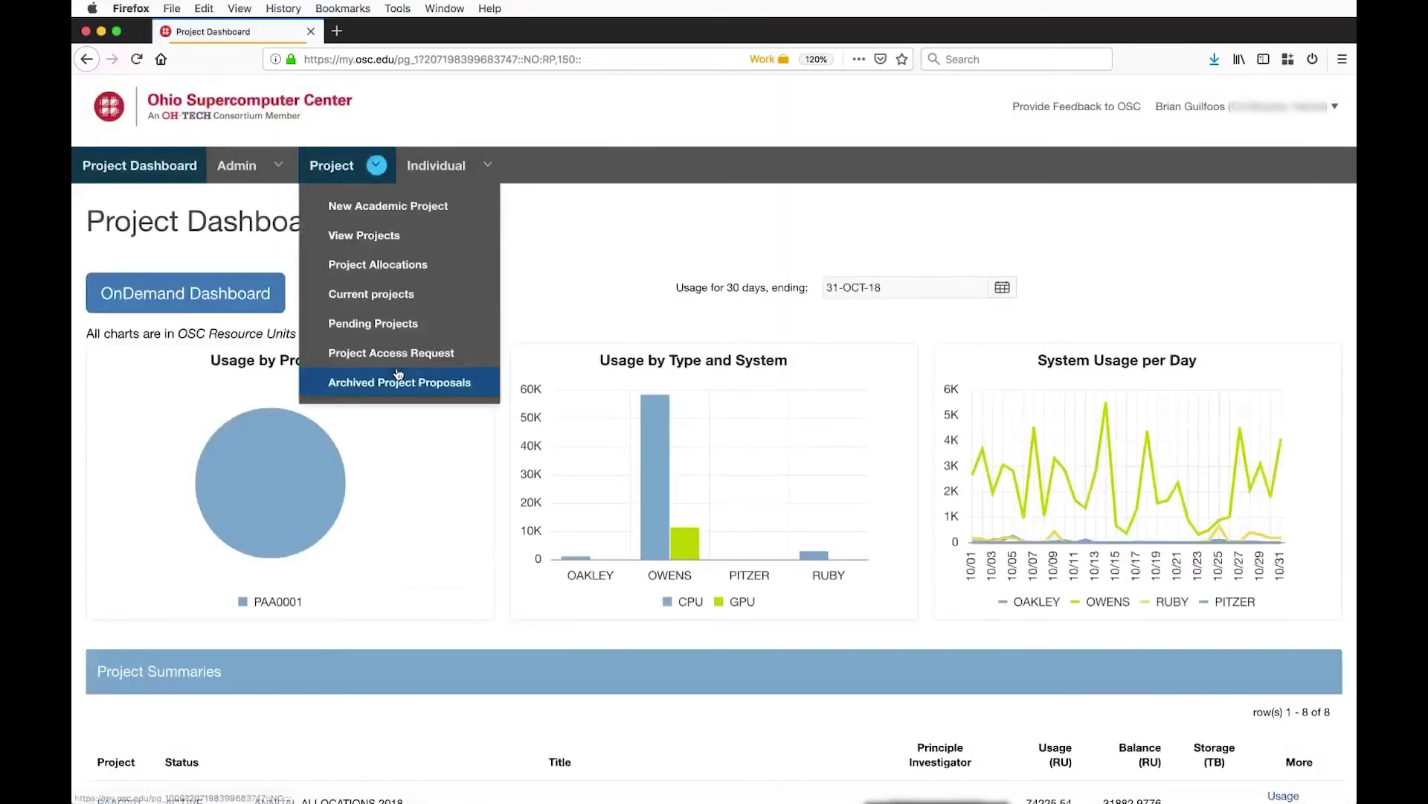
pyautogui.click(488, 165)
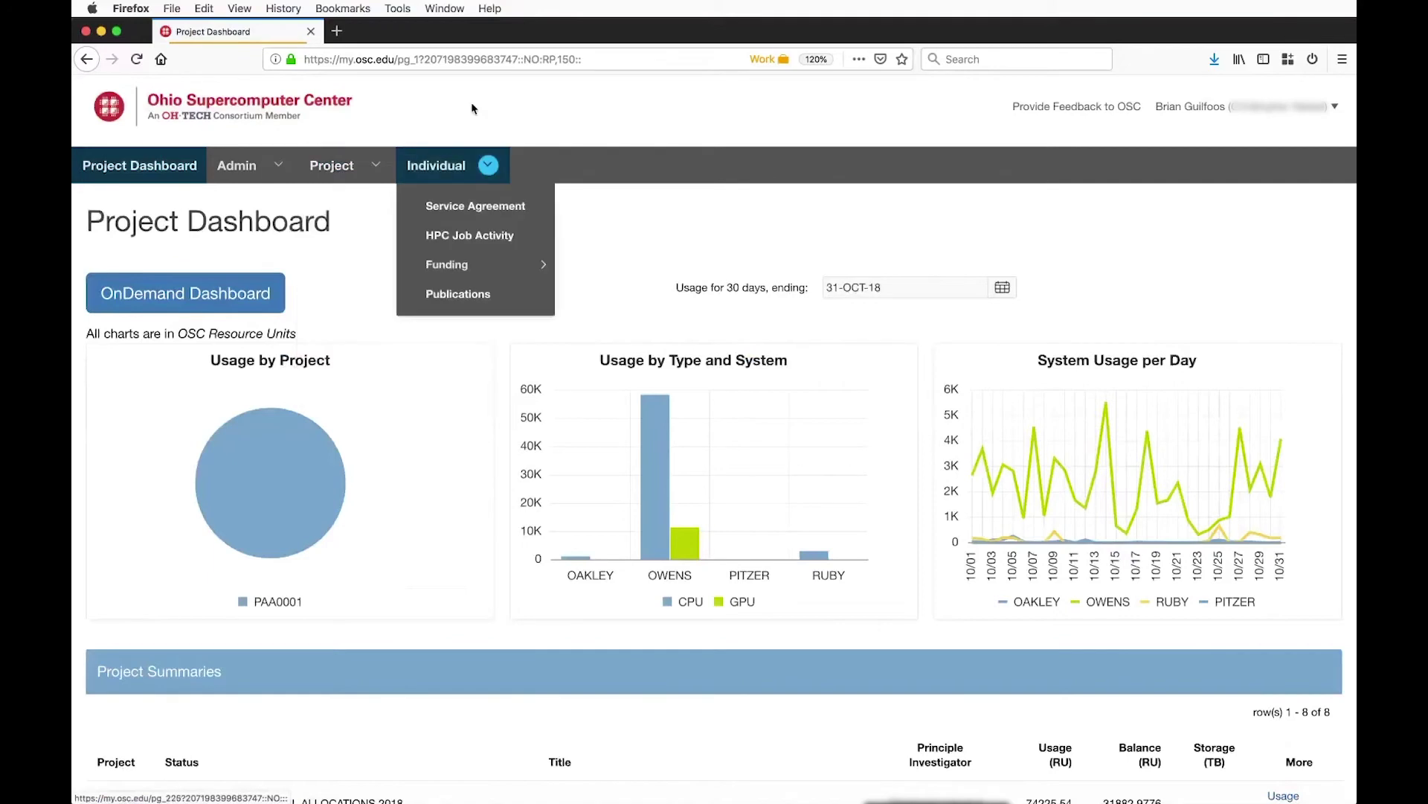
pyautogui.click(479, 236)
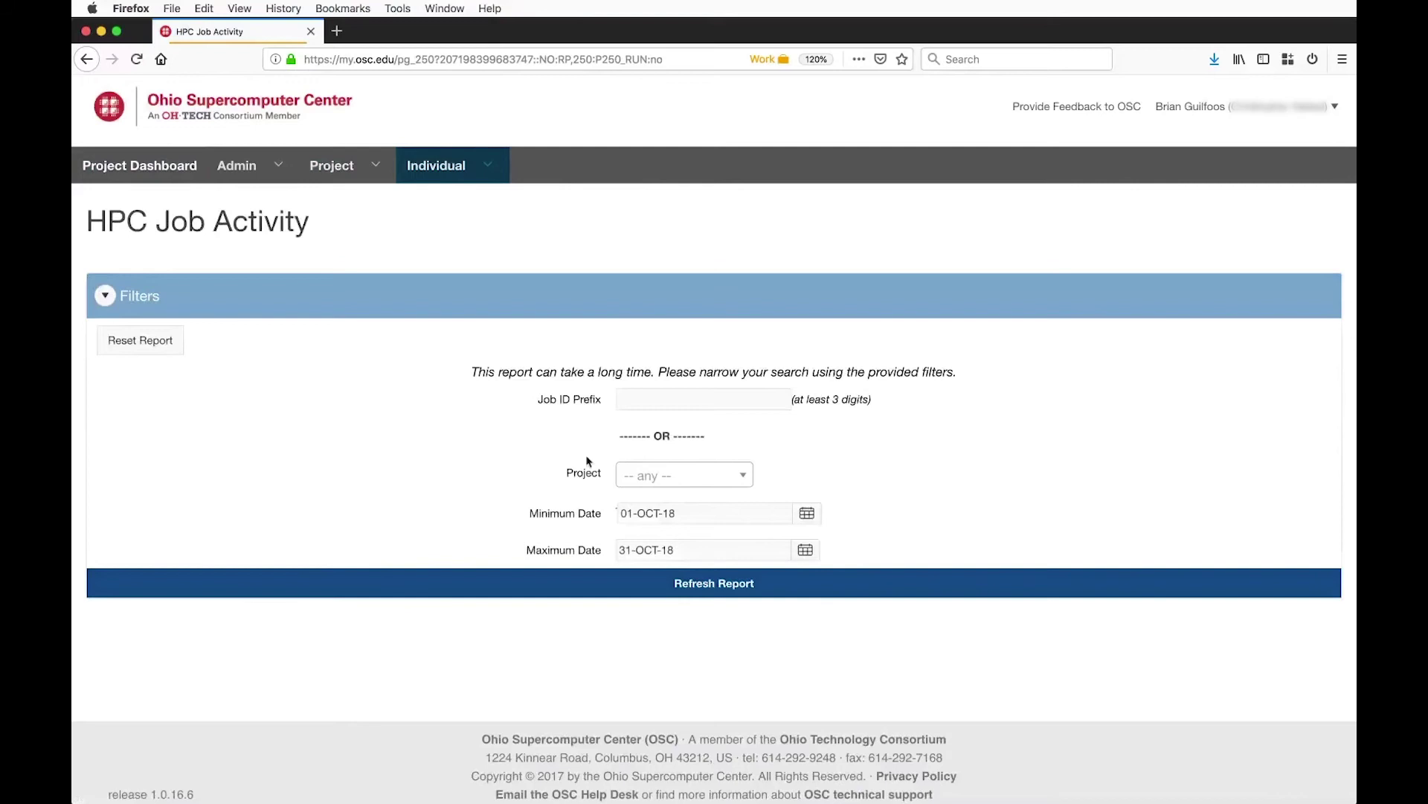
pyautogui.click(684, 475)
pyautogui.scroll(-2, 682, 535)
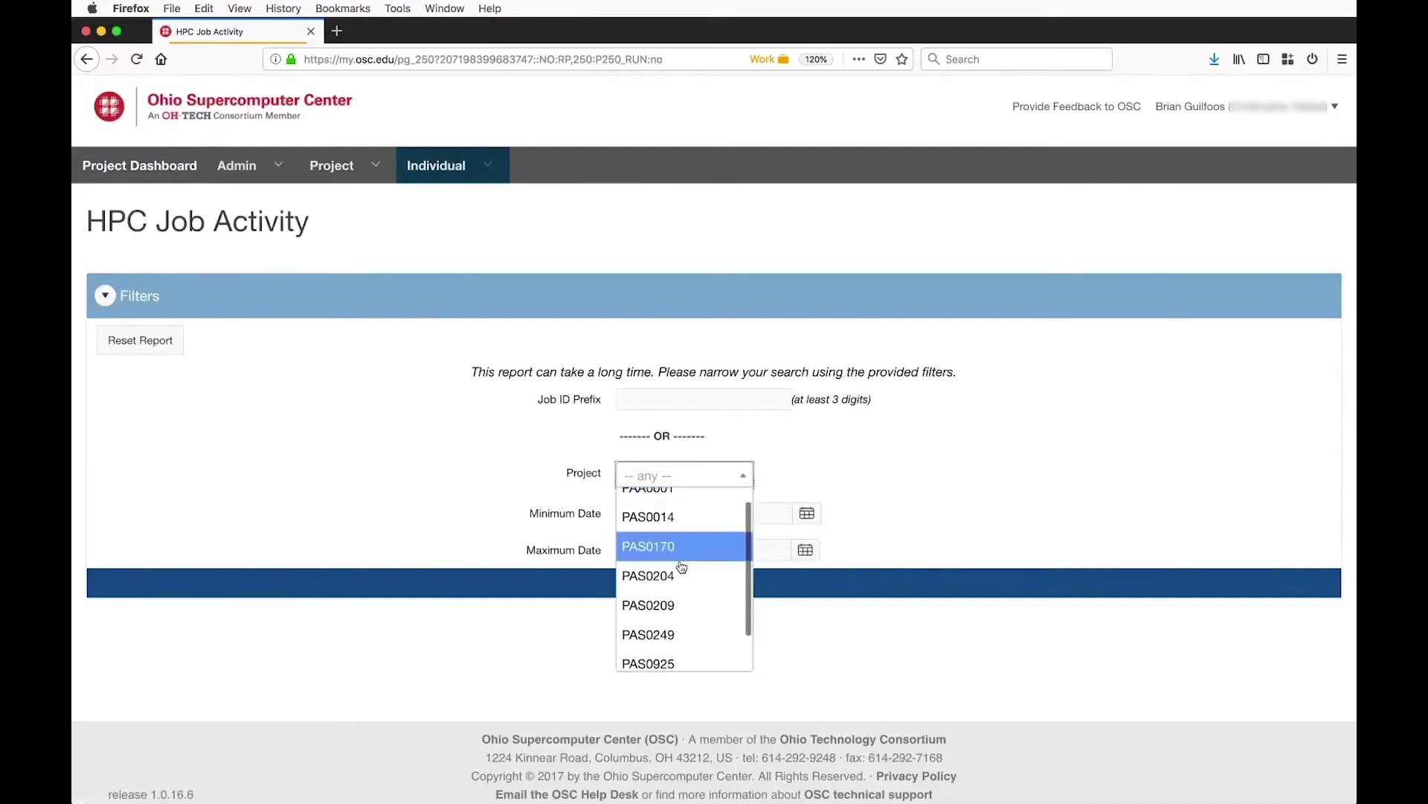
pyautogui.scroll(2, 681, 568)
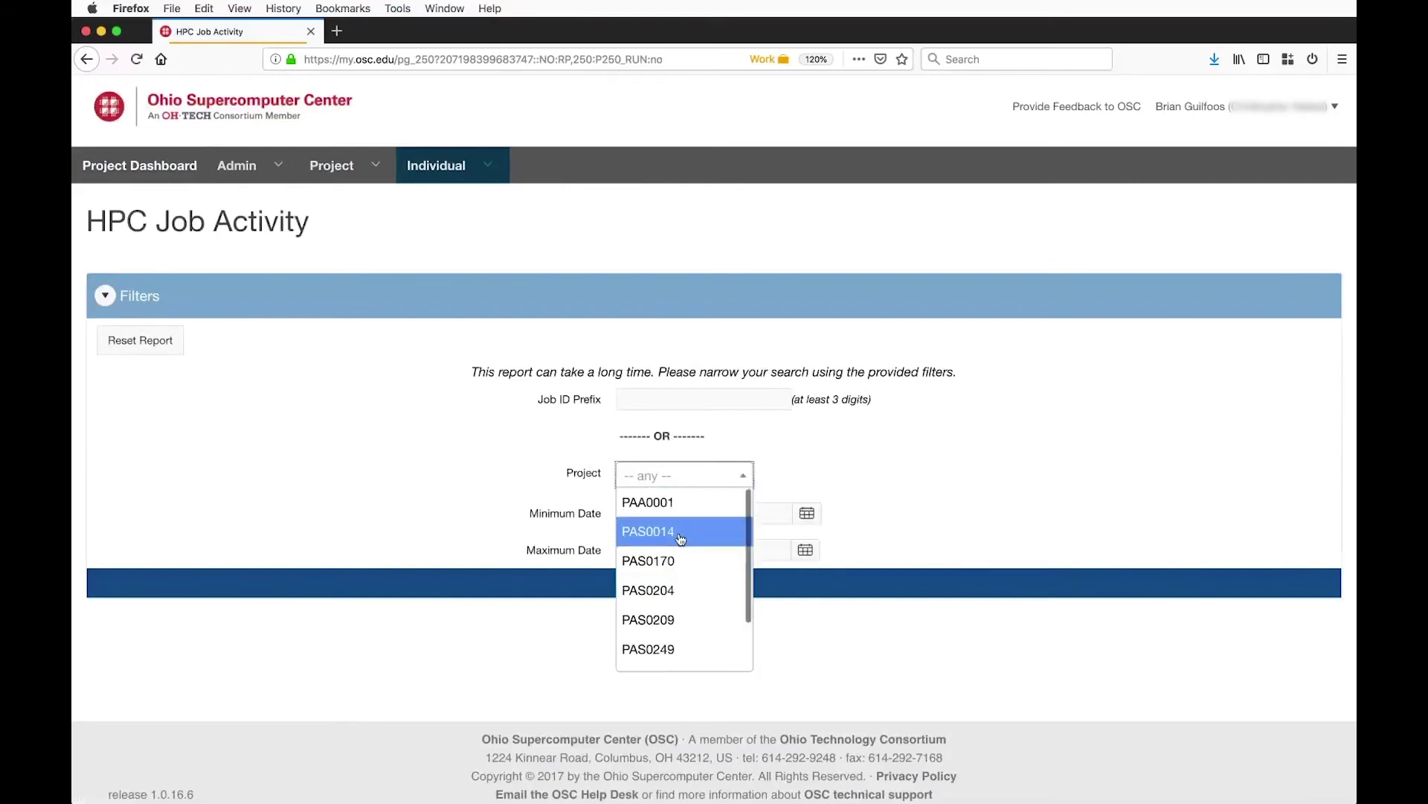
pyautogui.click(674, 505)
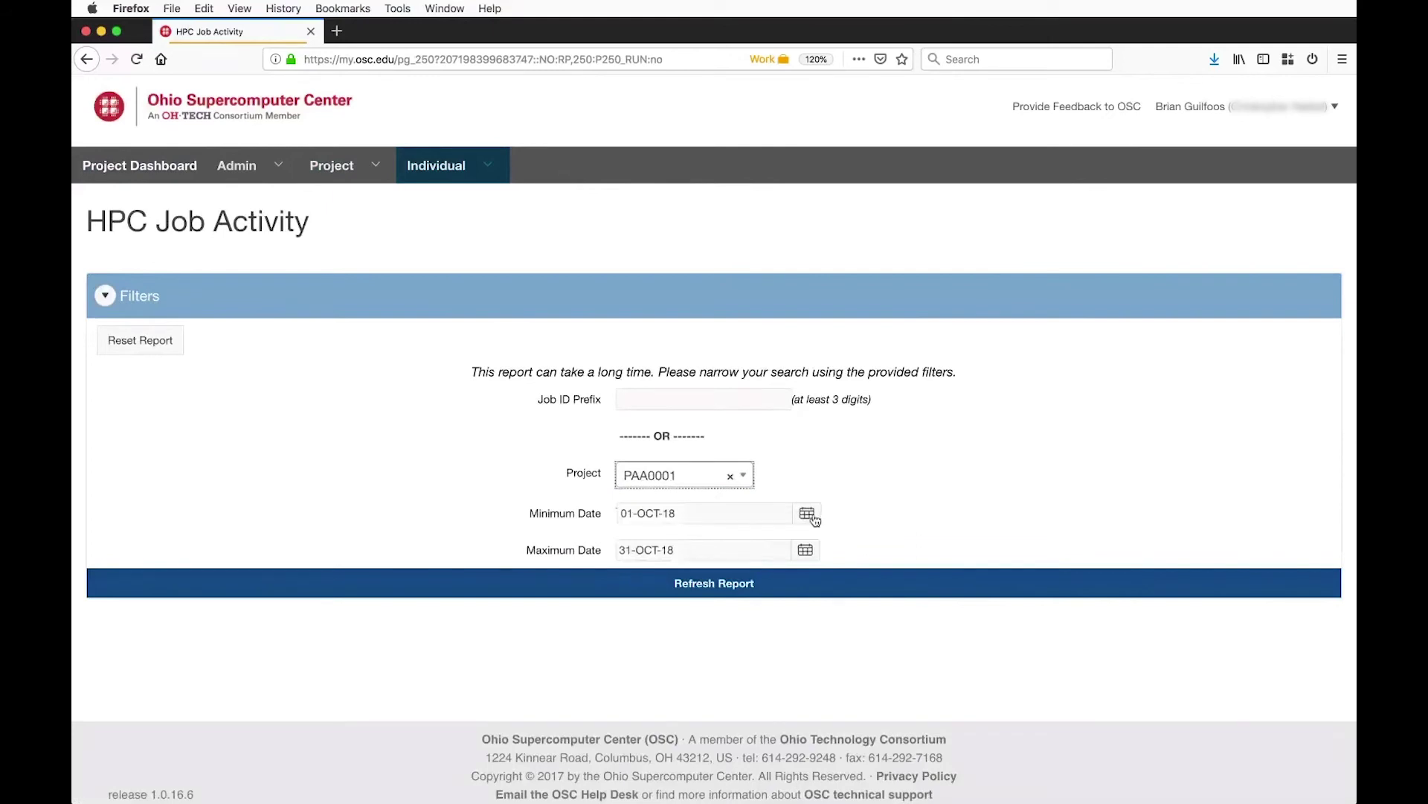
pyautogui.click(762, 583)
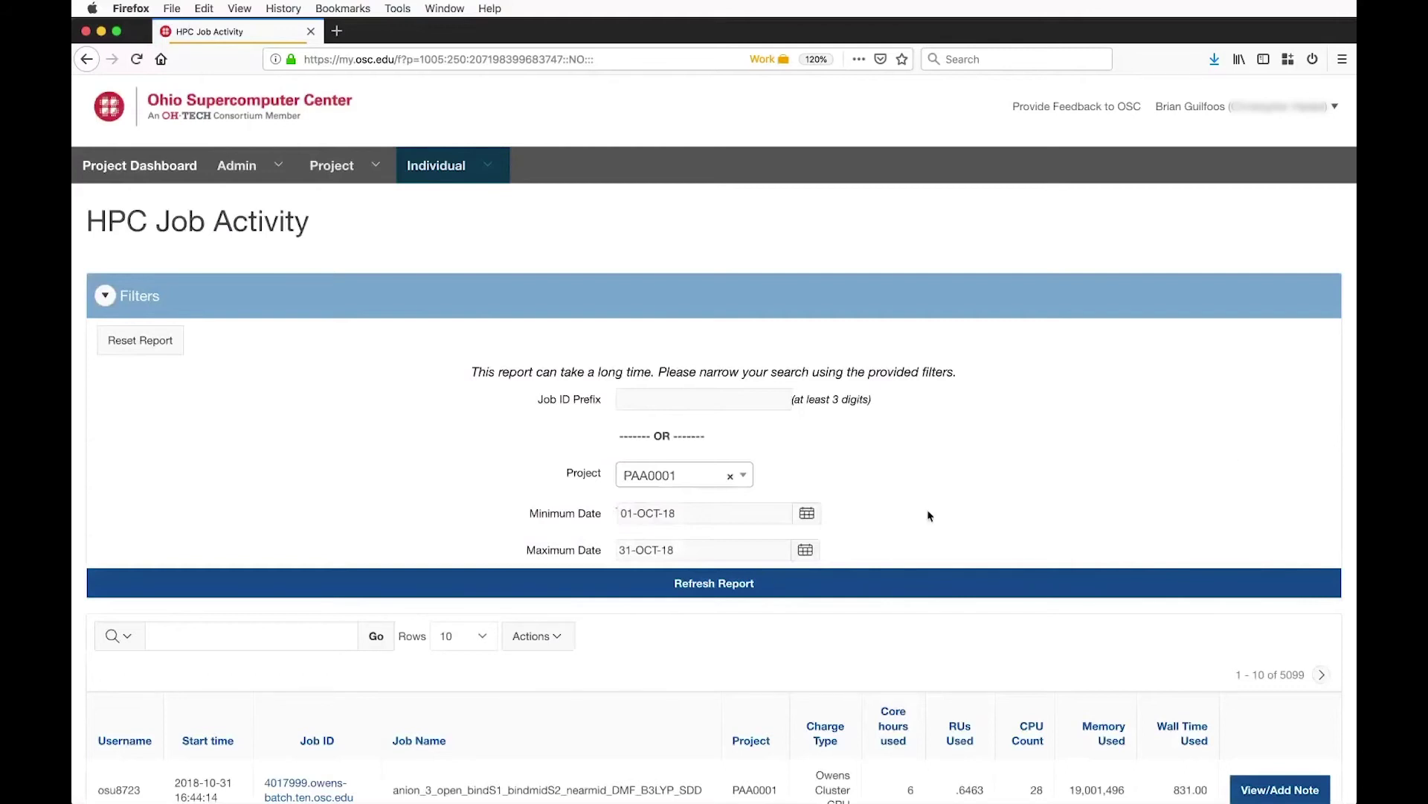
# - Look over the jobs reported for the project and review the rows-per-page options, keeping 10
pyautogui.scroll(-5, 929, 515)
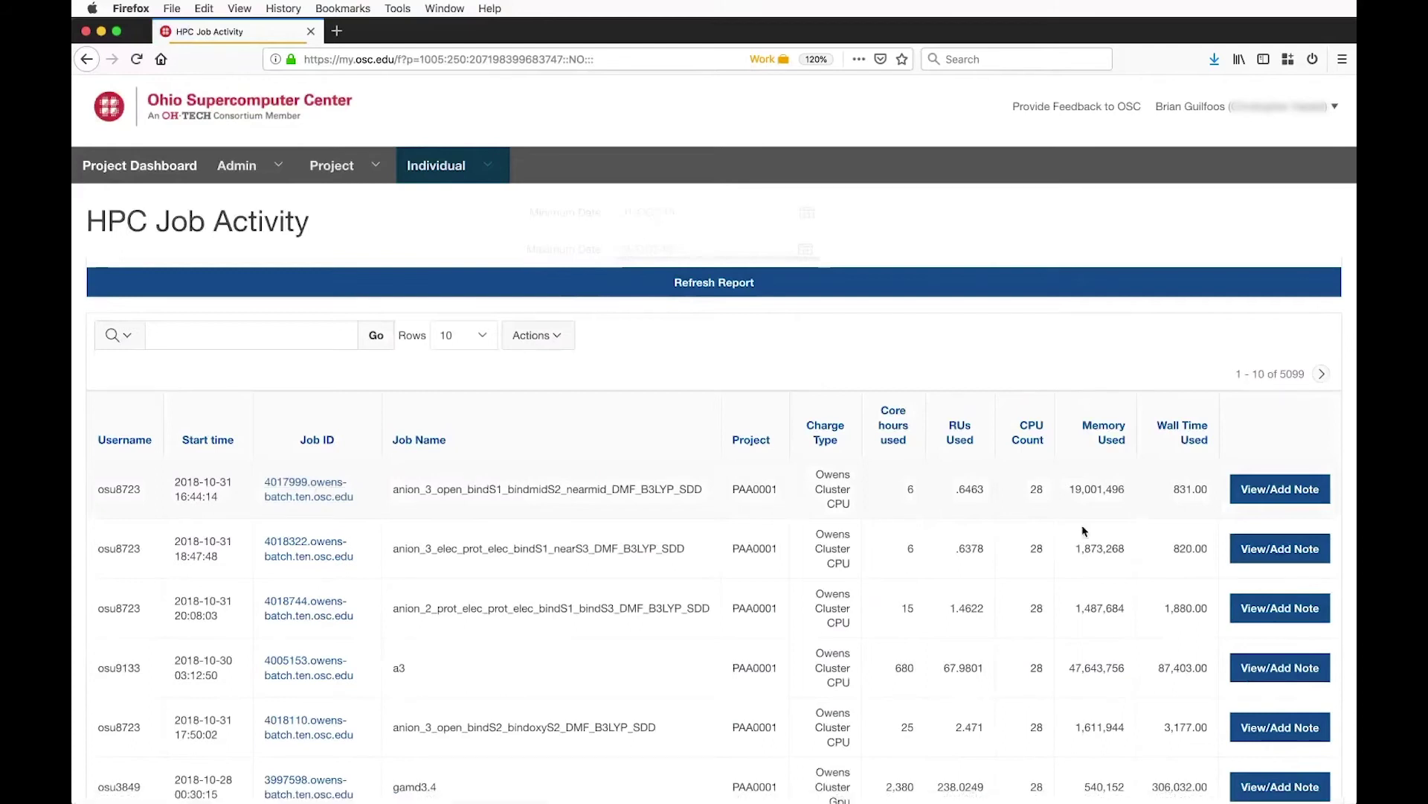
pyautogui.scroll(-2, 916, 527)
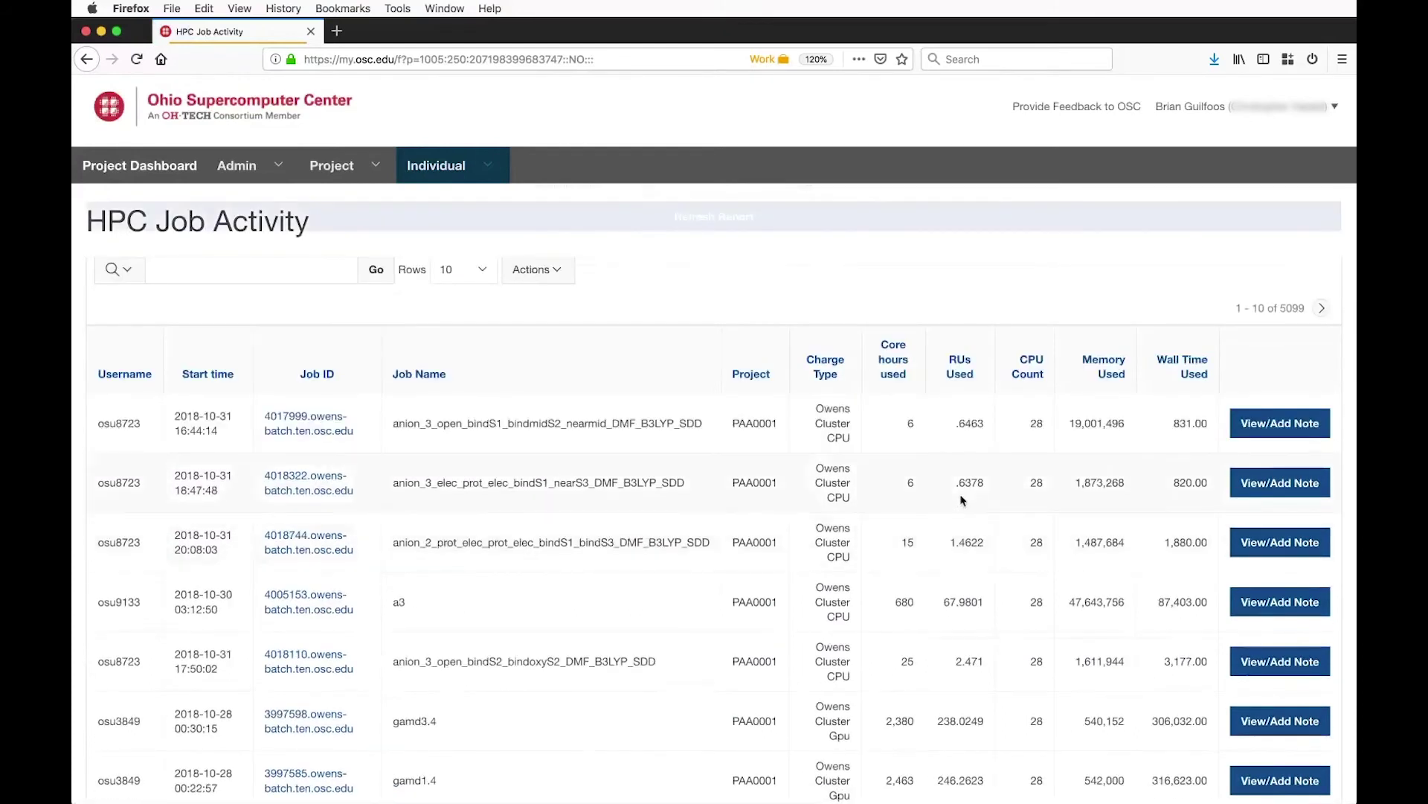
pyautogui.scroll(5, 960, 503)
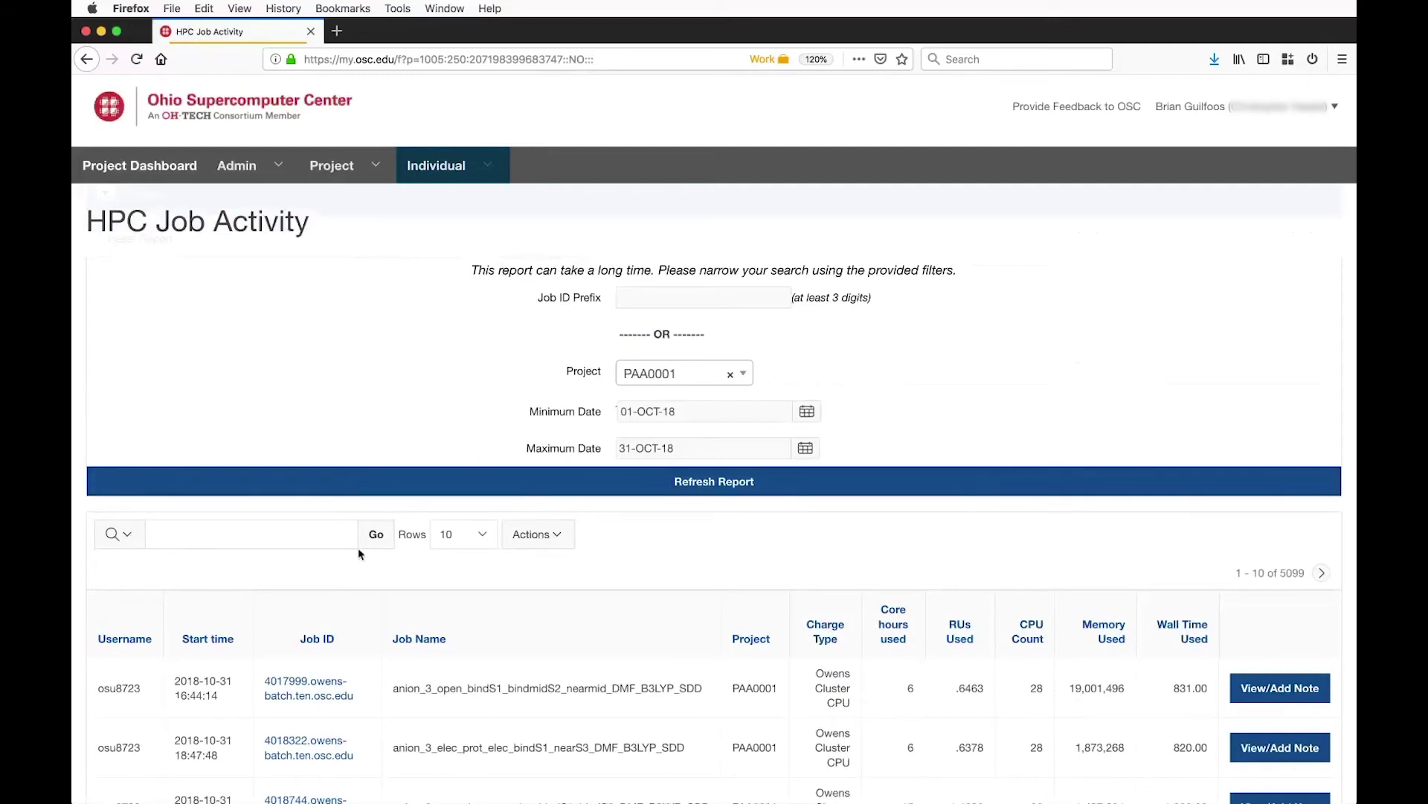
pyautogui.click(480, 540)
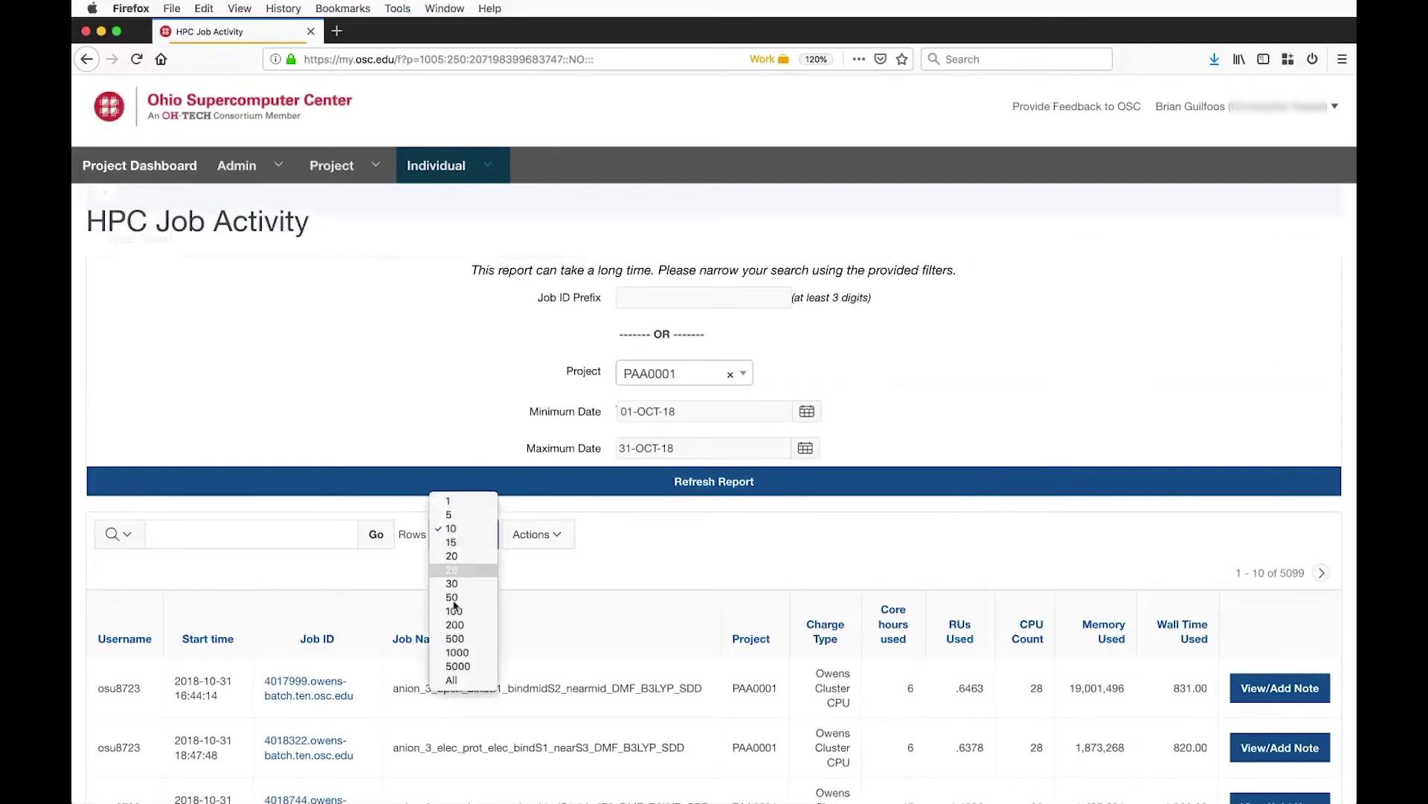
pyautogui.click(668, 592)
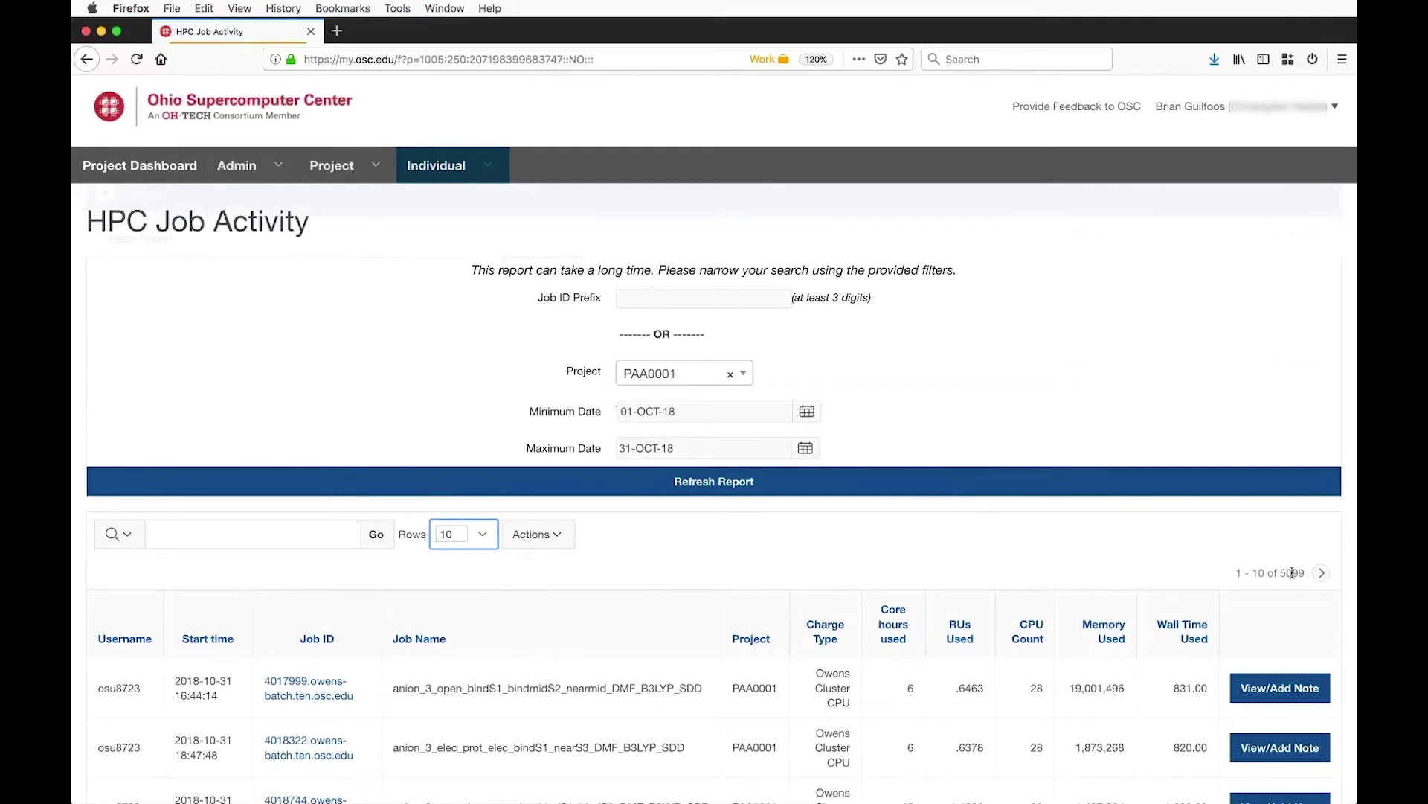
pyautogui.click(484, 534)
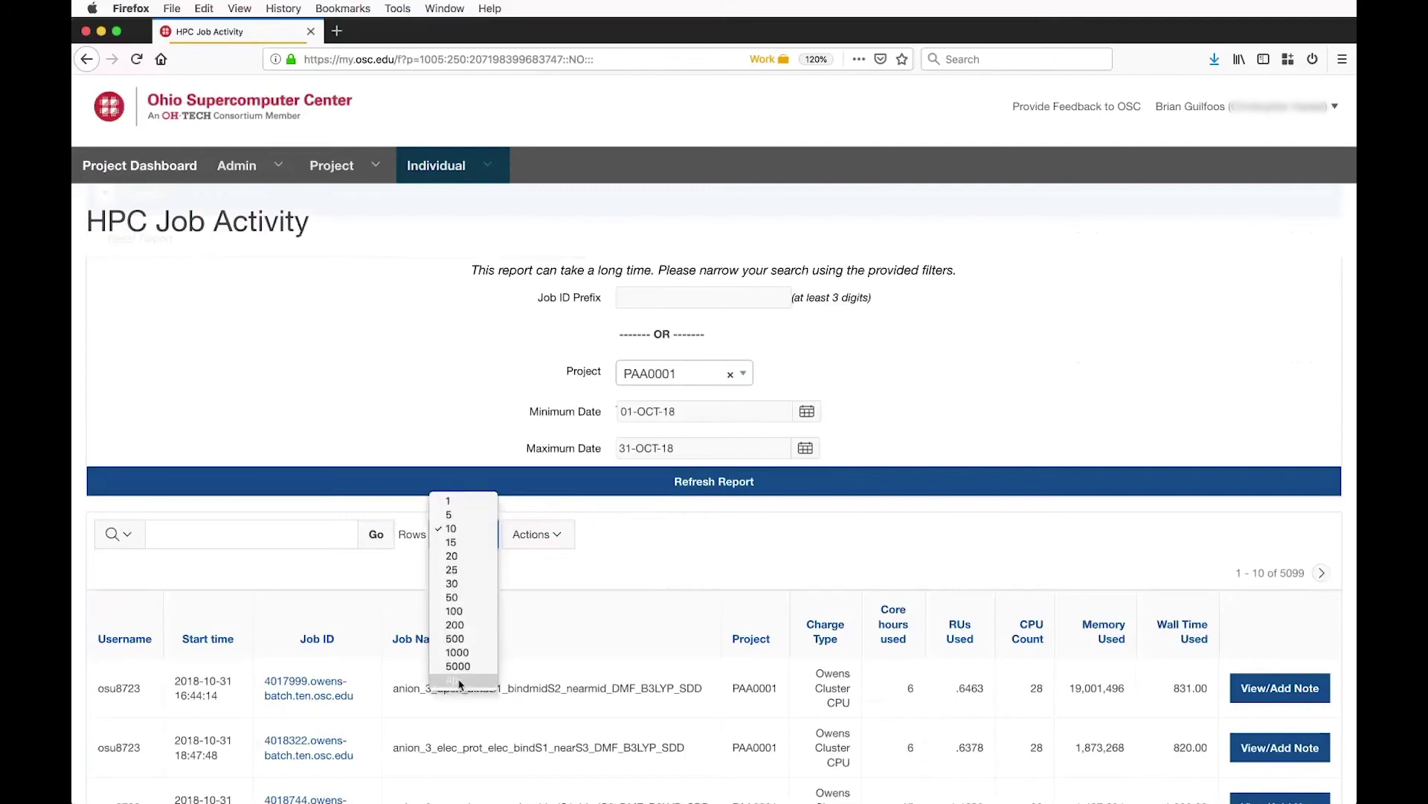
pyautogui.click(716, 564)
# - Look through the job list and review the Username column's sorting, control break and filter options without applying any
pyautogui.scroll(-10, 703, 587)
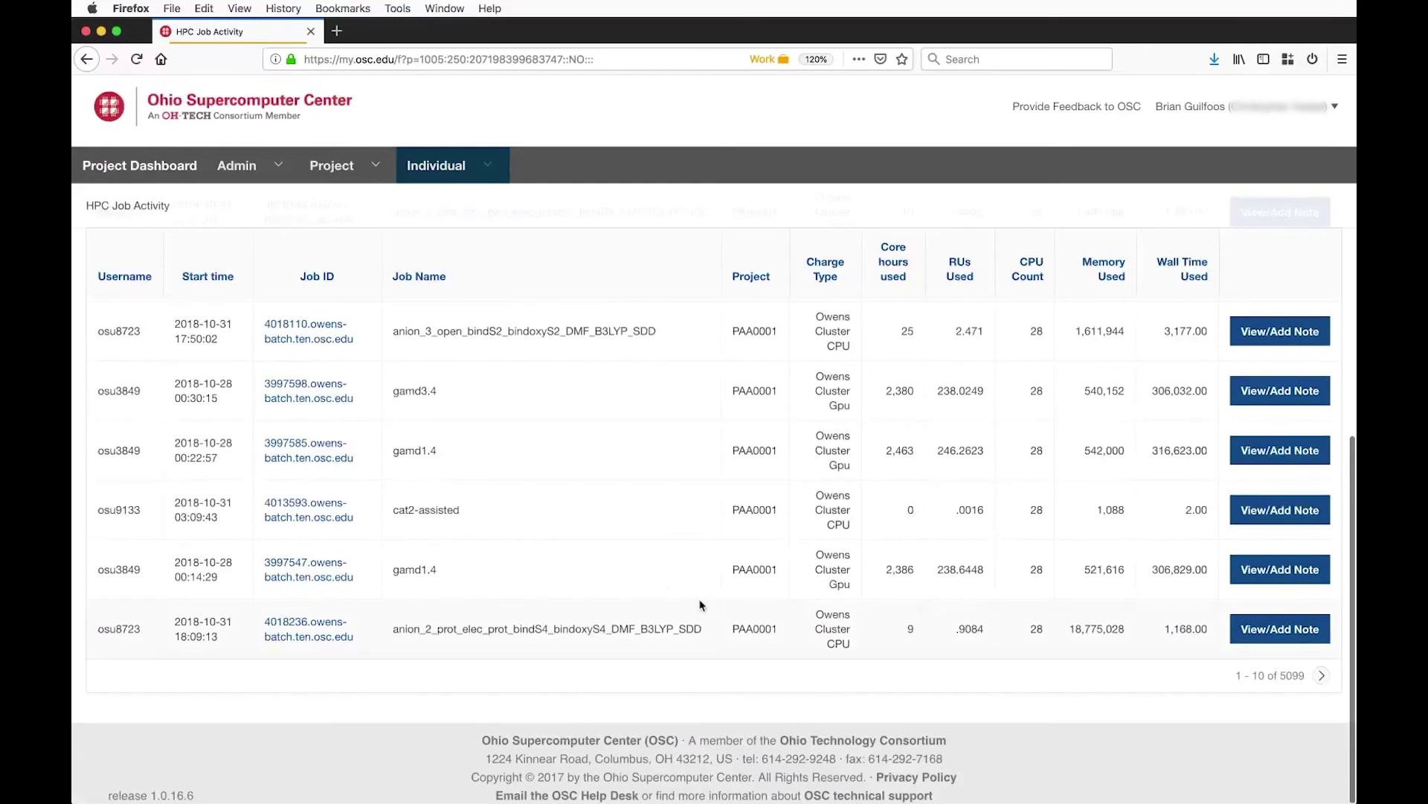
pyautogui.scroll(6, 700, 604)
pyautogui.scroll(-3, 700, 605)
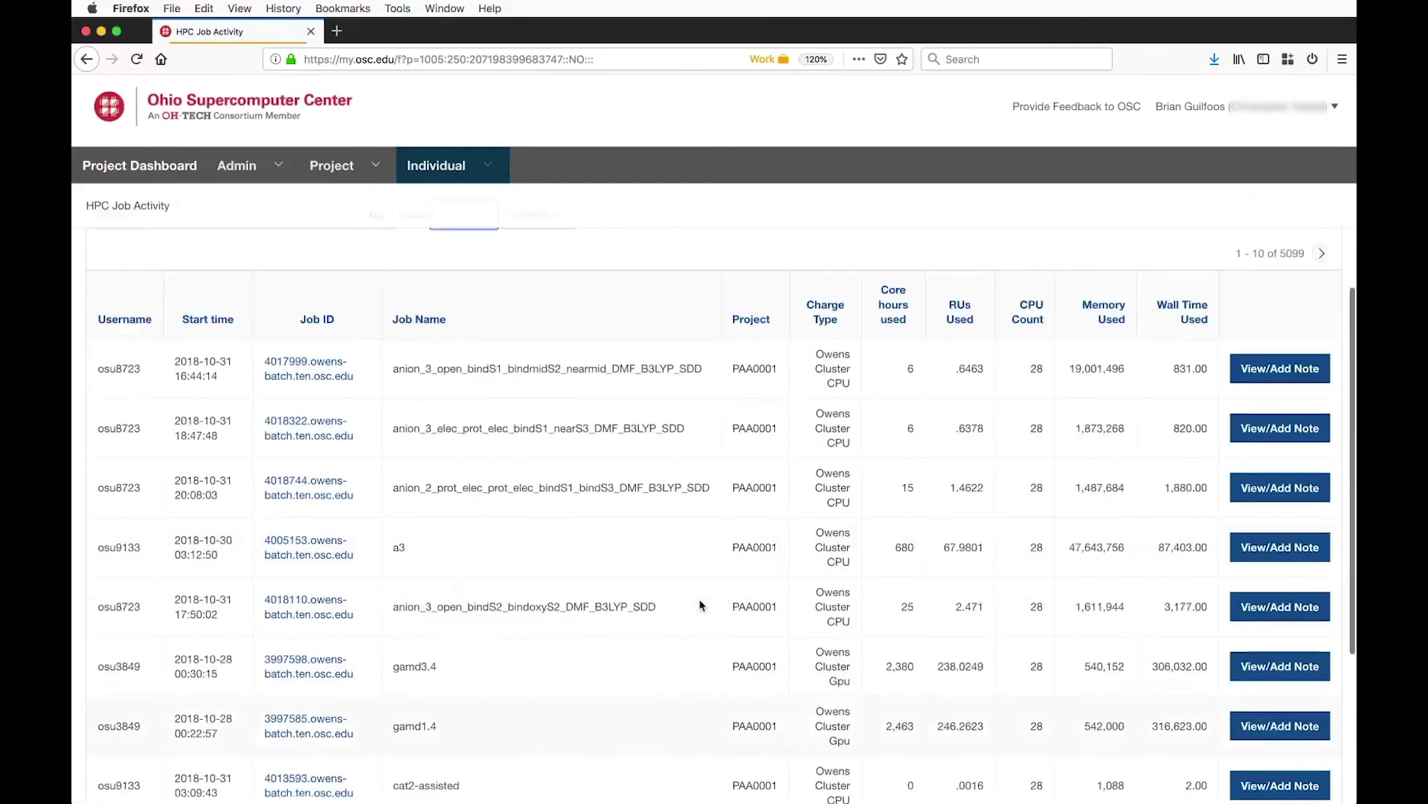
pyautogui.scroll(5, 699, 604)
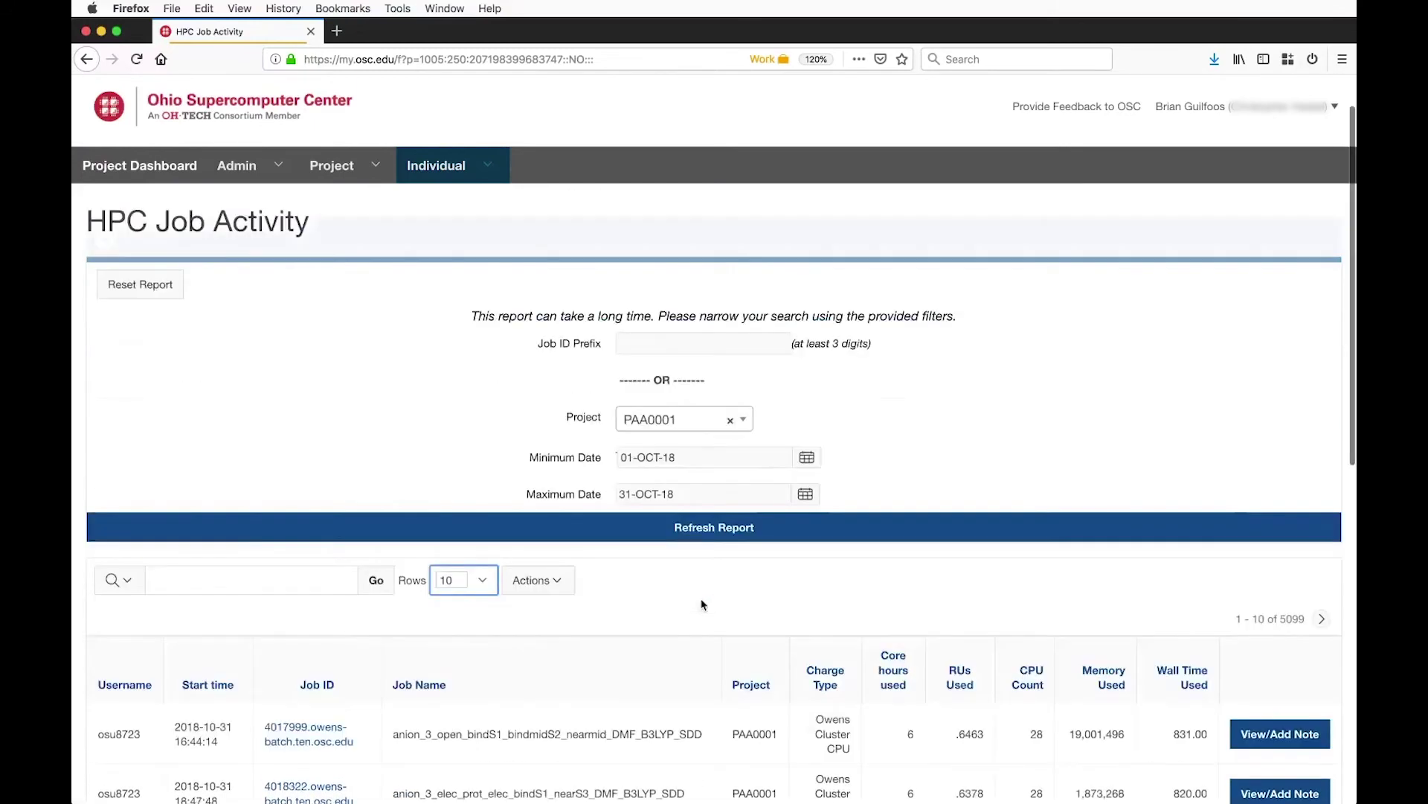
pyautogui.scroll(-1, 704, 604)
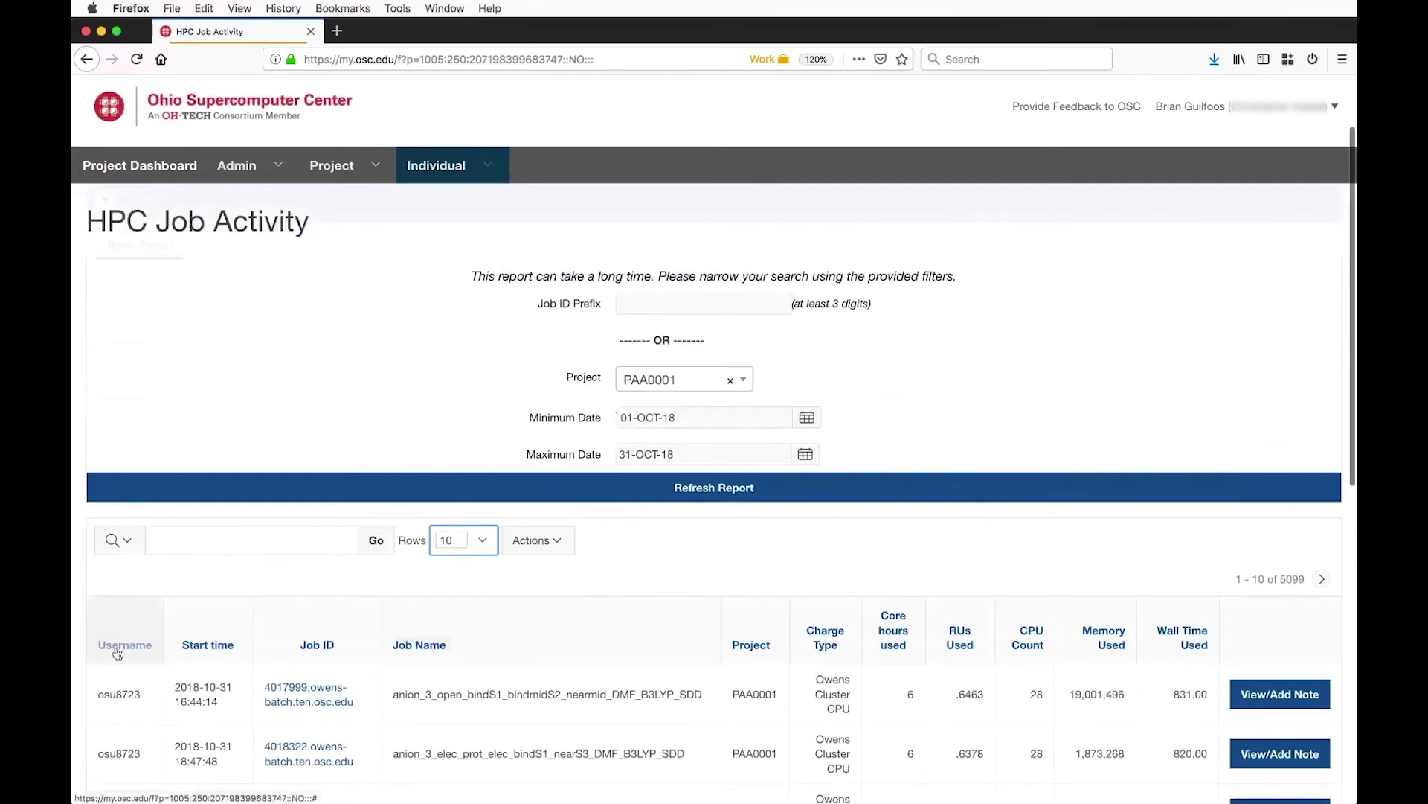
pyautogui.scroll(-3, 119, 640)
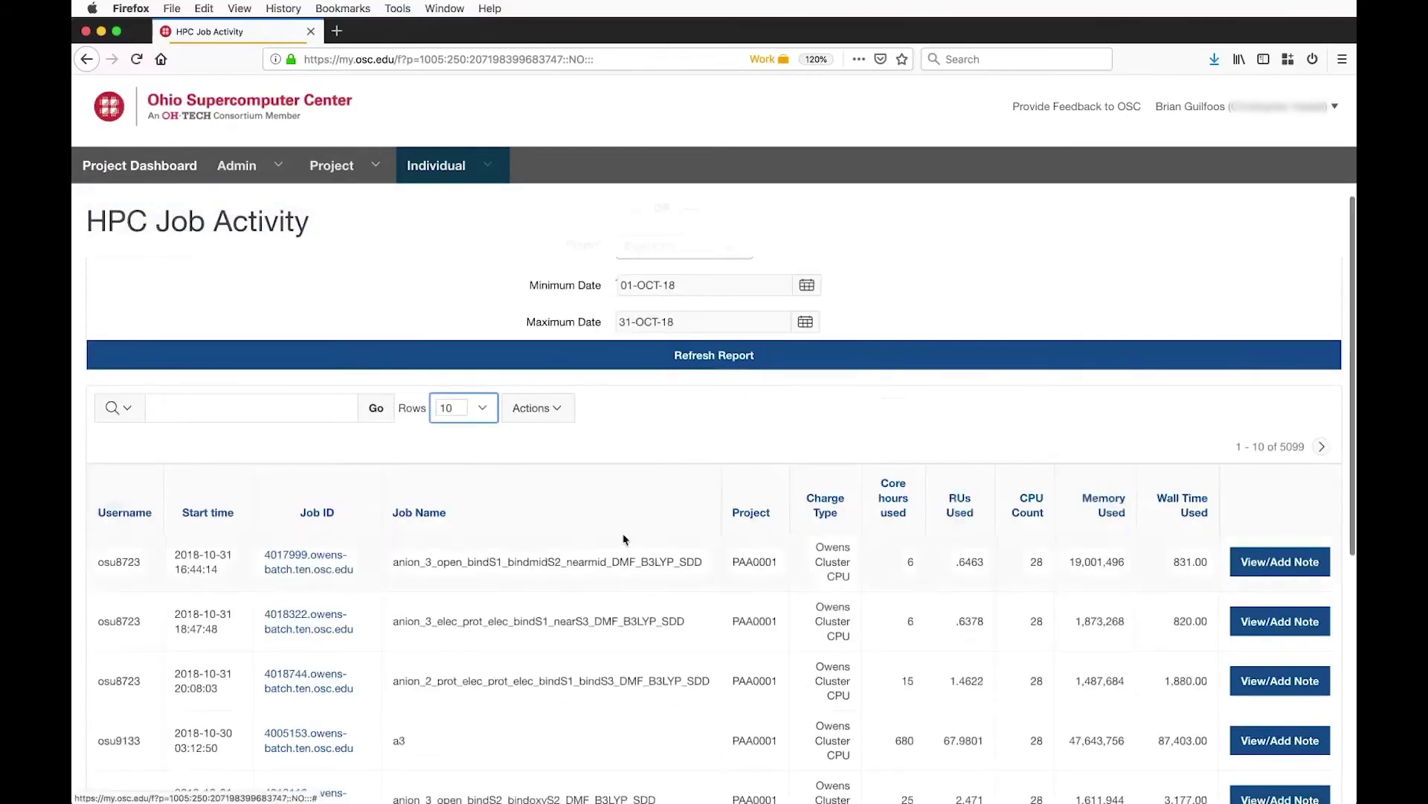
pyautogui.click(125, 520)
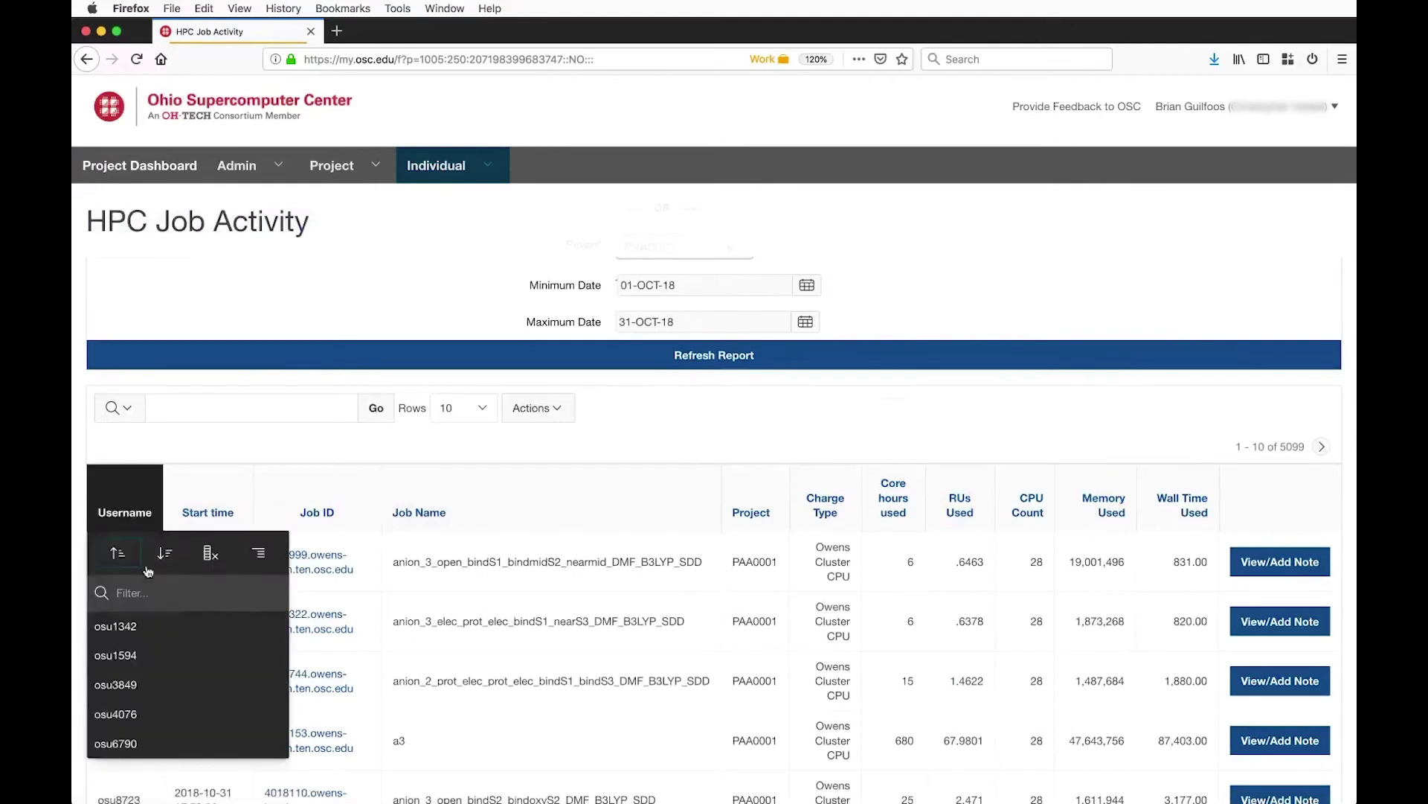
pyautogui.scroll(-3, 158, 638)
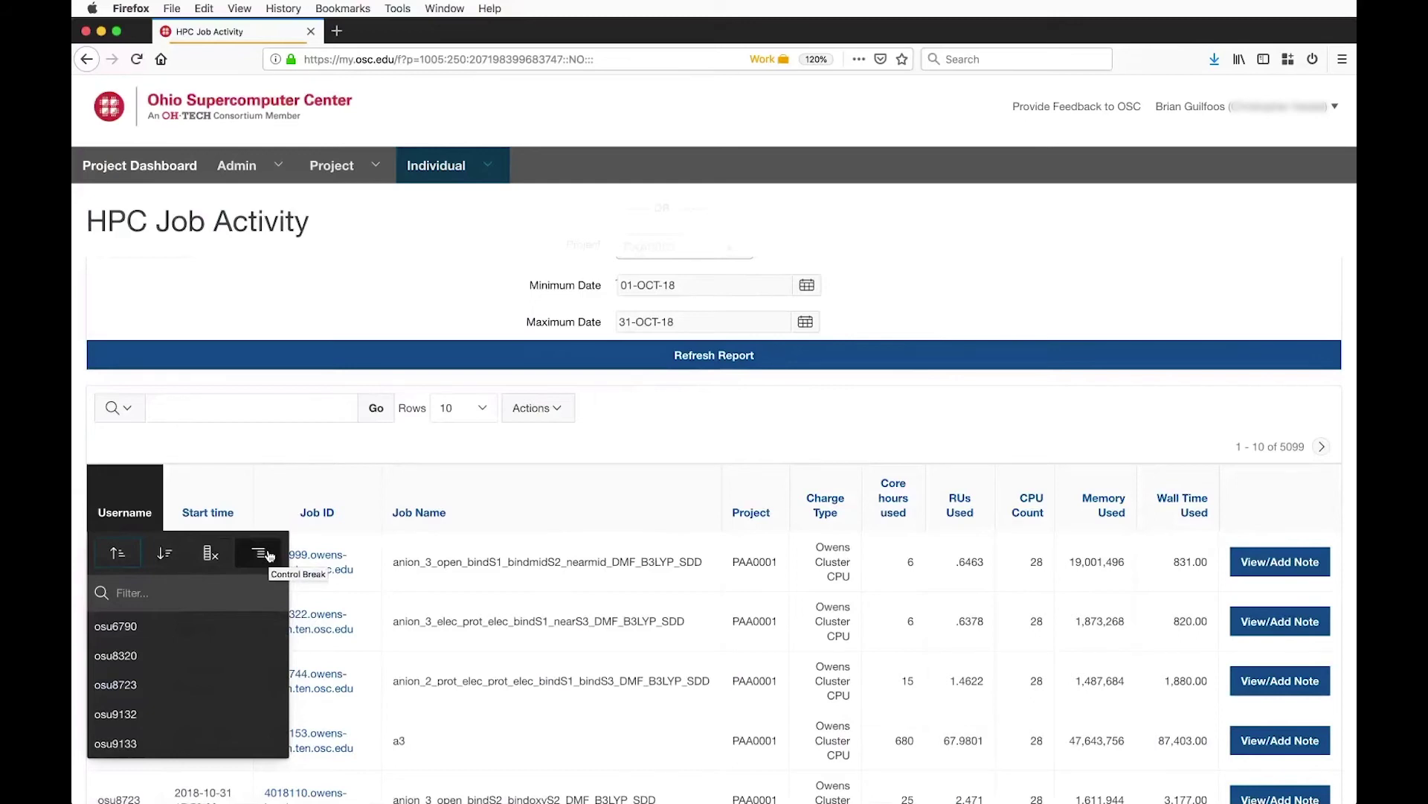
pyautogui.click(251, 447)
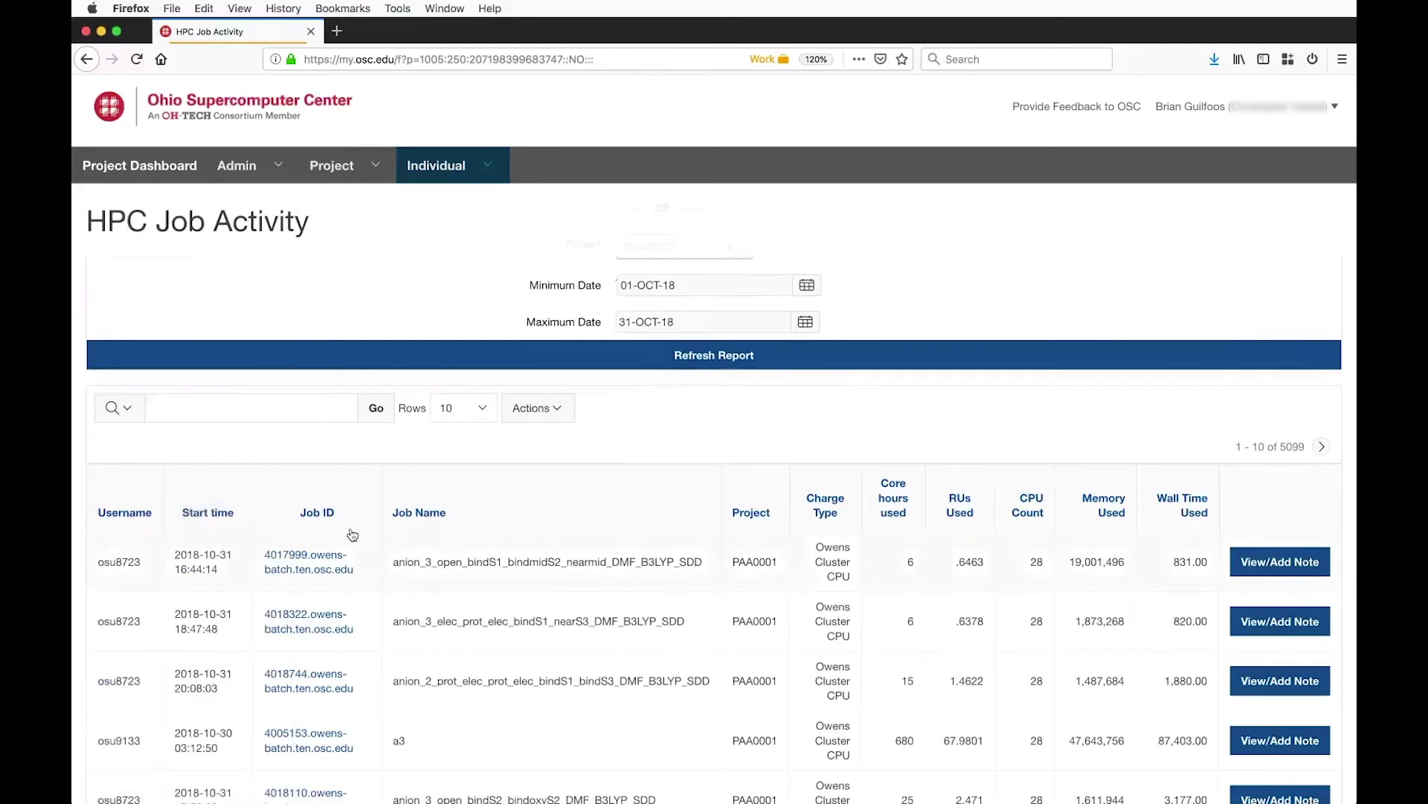
# - Review the hidden and displayed columns available for the job report, and close the column selection without changes
pyautogui.click(545, 411)
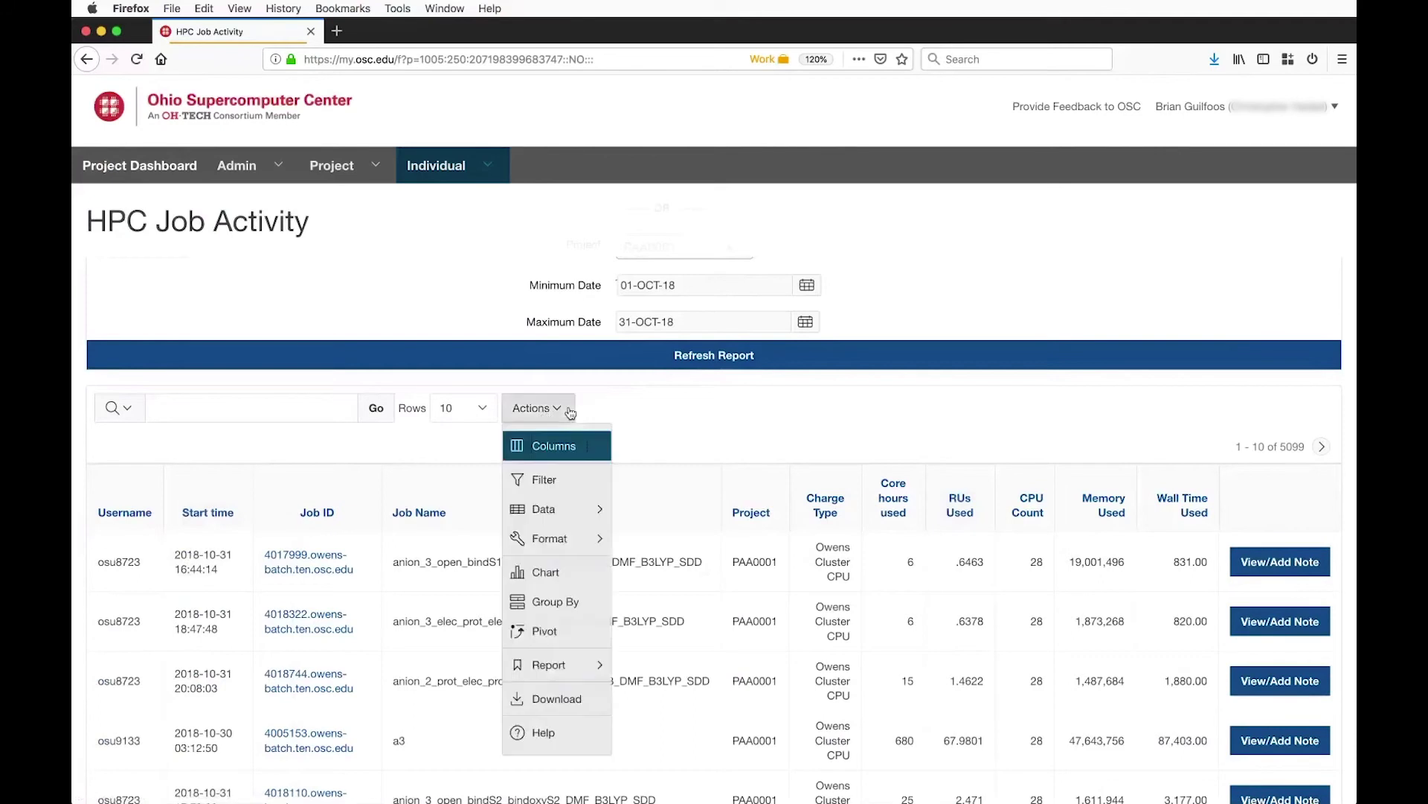
pyautogui.click(551, 447)
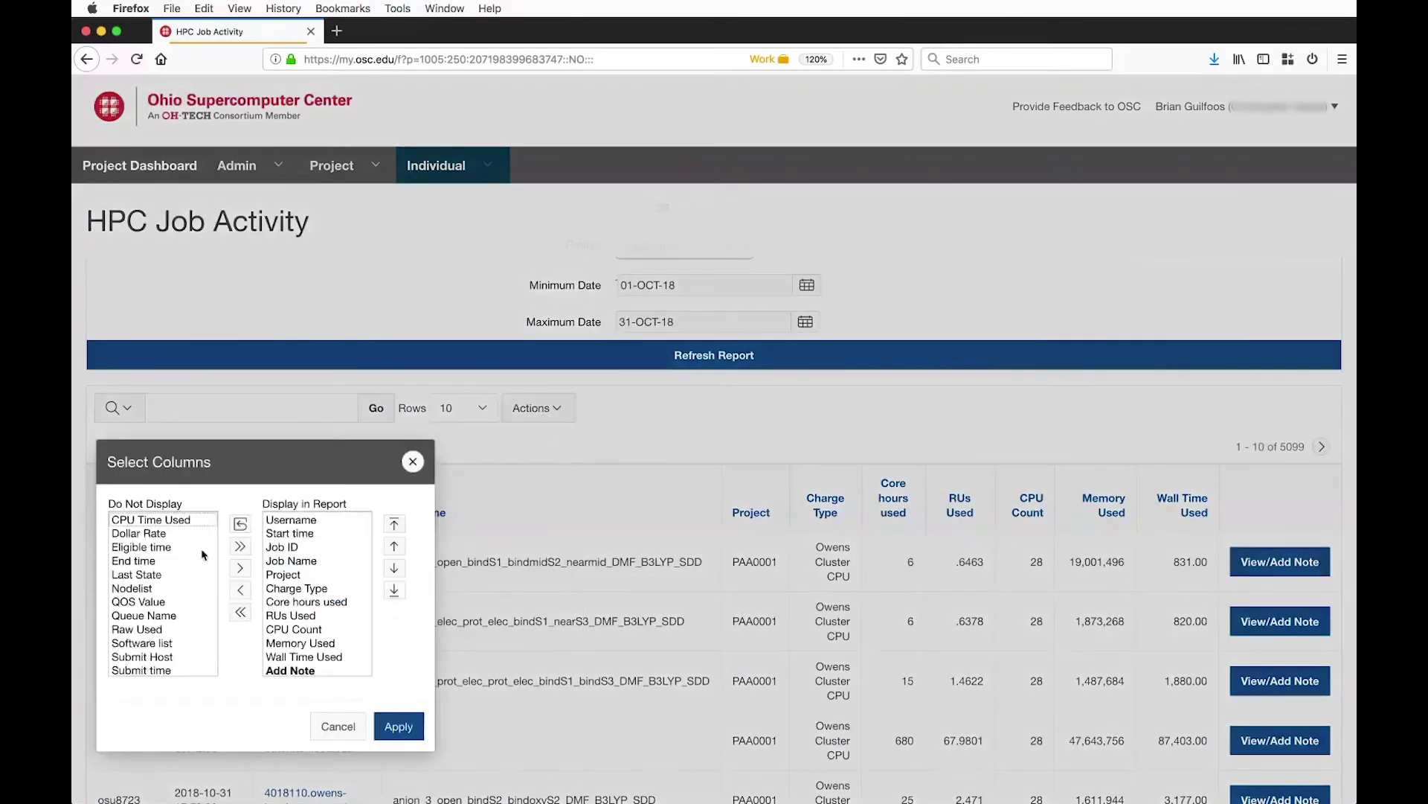
pyautogui.scroll(-2, 141, 566)
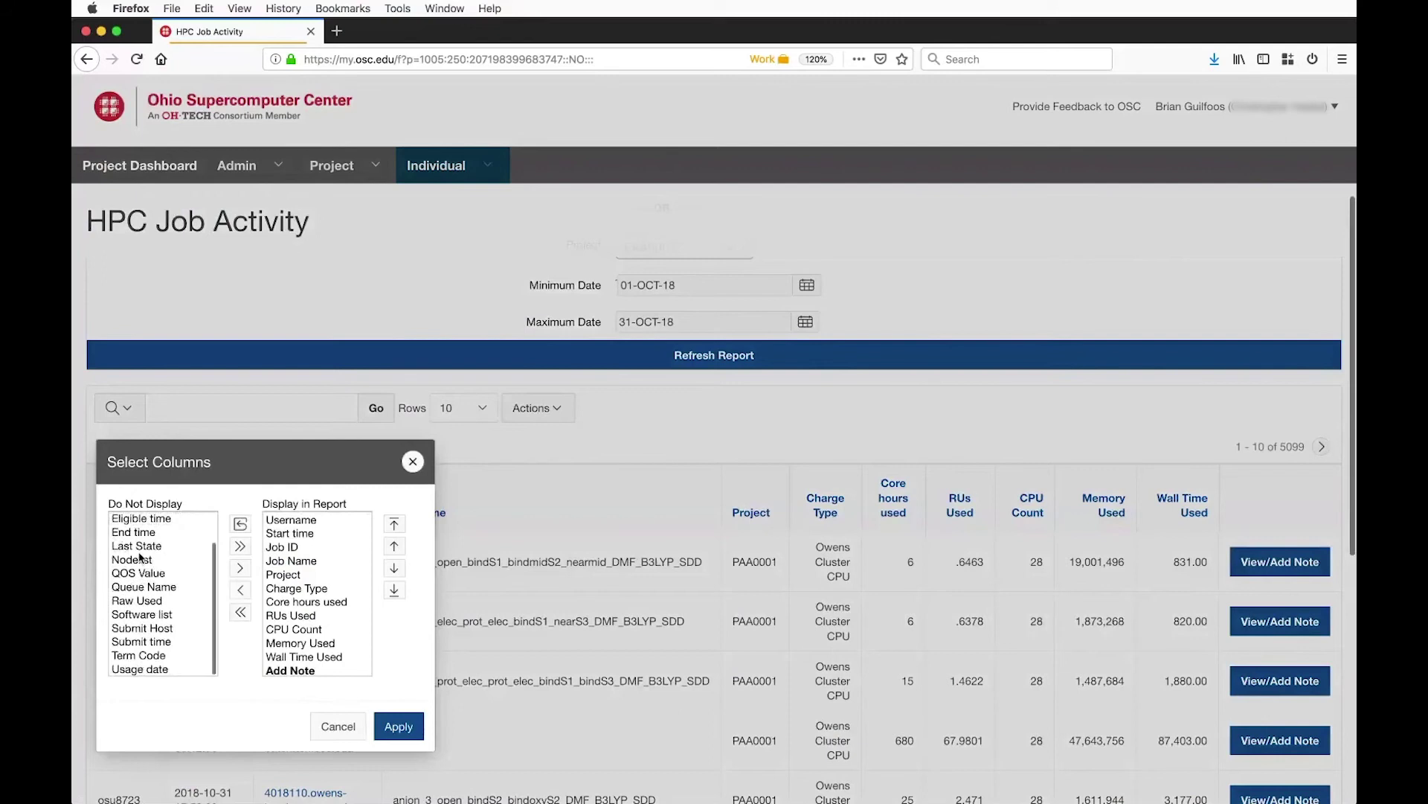
pyautogui.scroll(2, 140, 558)
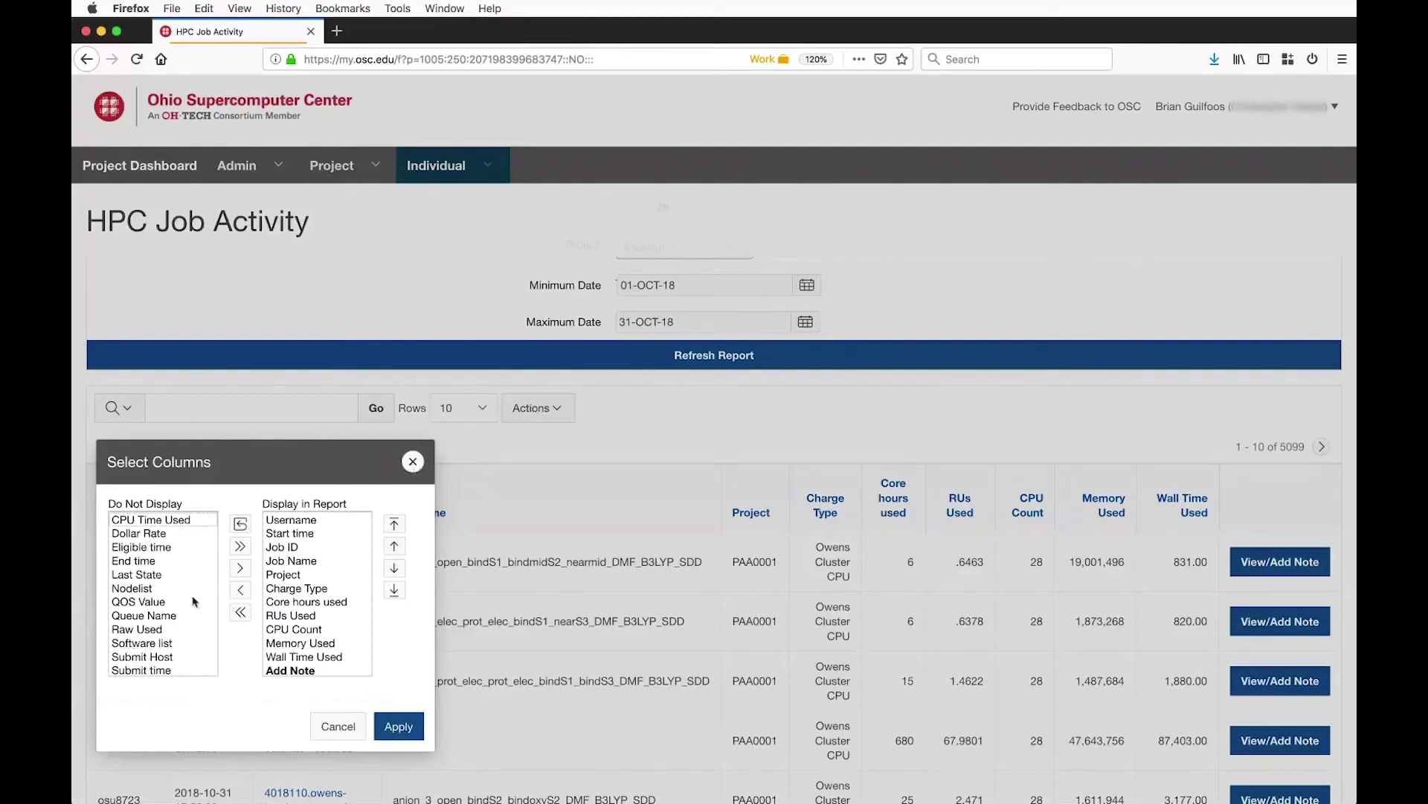
pyautogui.click(414, 462)
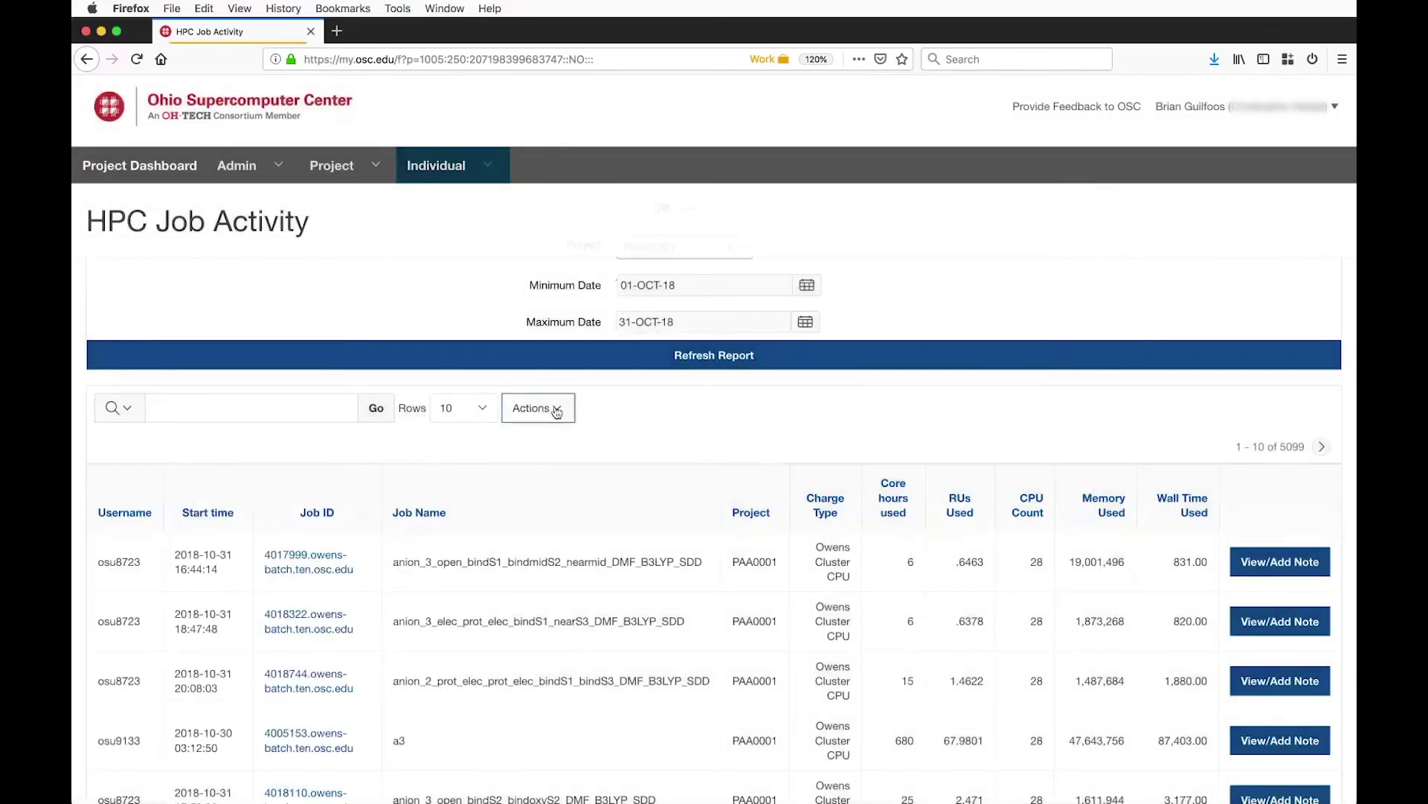
# - Review the column, operator and expression choices for filtering the job report by Username, and cancel without applying a filter
pyautogui.click(555, 410)
pyautogui.click(547, 478)
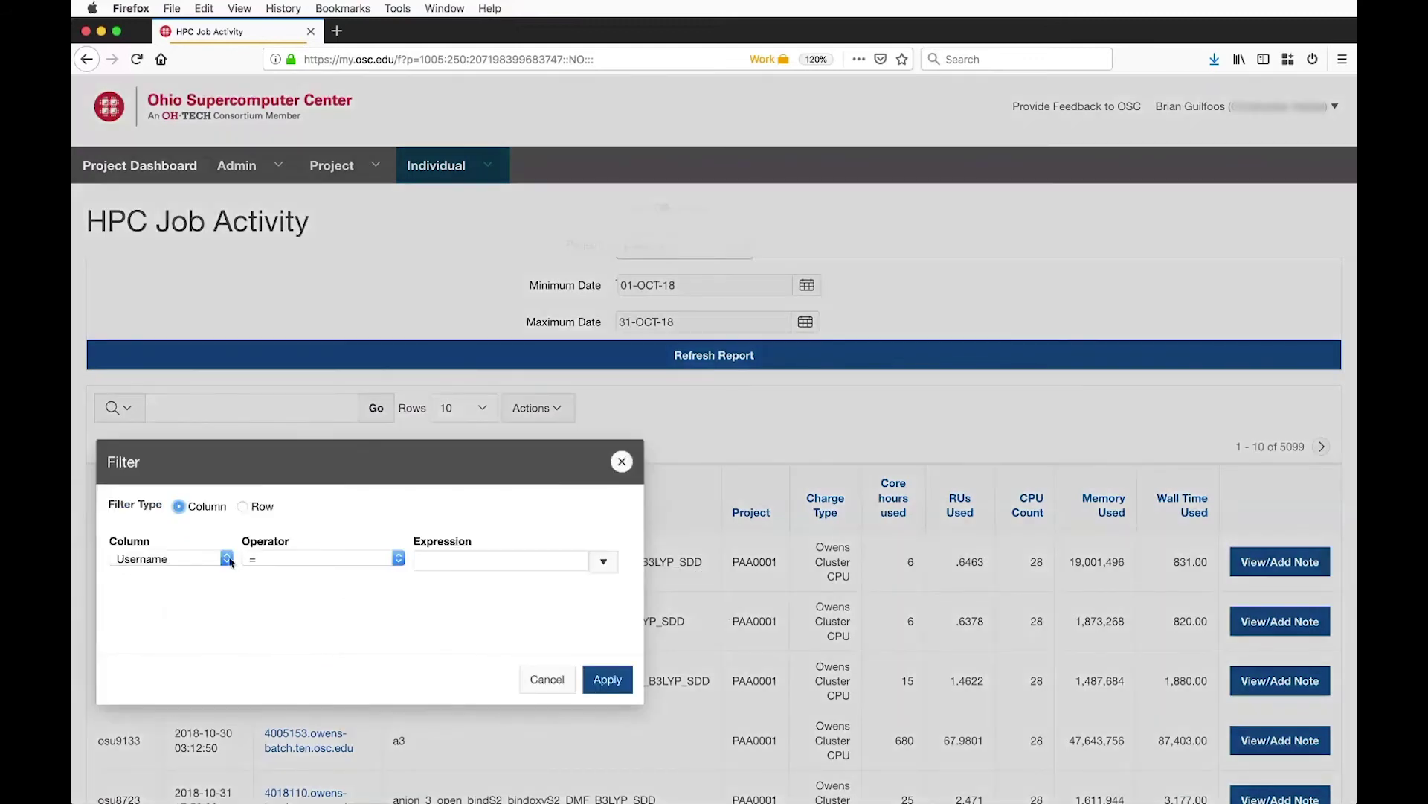
pyautogui.click(227, 559)
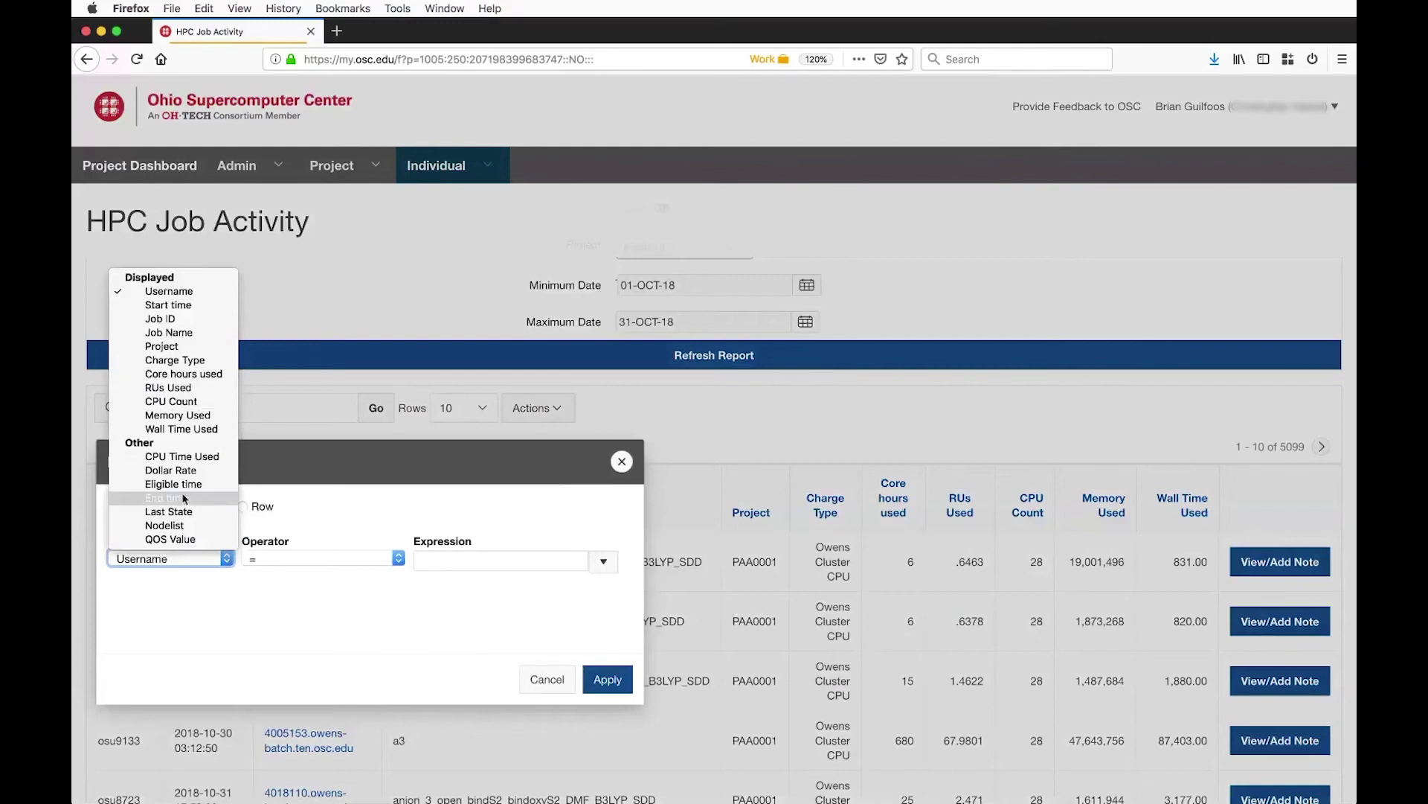
pyautogui.click(305, 559)
pyautogui.click(305, 559)
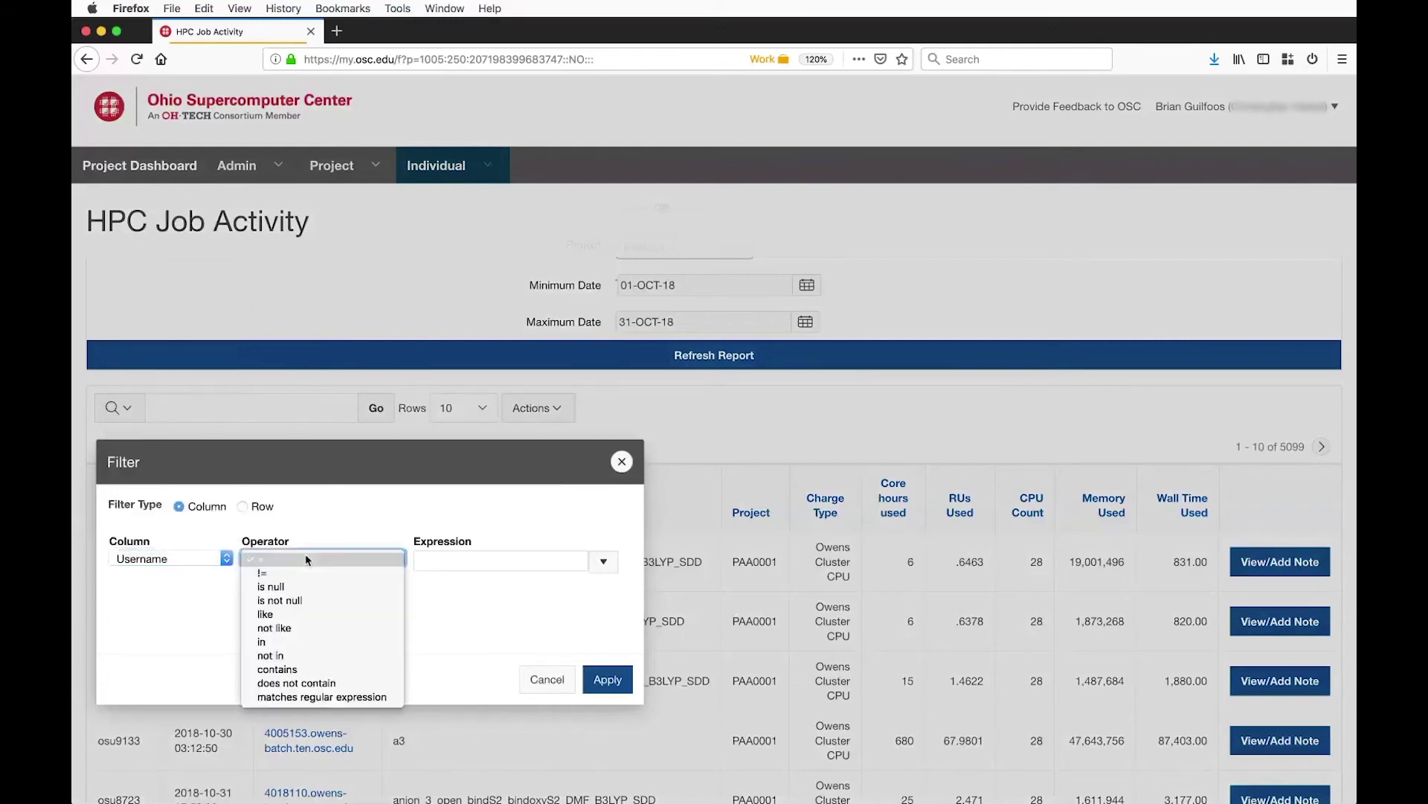
pyautogui.click(342, 558)
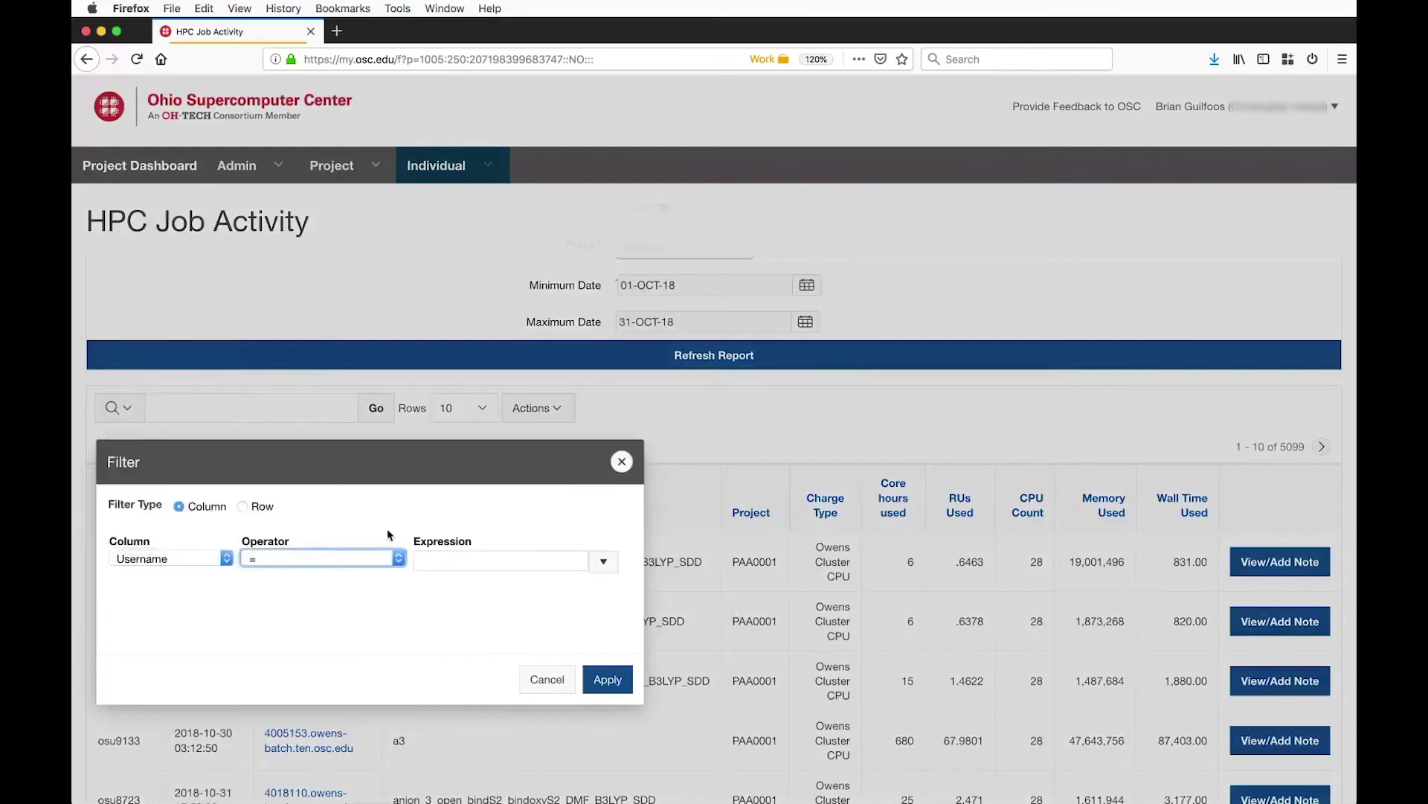
pyautogui.click(603, 564)
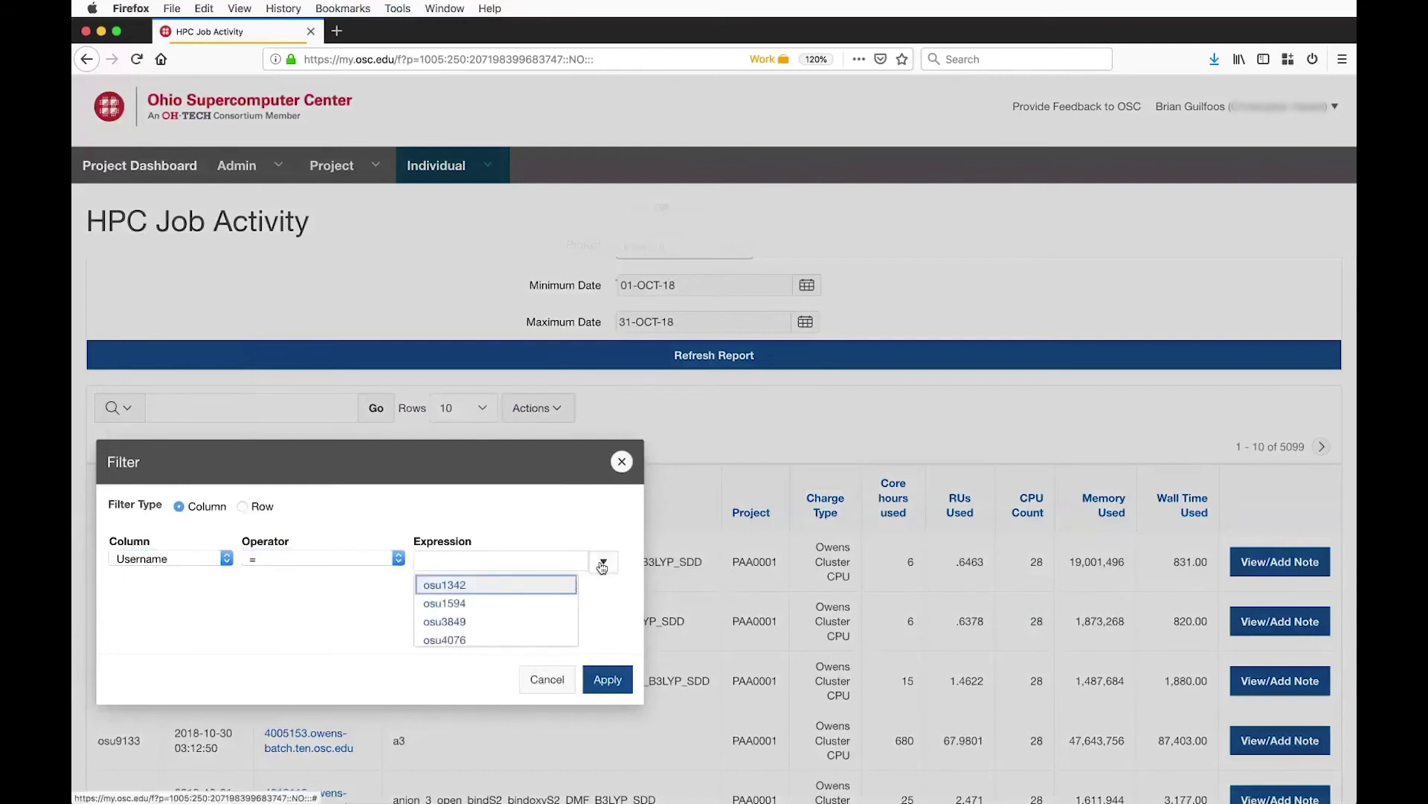
pyautogui.click(576, 514)
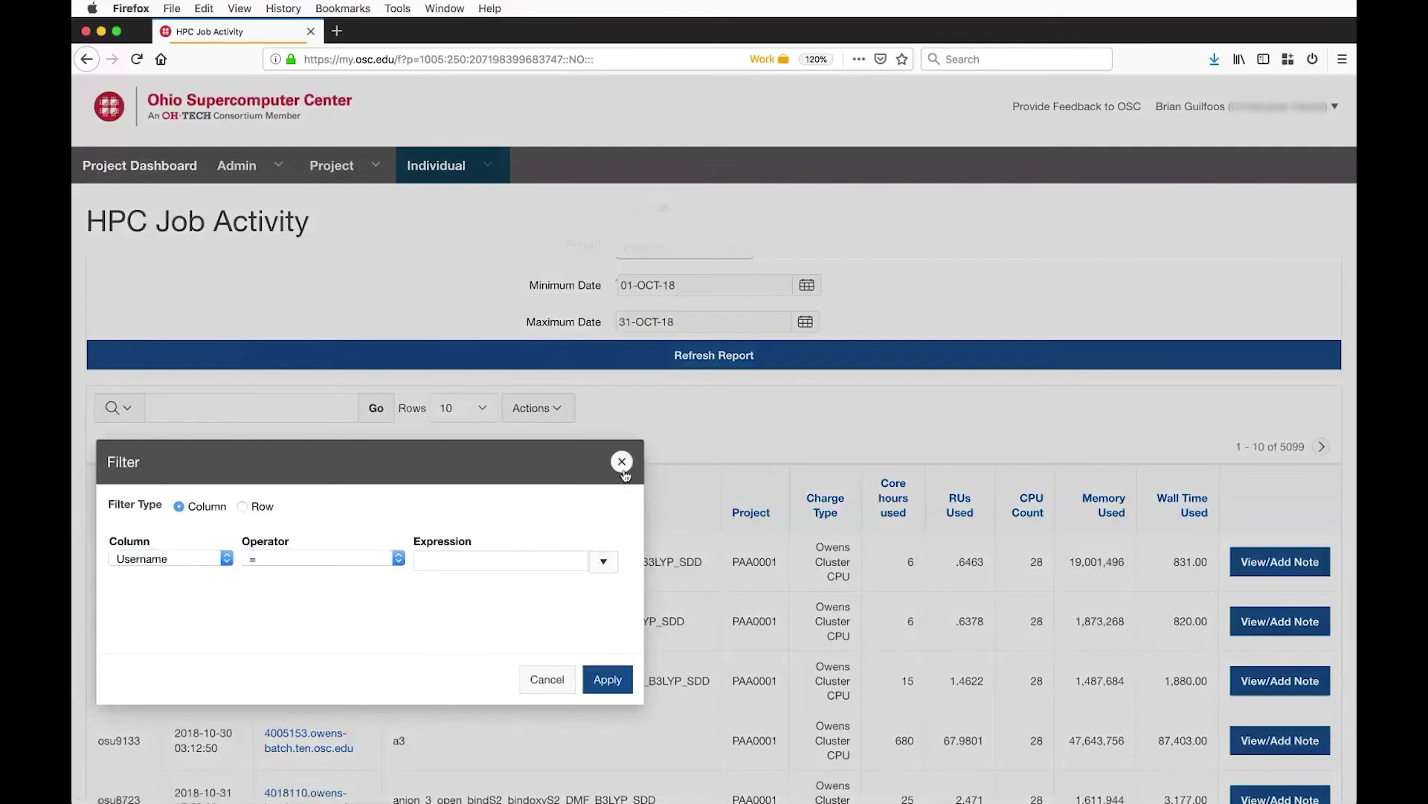
pyautogui.click(547, 679)
# - Look over the report's remaining actions, including the Data, Format, Pivot, Report and Download options, without choosing any
pyautogui.click(557, 409)
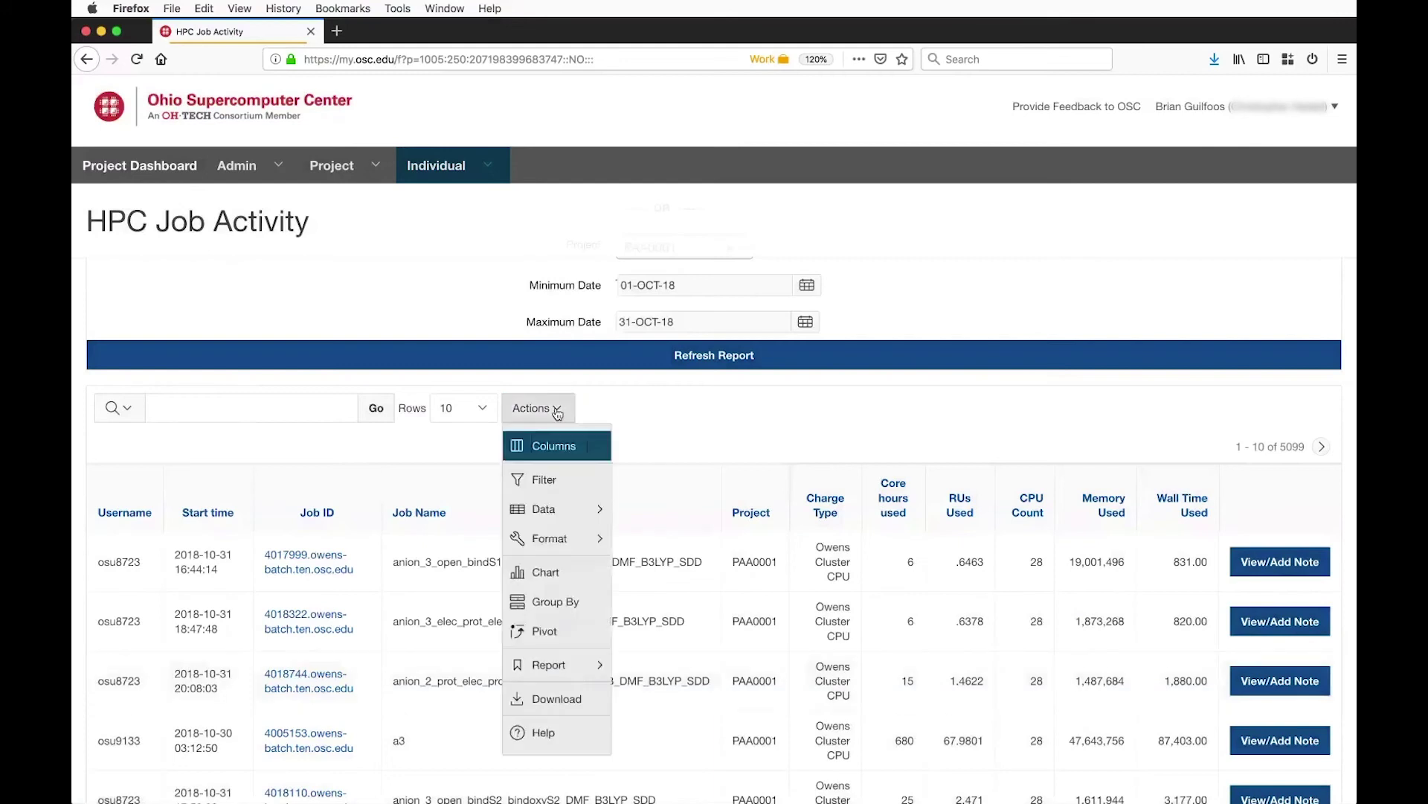
pyautogui.moveTo(567, 508)
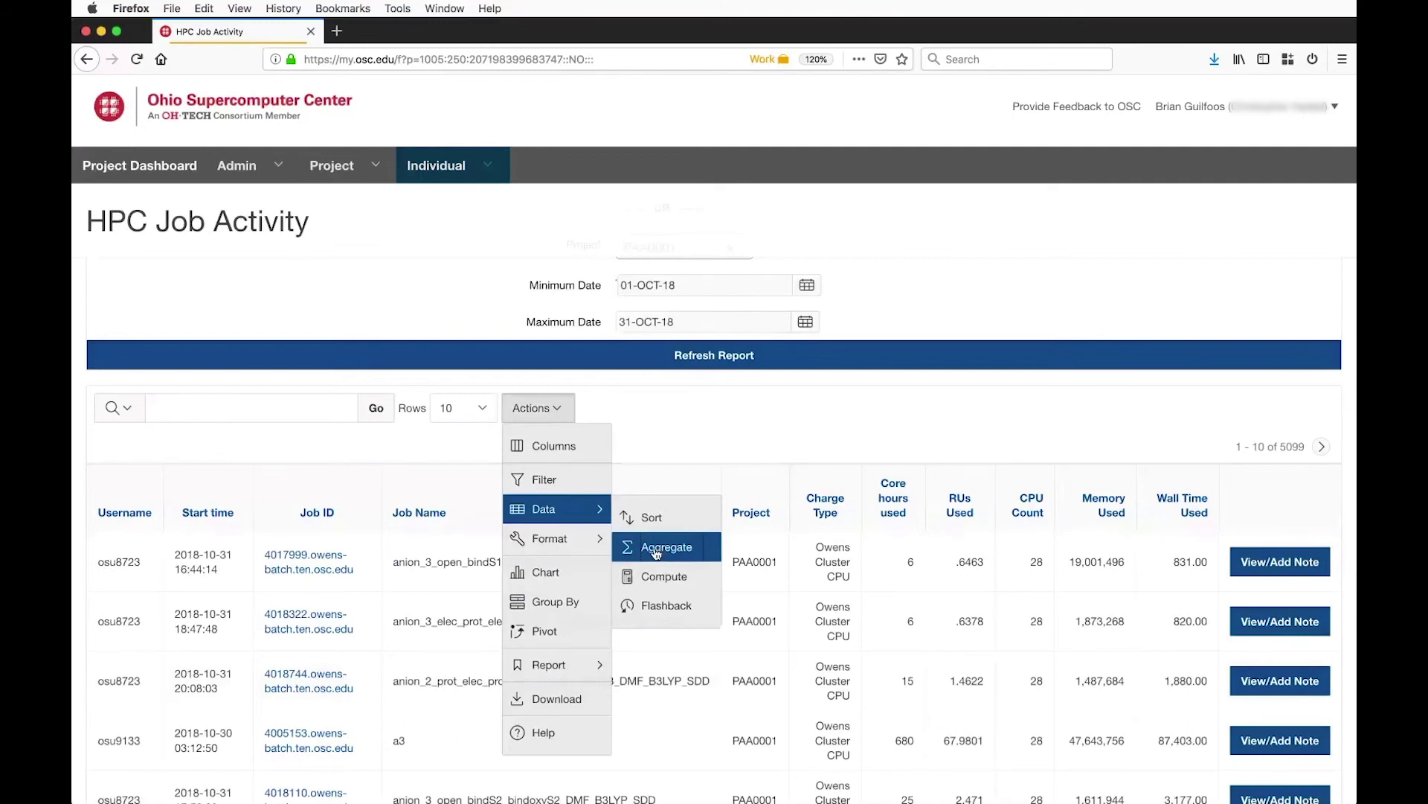
pyautogui.moveTo(573, 544)
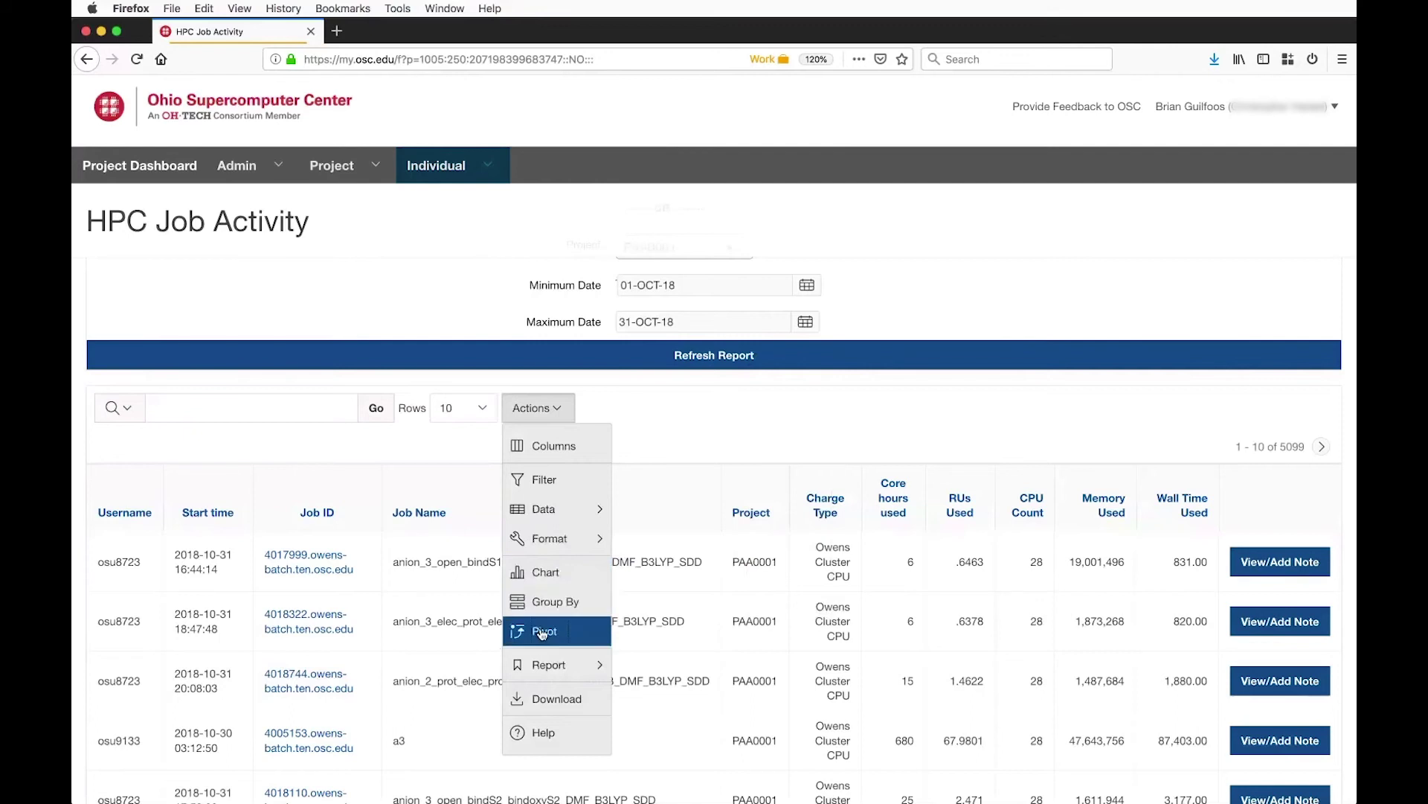
pyautogui.moveTo(548, 671)
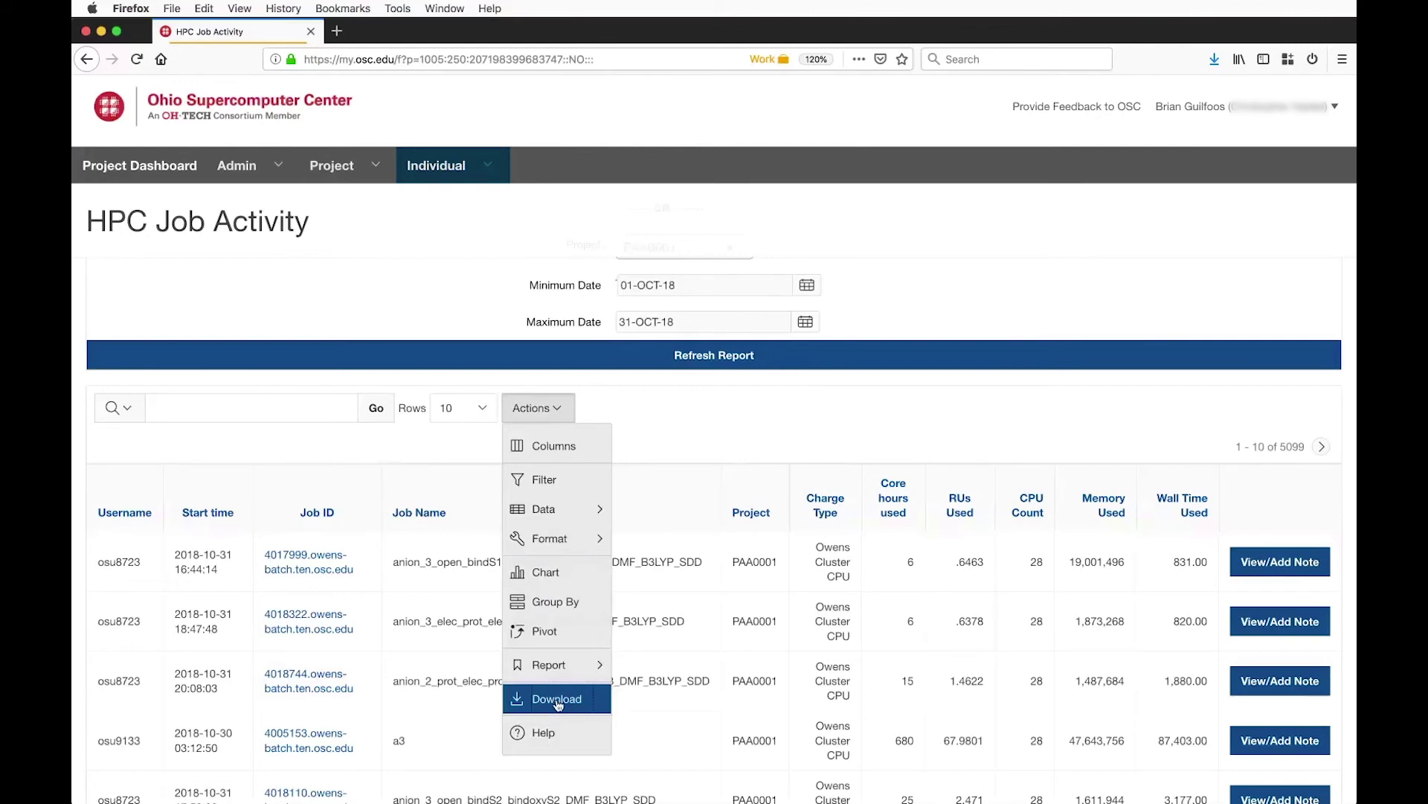
pyautogui.click(666, 427)
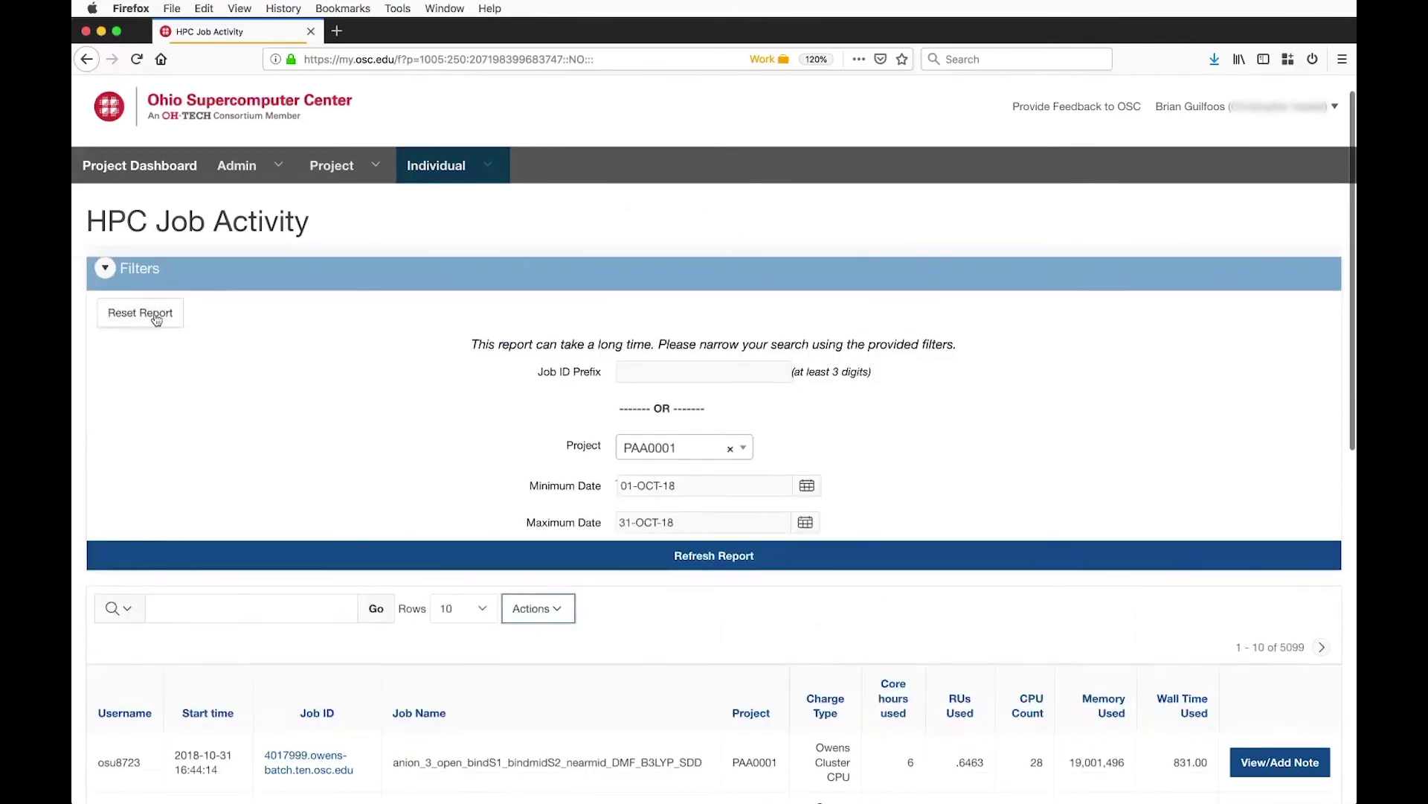
# - Look over the individual funding options and open the Contact Funding list
pyautogui.click(490, 165)
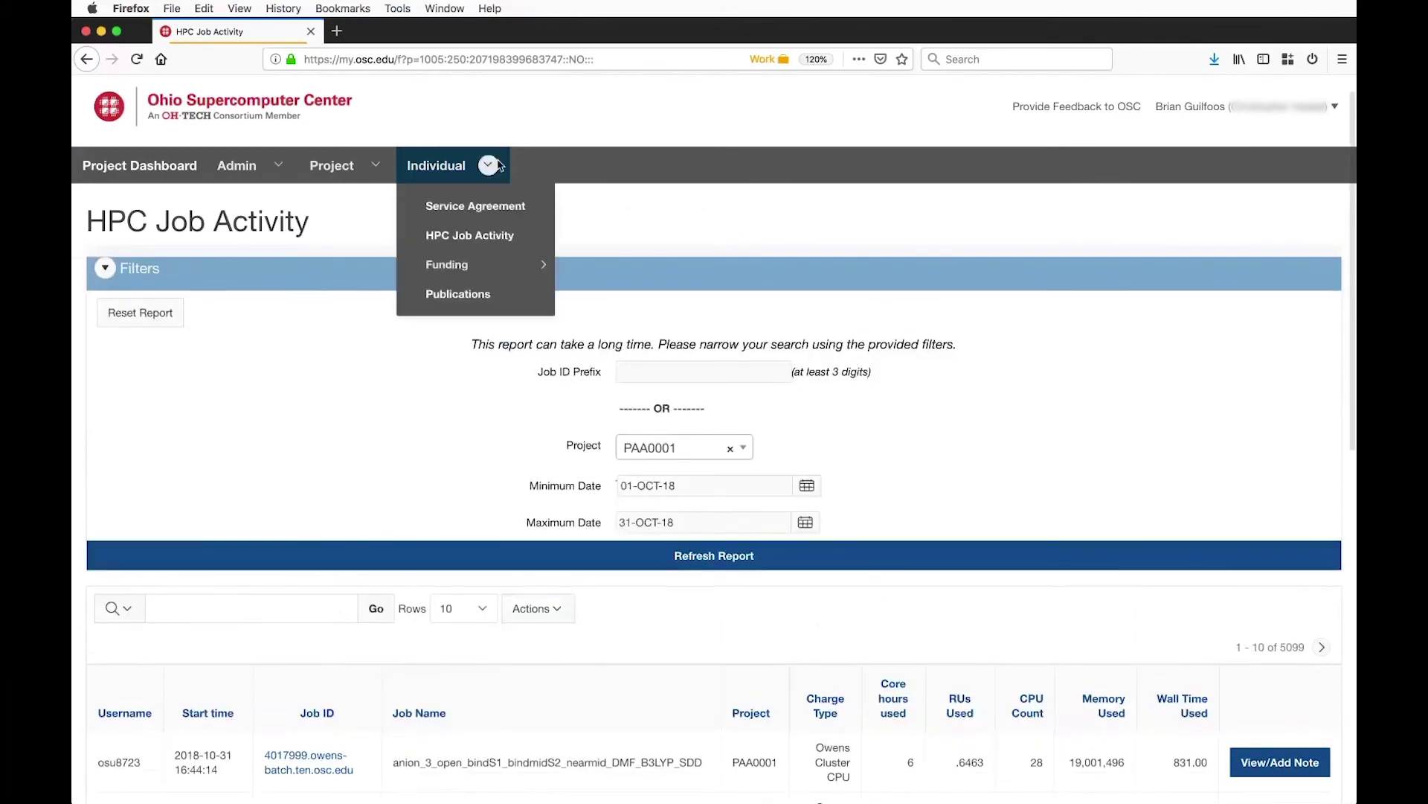
pyautogui.moveTo(477, 271)
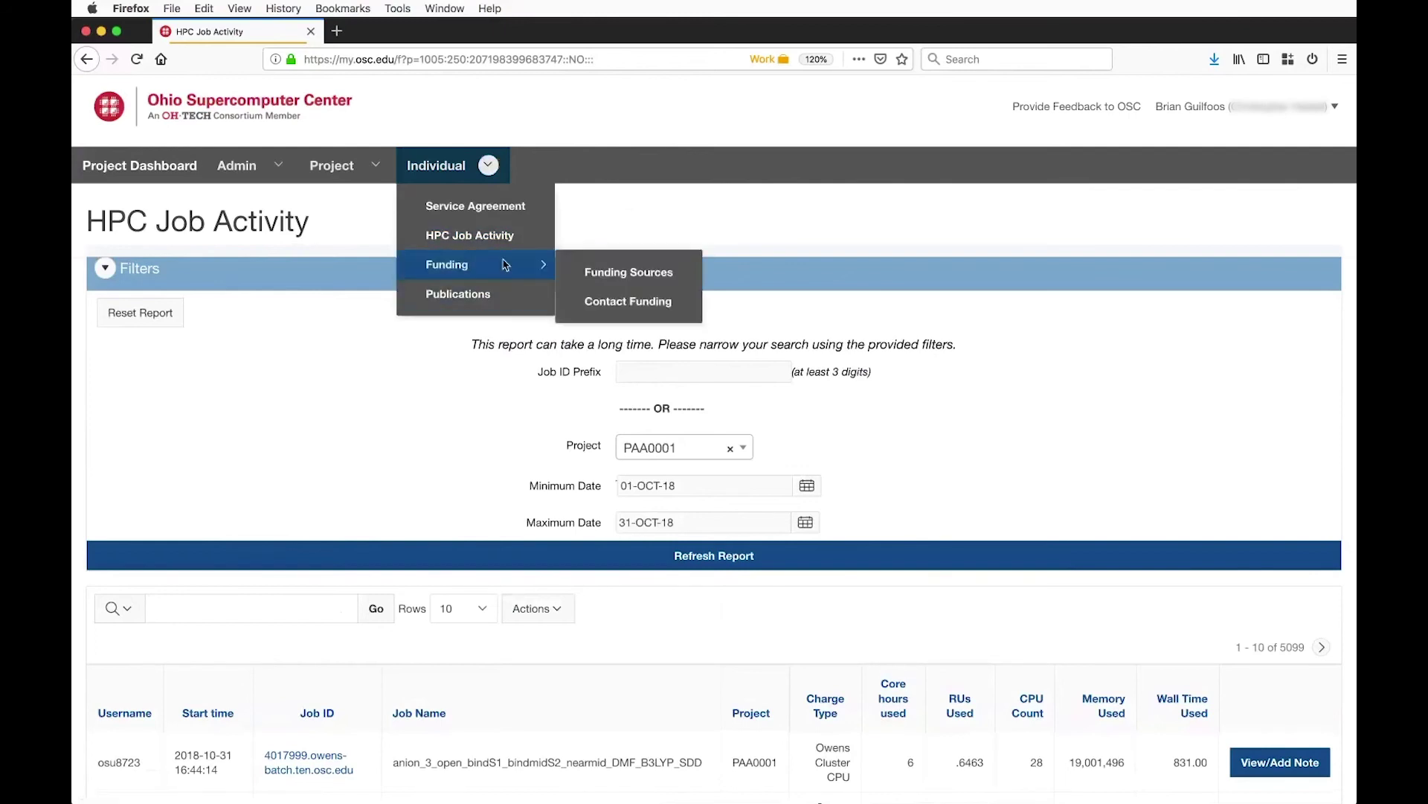
pyautogui.click(605, 304)
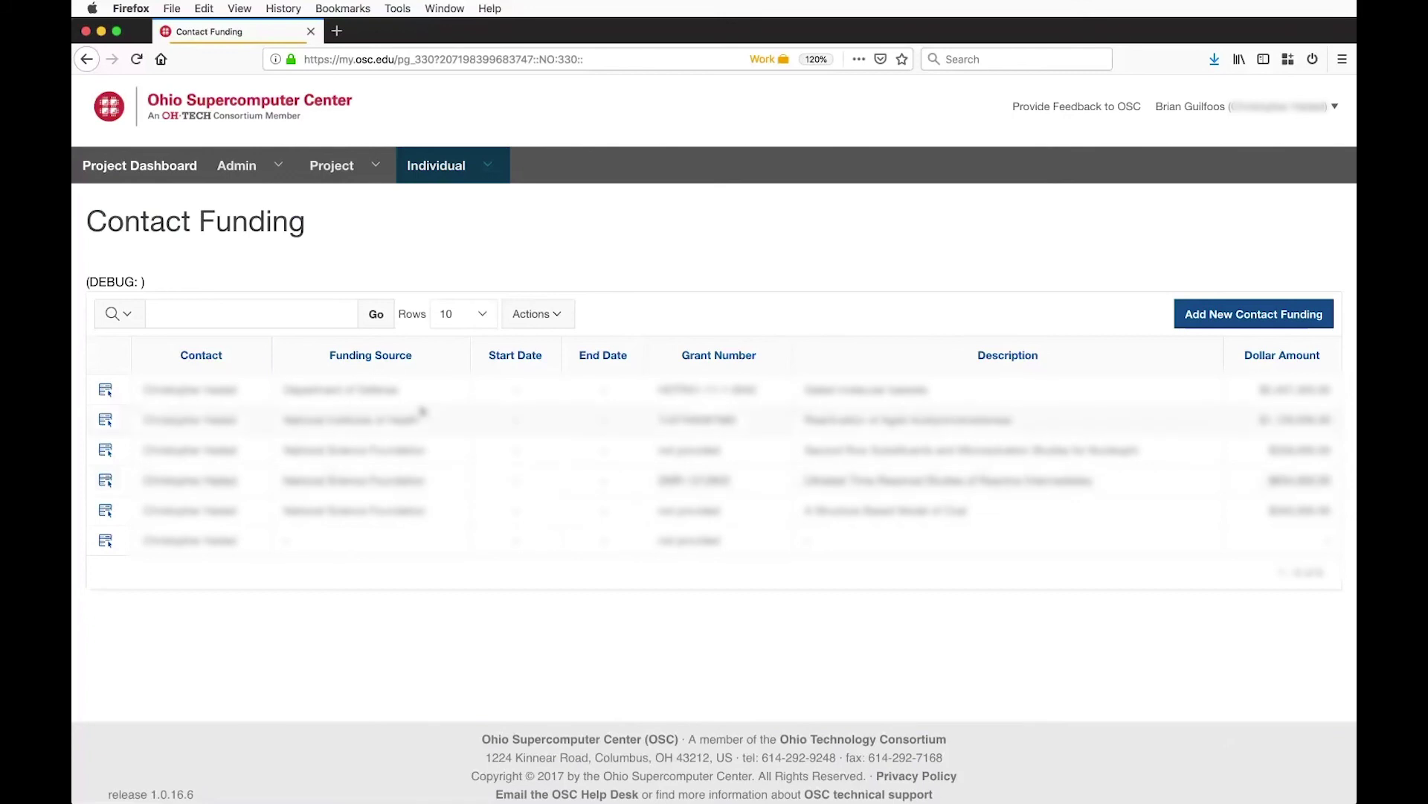
# - Open the individual Publications list and review the form for adding a new publication, cancelling without adding an entry
pyautogui.click(490, 177)
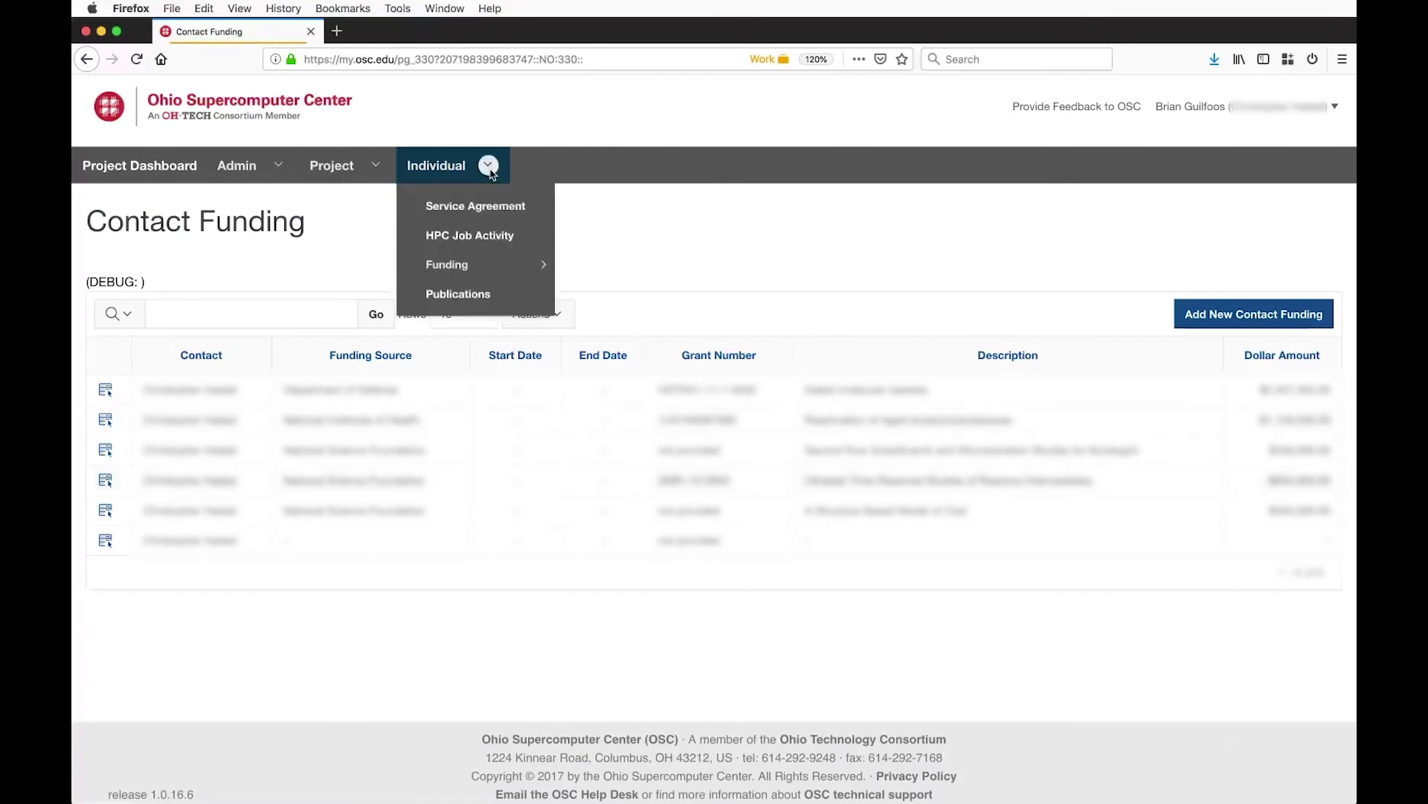
pyautogui.click(521, 296)
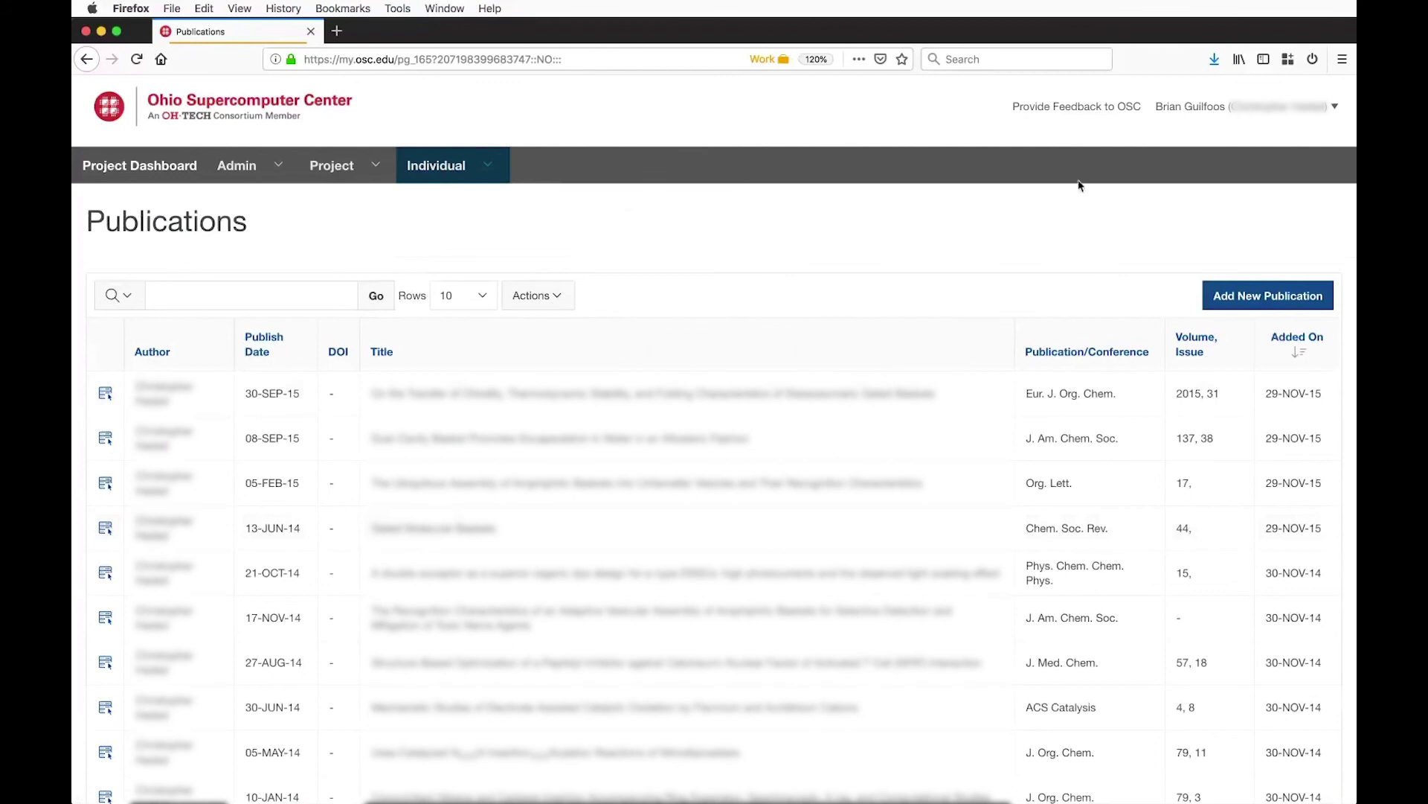
pyautogui.click(1239, 302)
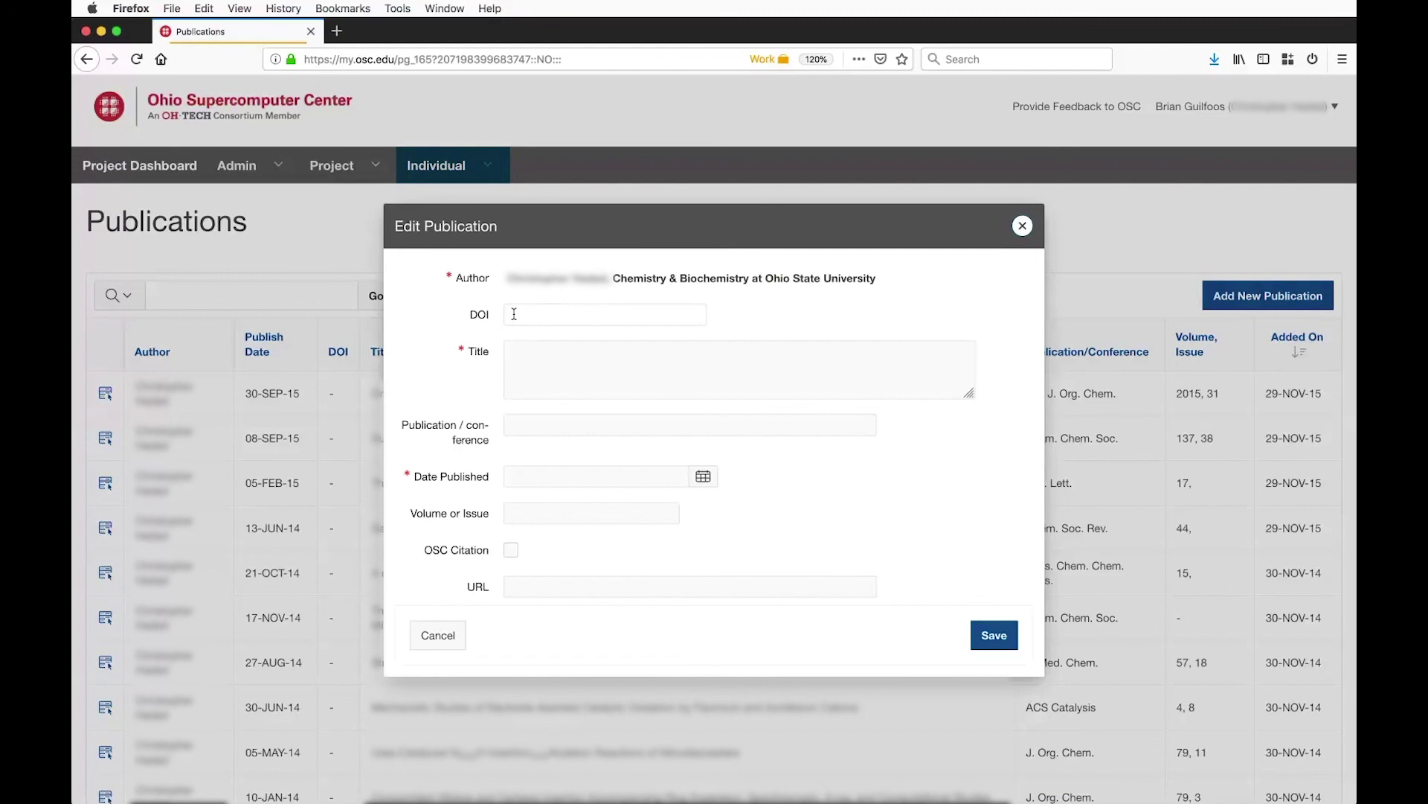
pyautogui.click(439, 641)
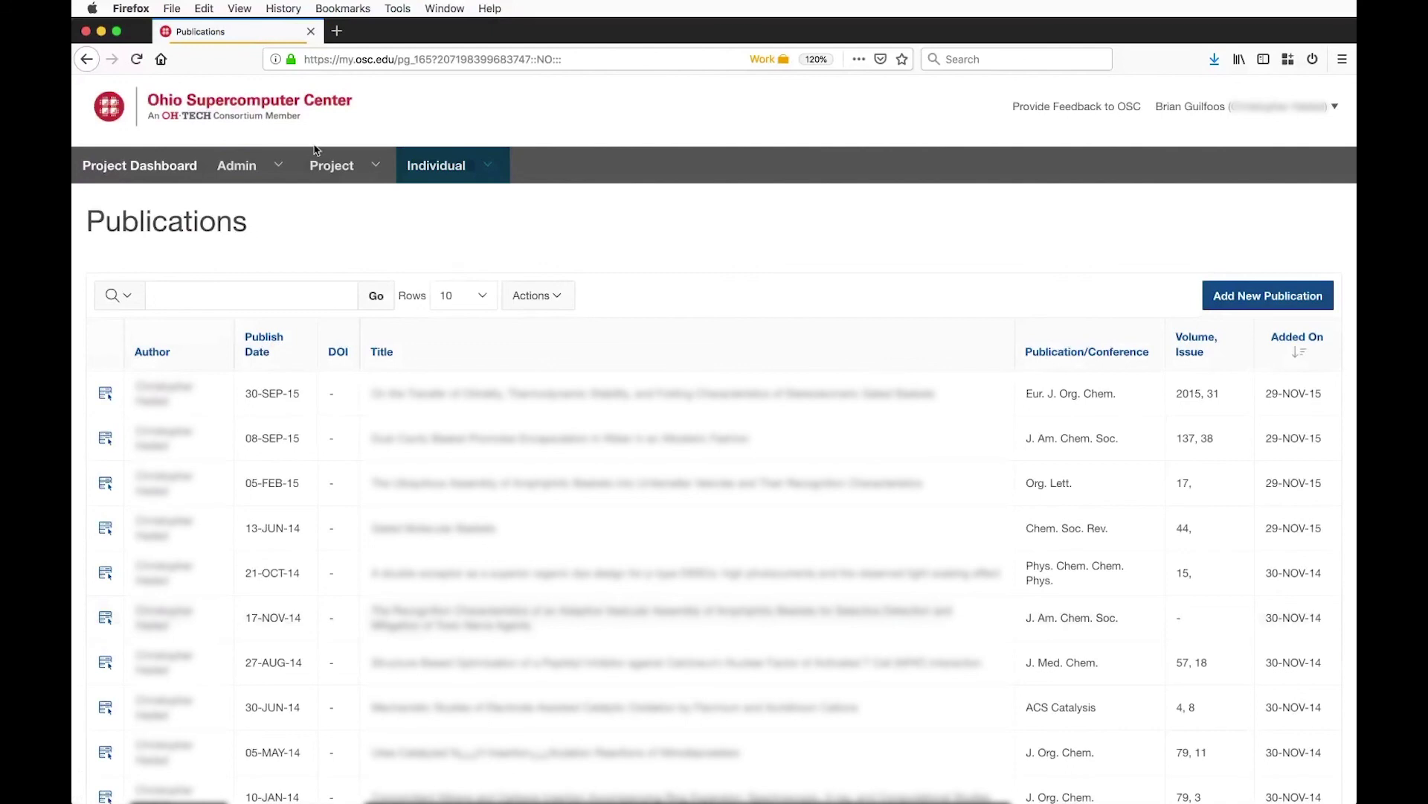
# - Switch to the Ohio Supercomputer Center website window and find the Client Portal documentation under the Online Portals resources
pyautogui.click(462, 7)
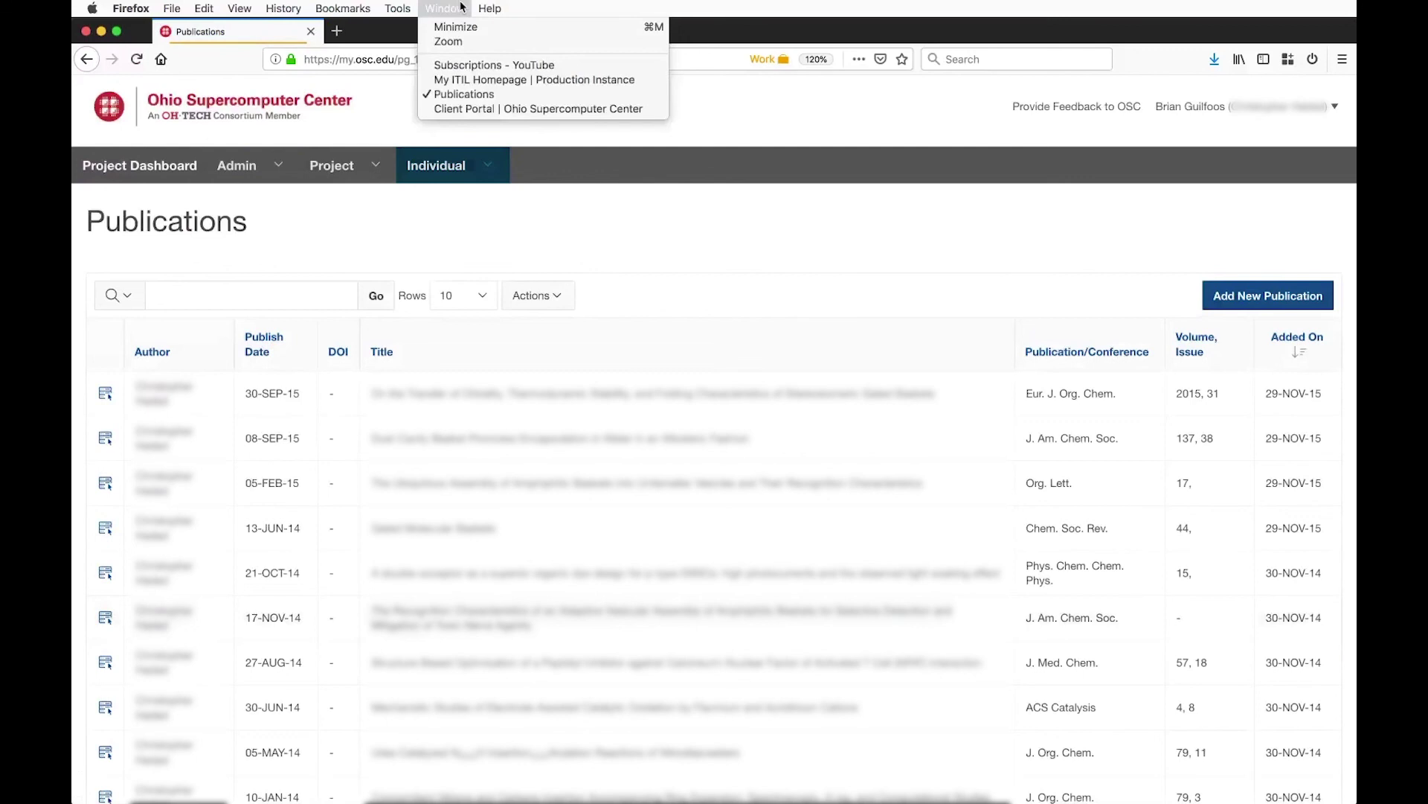
pyautogui.click(468, 112)
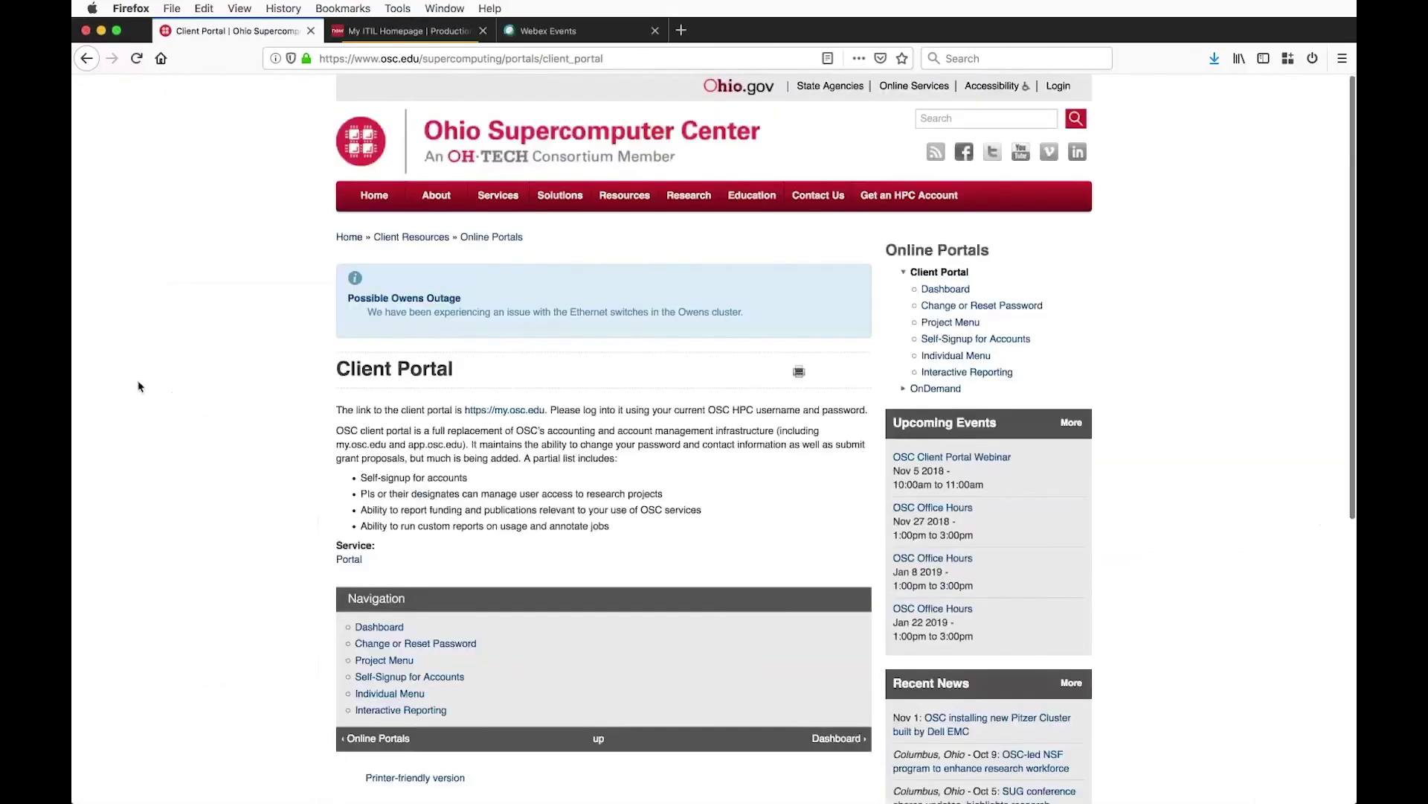
pyautogui.moveTo(549, 203)
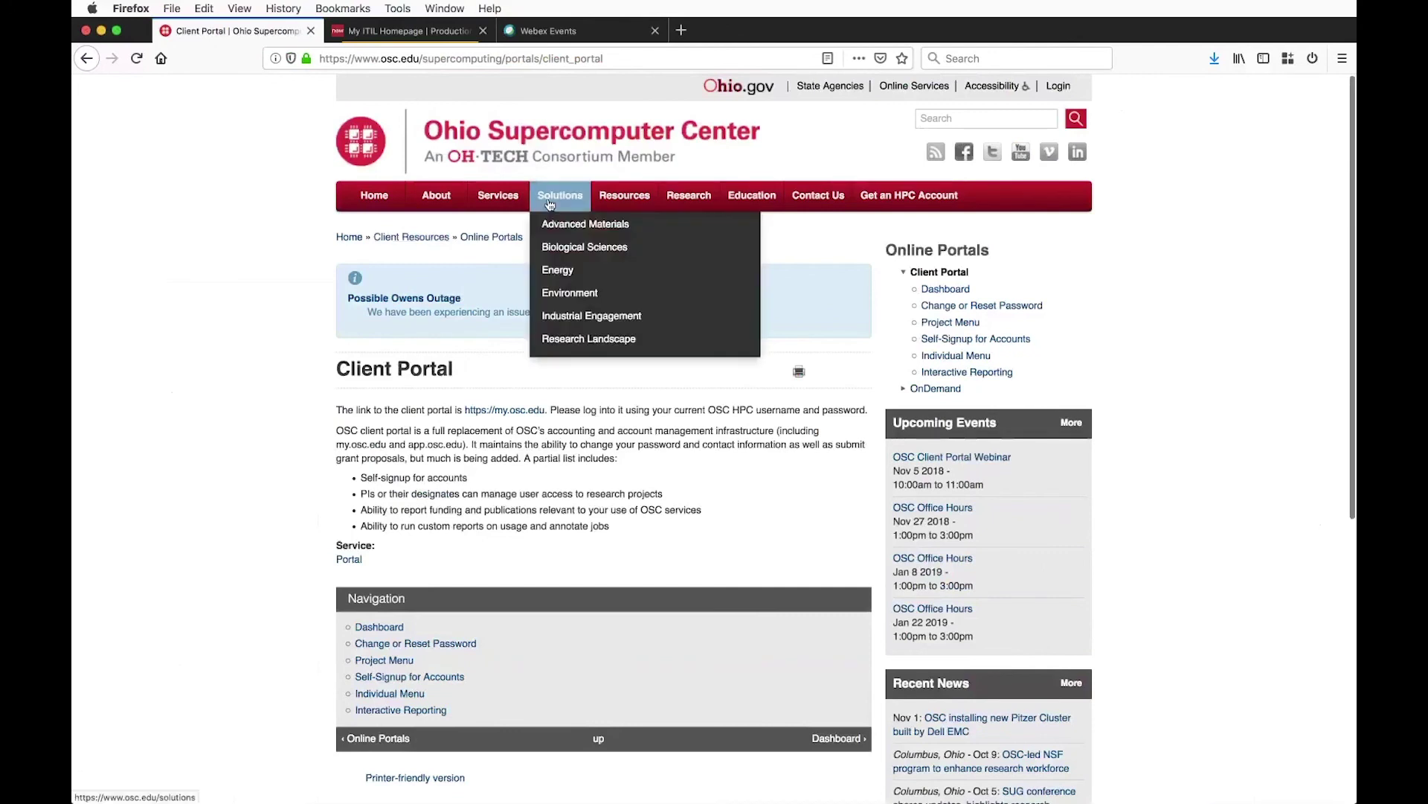
pyautogui.moveTo(625, 198)
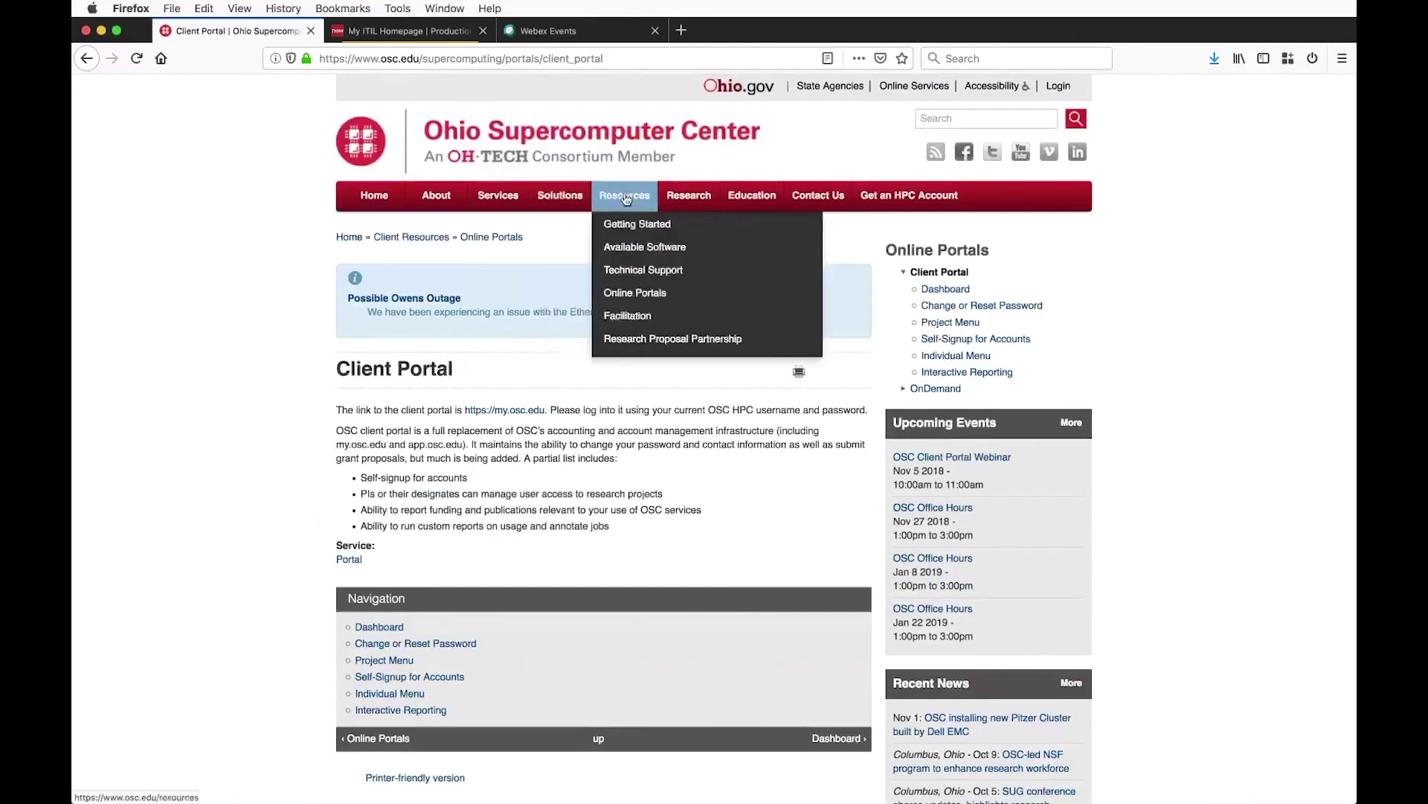
pyautogui.click(619, 294)
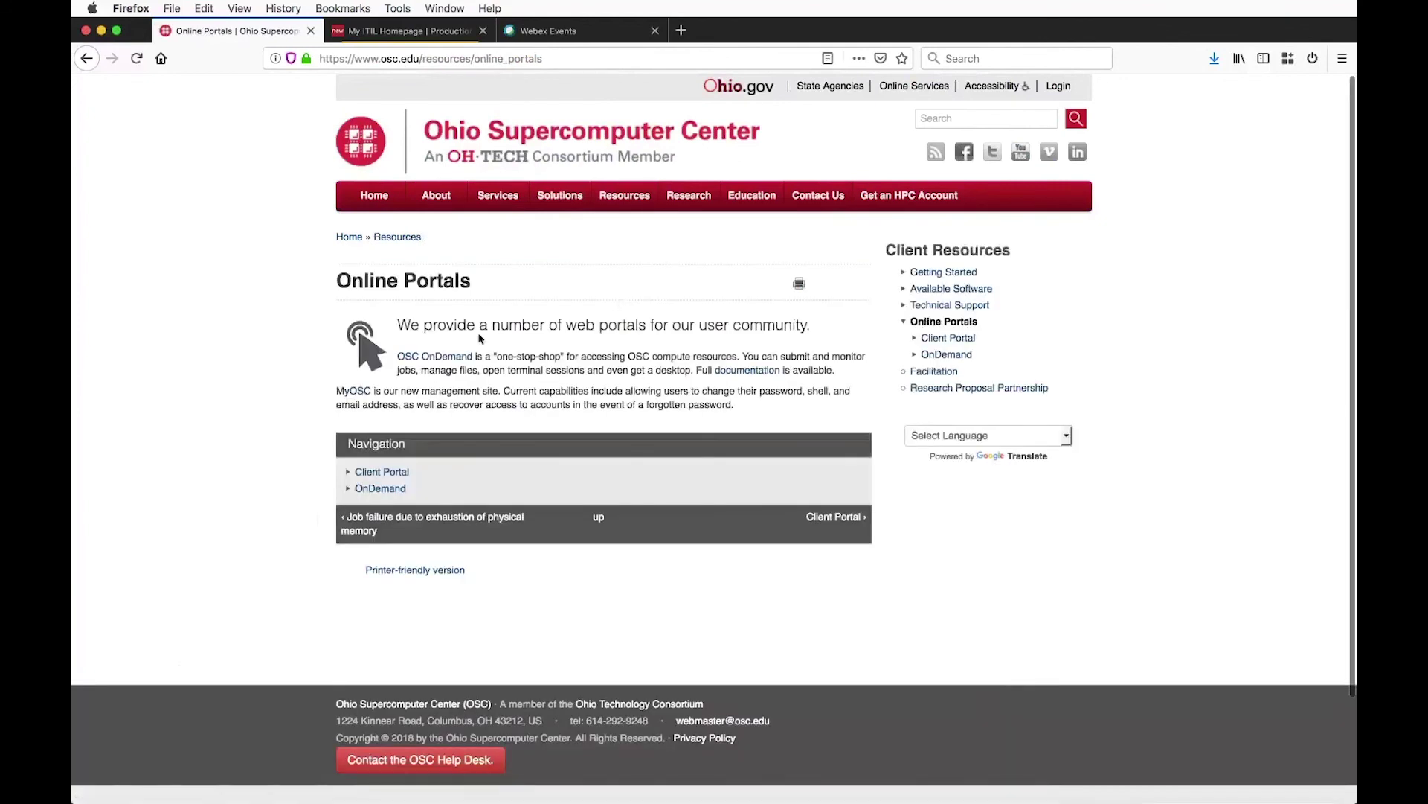
pyautogui.click(377, 472)
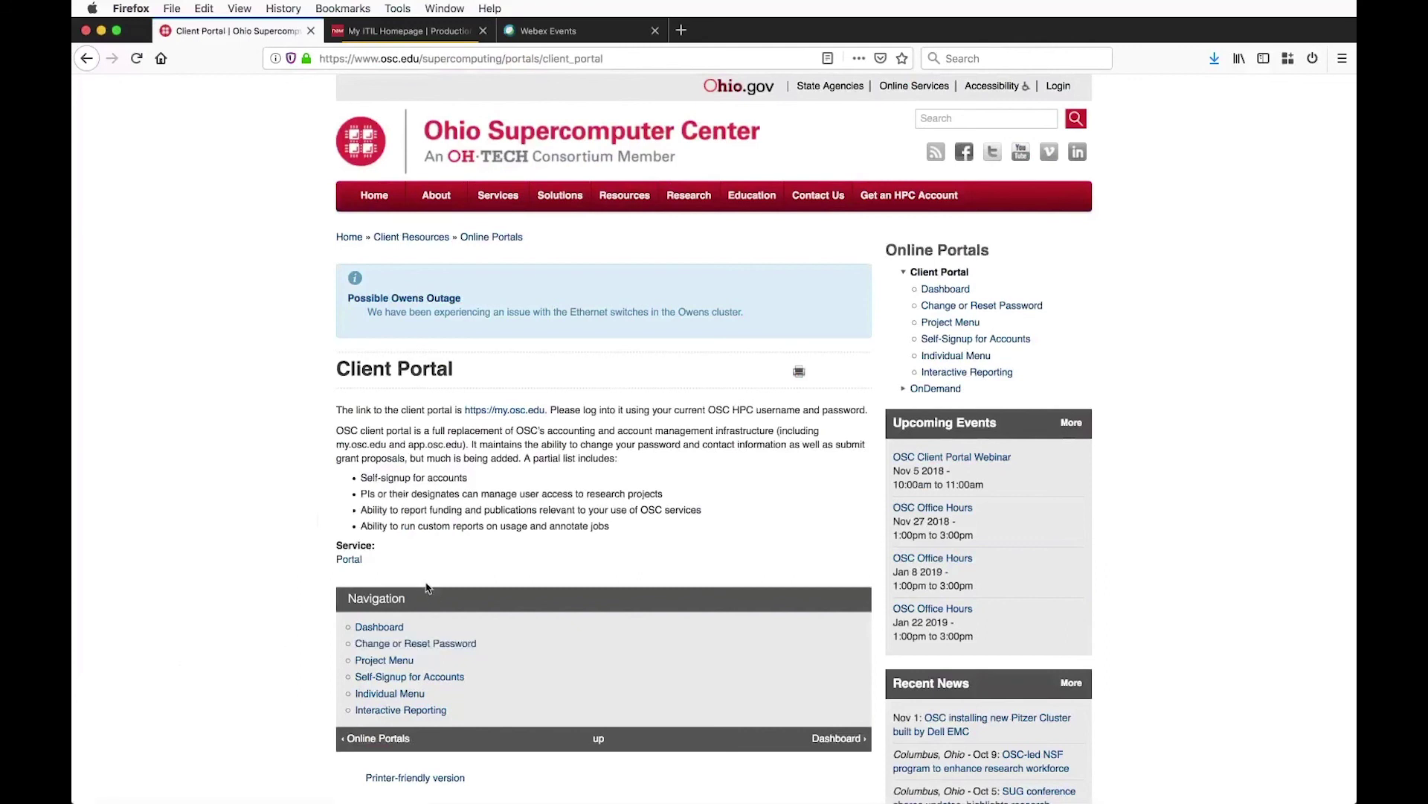
pyautogui.click(385, 629)
# - Return to the Publications window and open the account's own contact profile to review its details
pyautogui.click(445, 9)
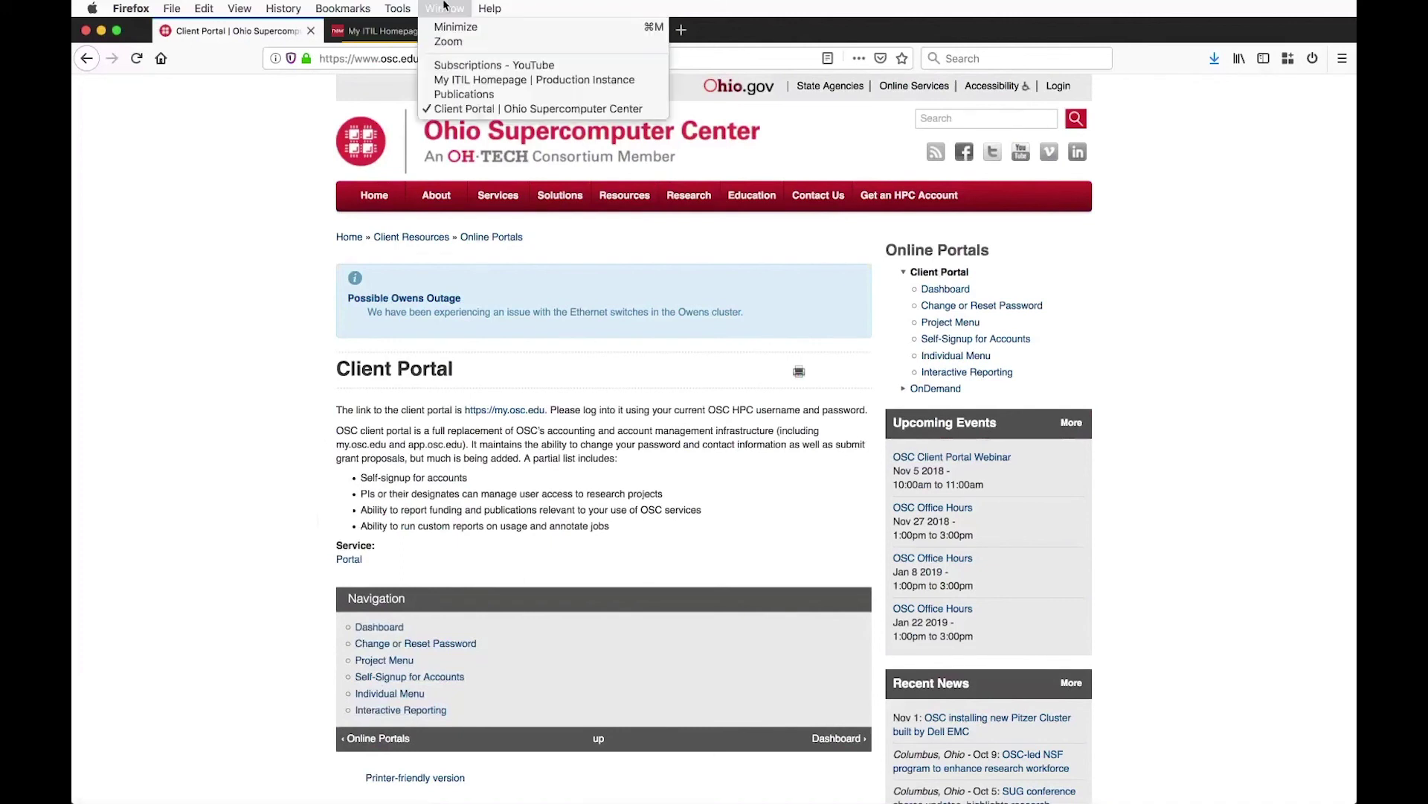
pyautogui.click(464, 93)
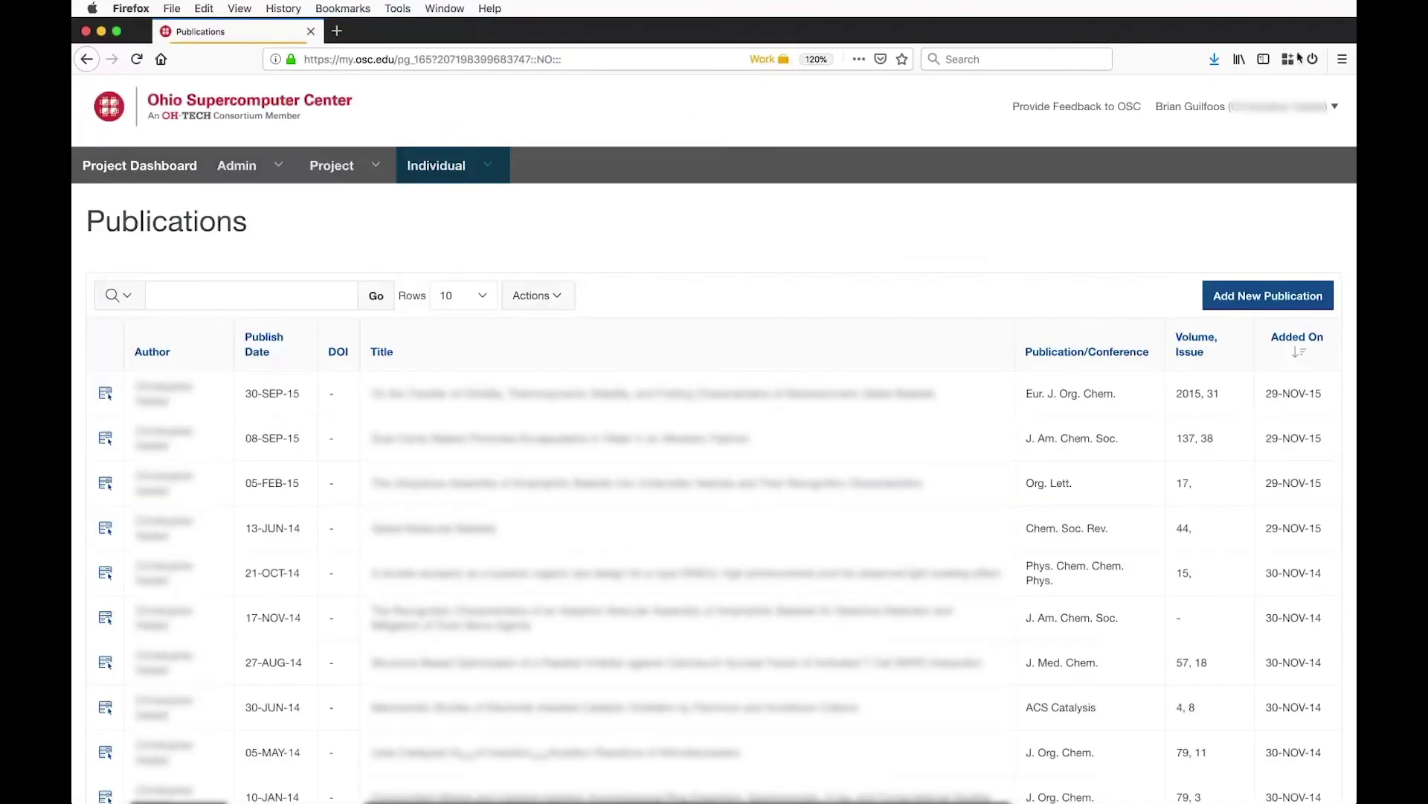
pyautogui.click(1336, 113)
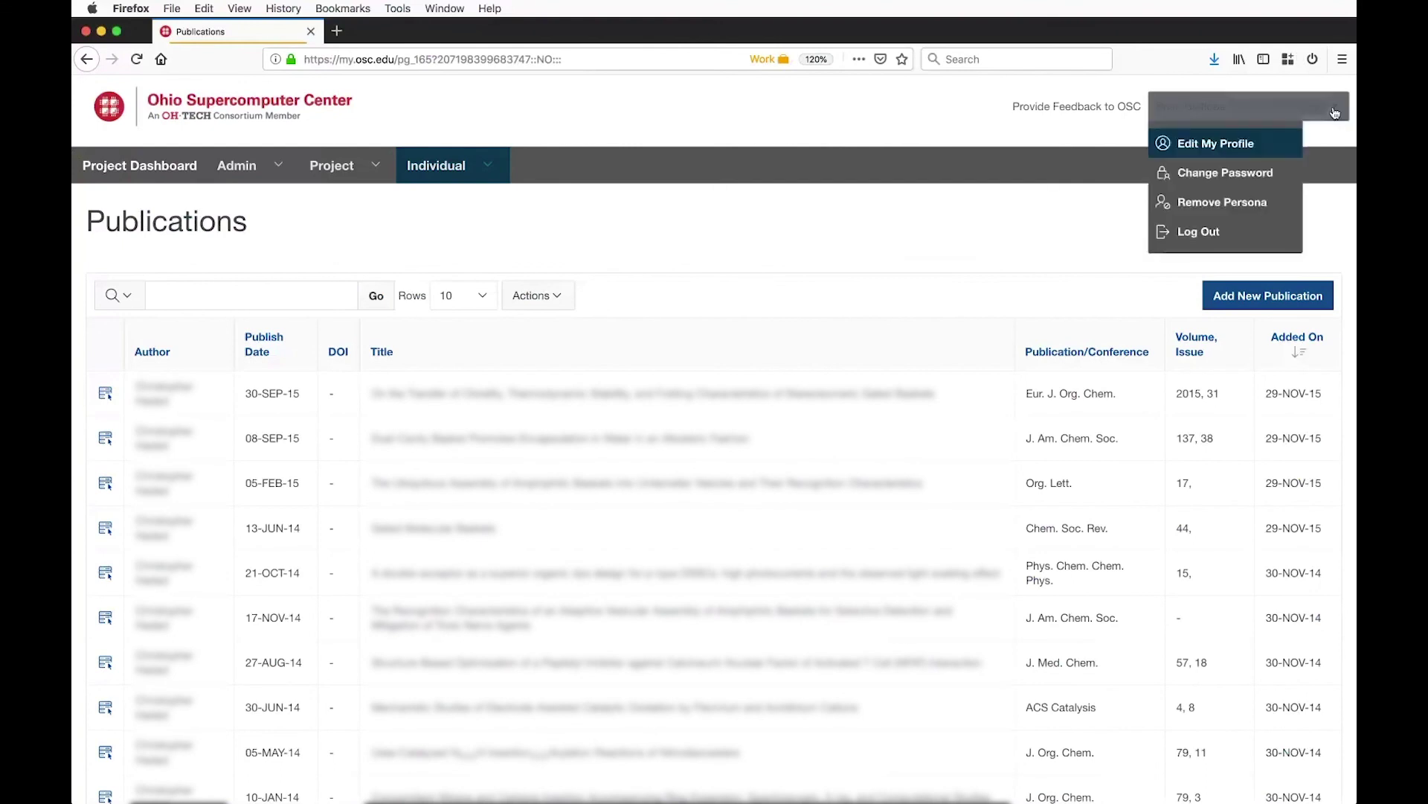
pyautogui.click(1234, 145)
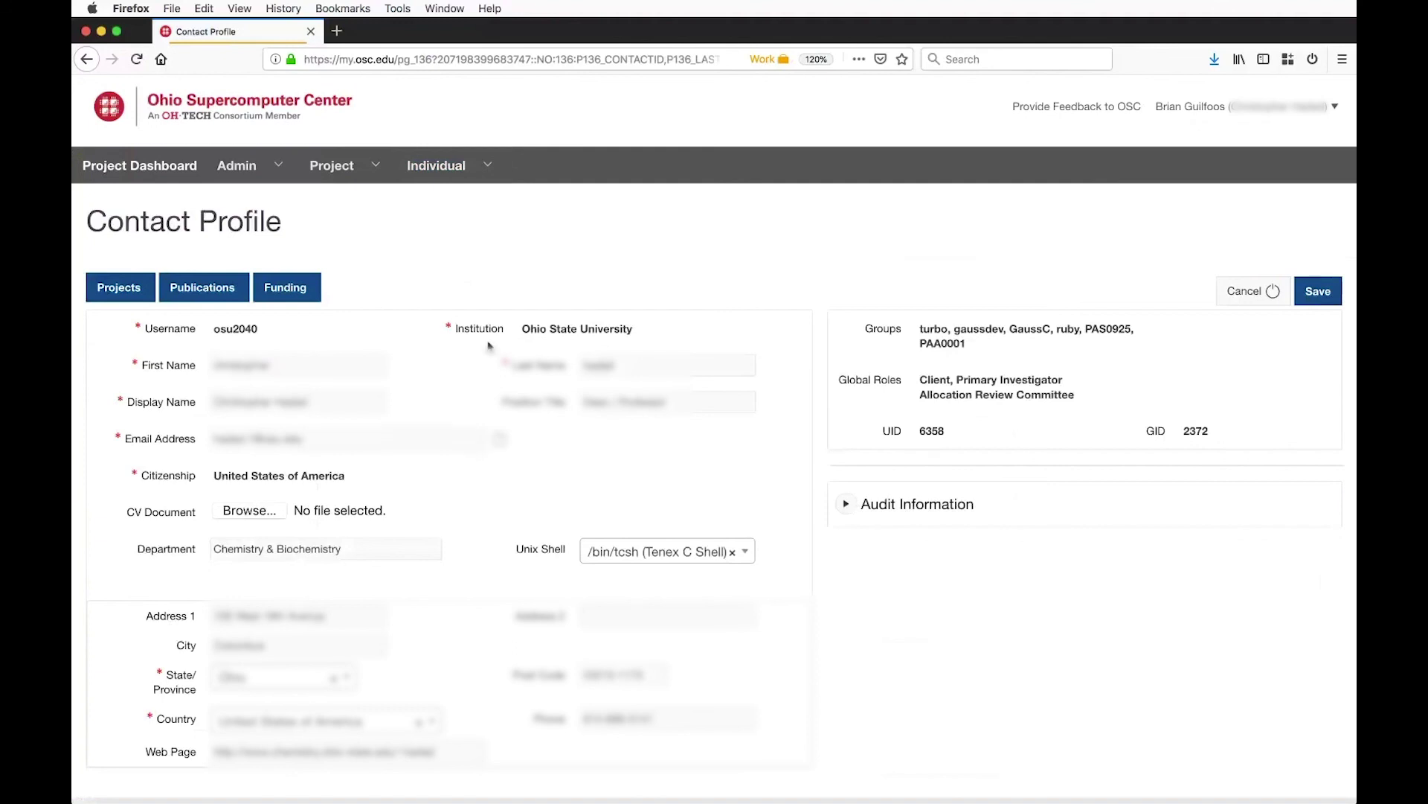
pyautogui.scroll(-2, 390, 661)
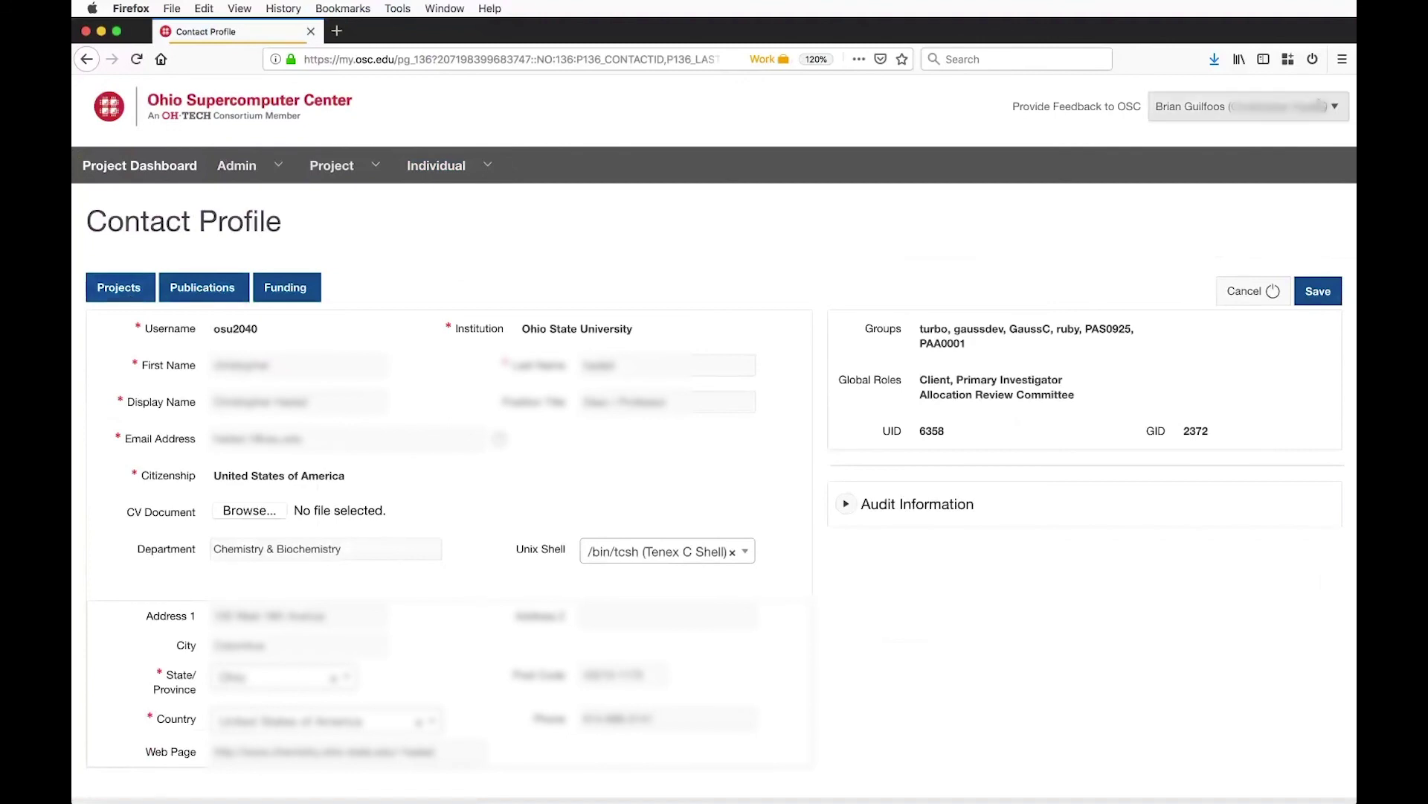
# - Open the Change Password page and review its fields and password requirements
pyautogui.click(1276, 106)
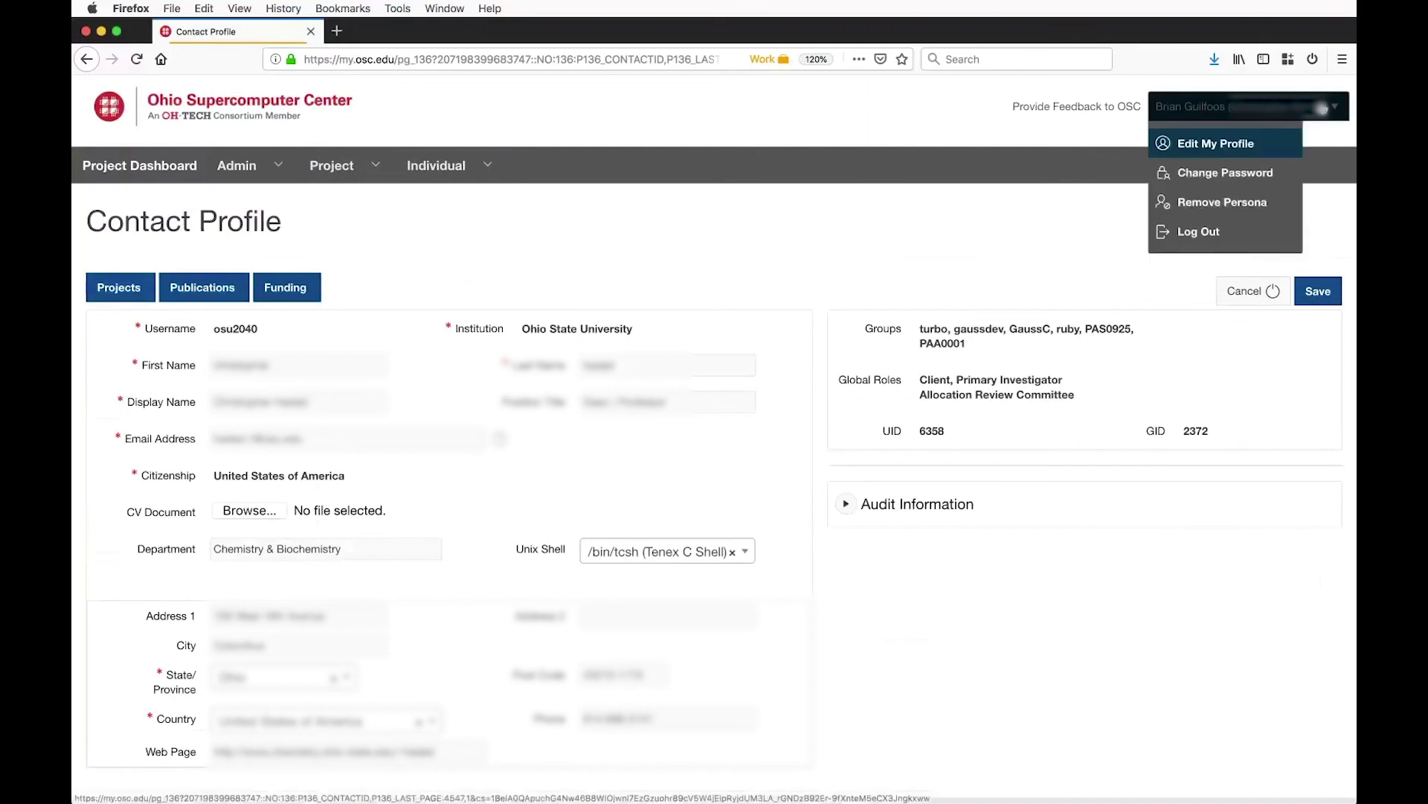
pyautogui.click(1237, 172)
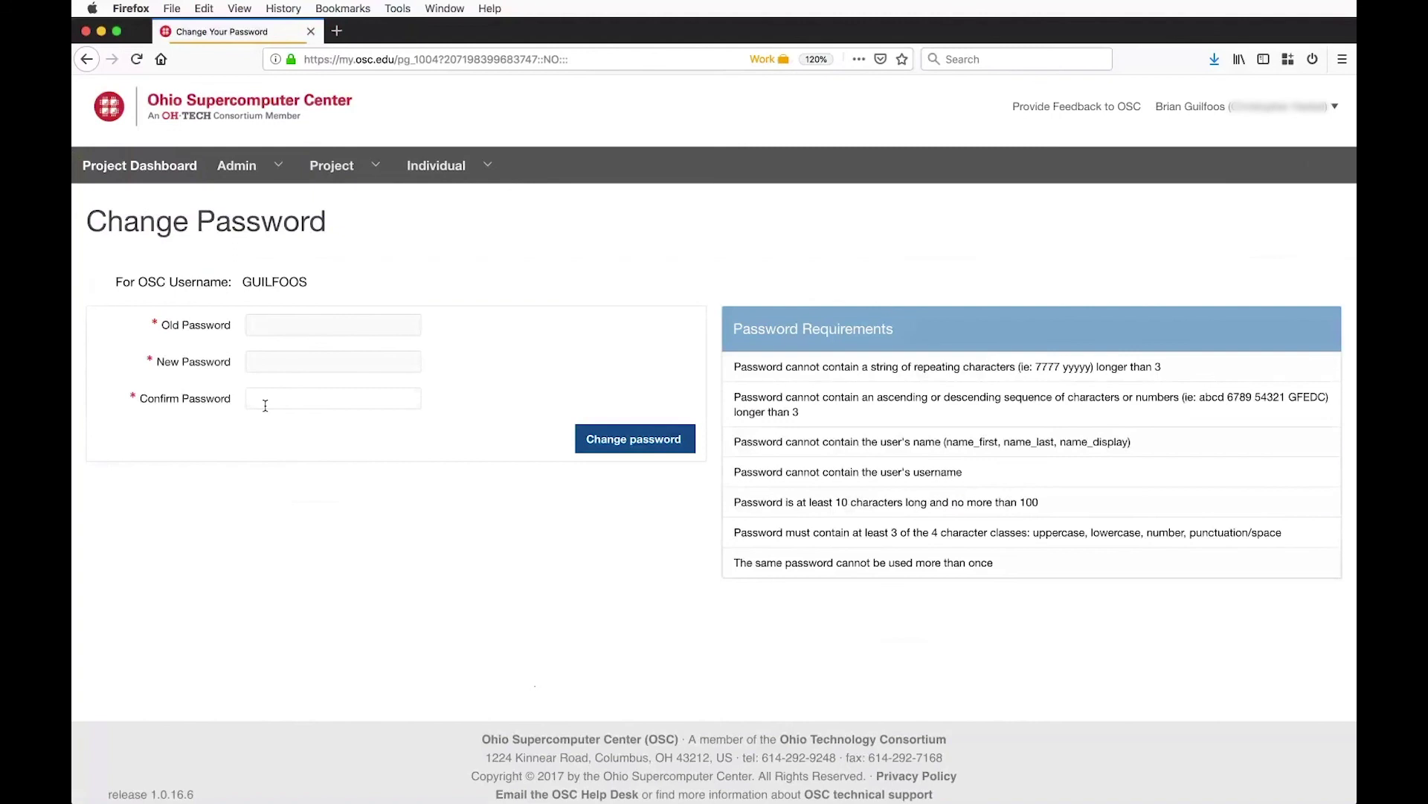
# - Log out of the client portal and open the forgotten password form from the login page
pyautogui.click(1293, 118)
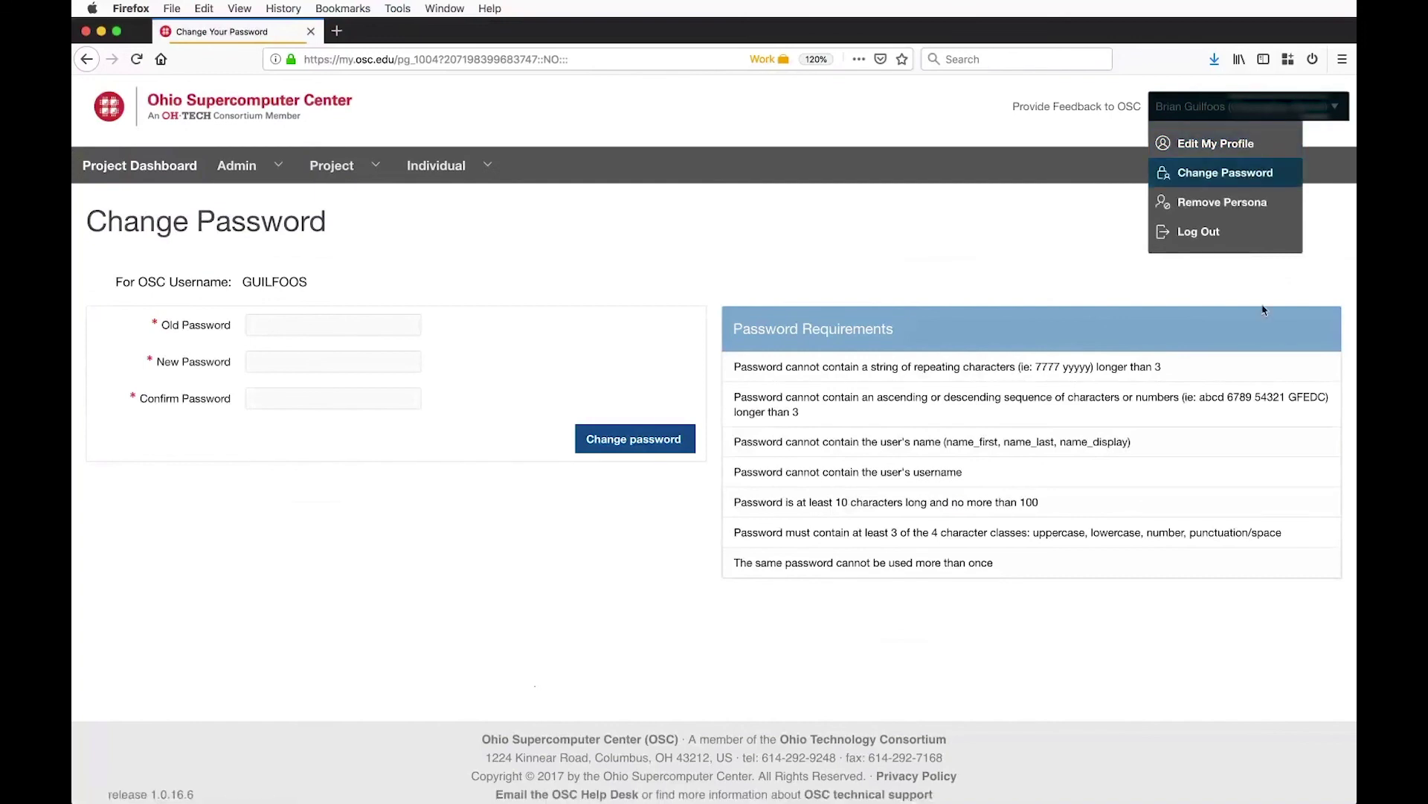
pyautogui.click(1214, 234)
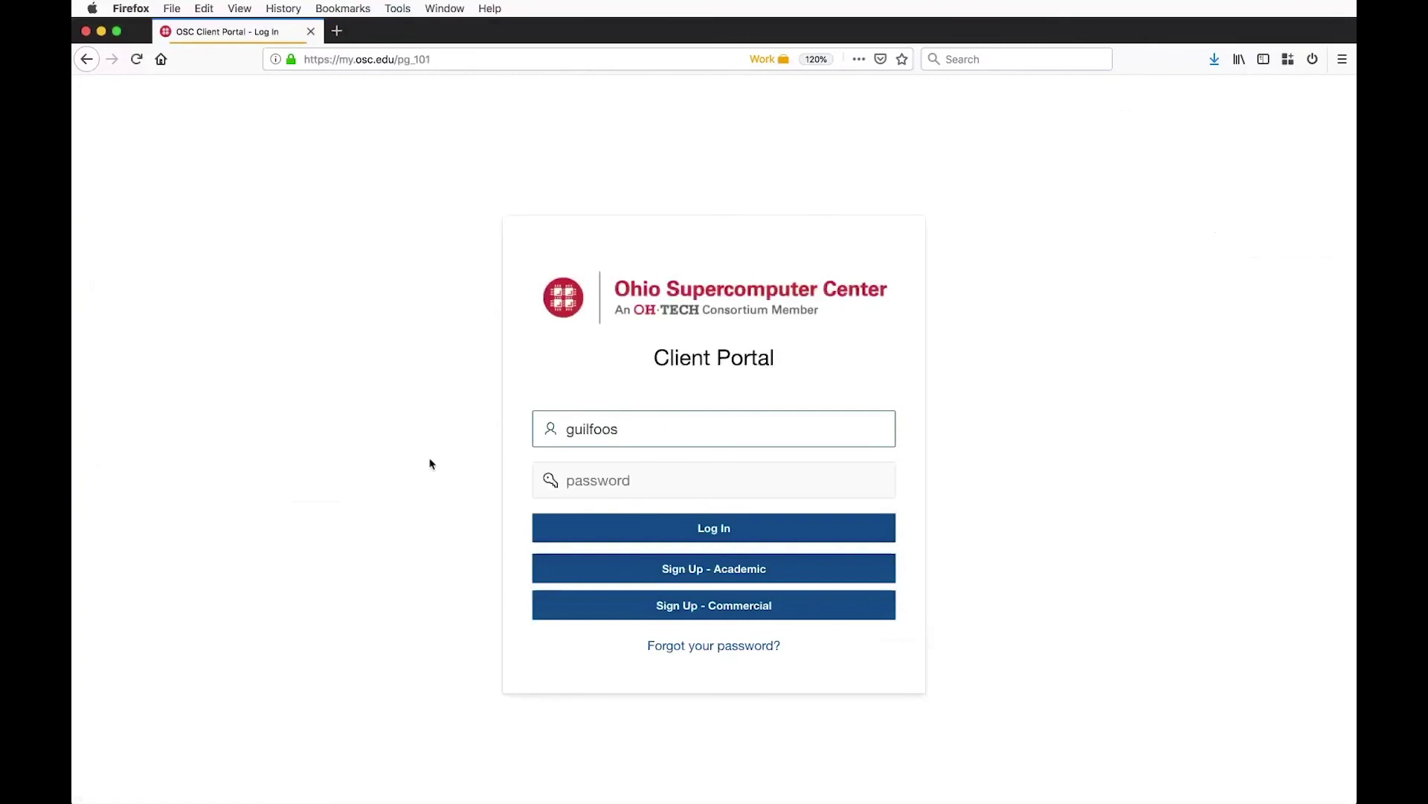
pyautogui.click(716, 648)
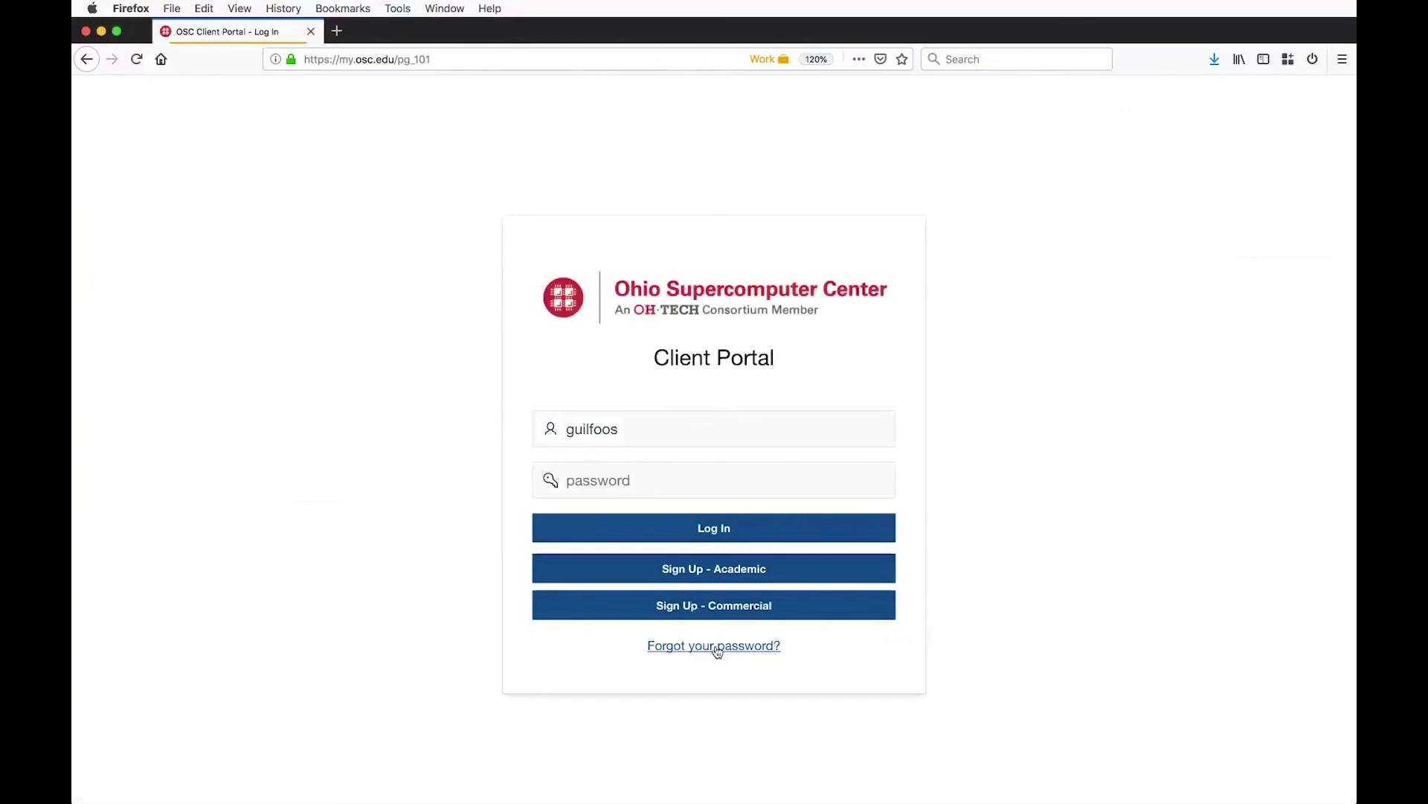
pyautogui.click(716, 646)
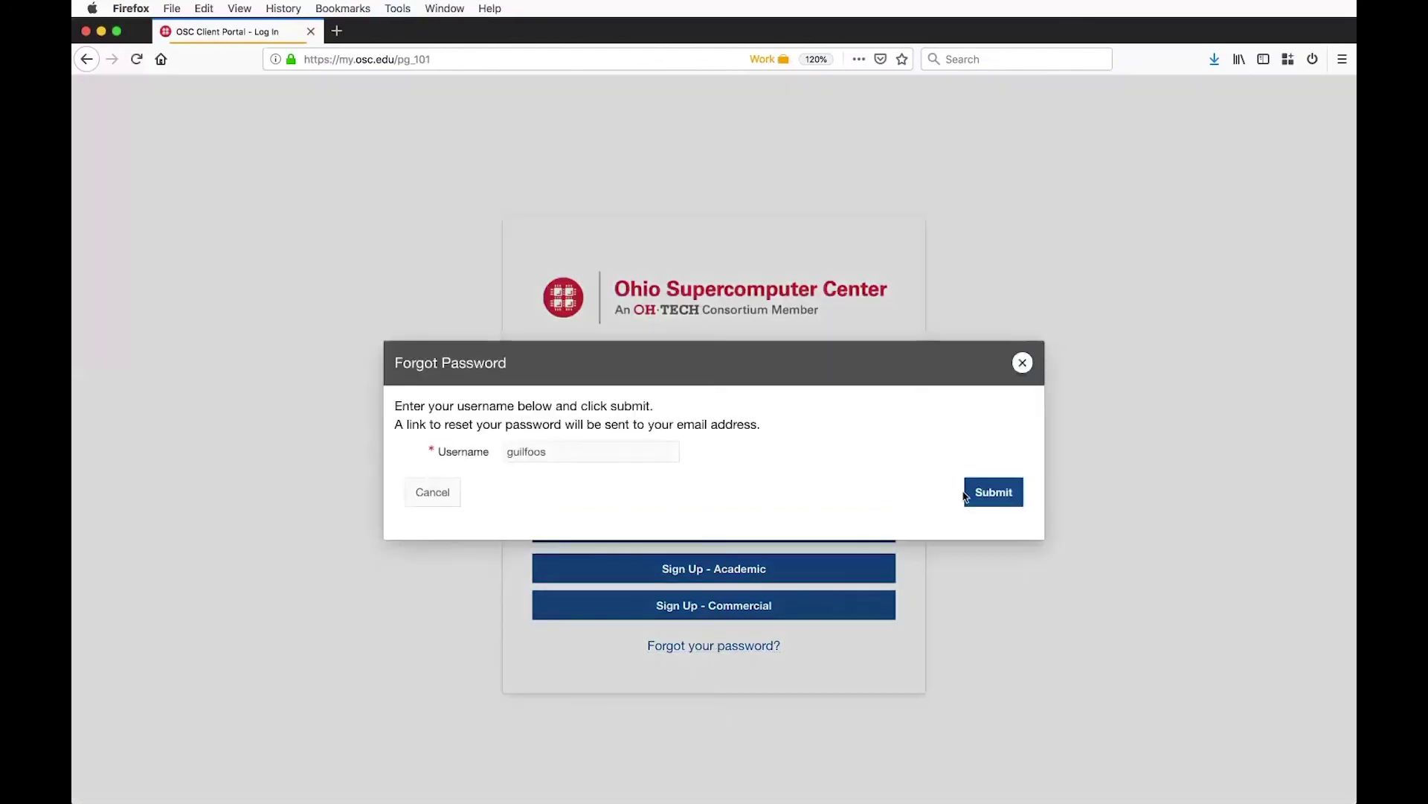